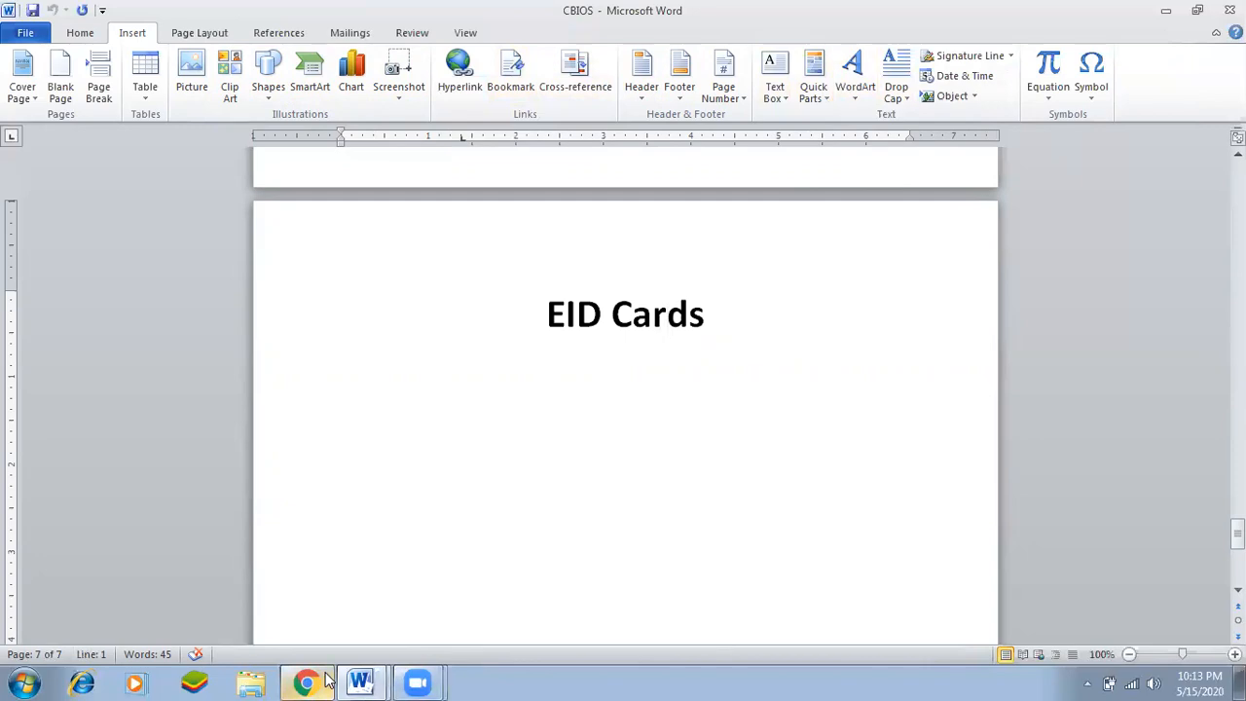
Switch to the blank Word document Document1
{"action": "mouse_move", "coordinate": [361, 682]}
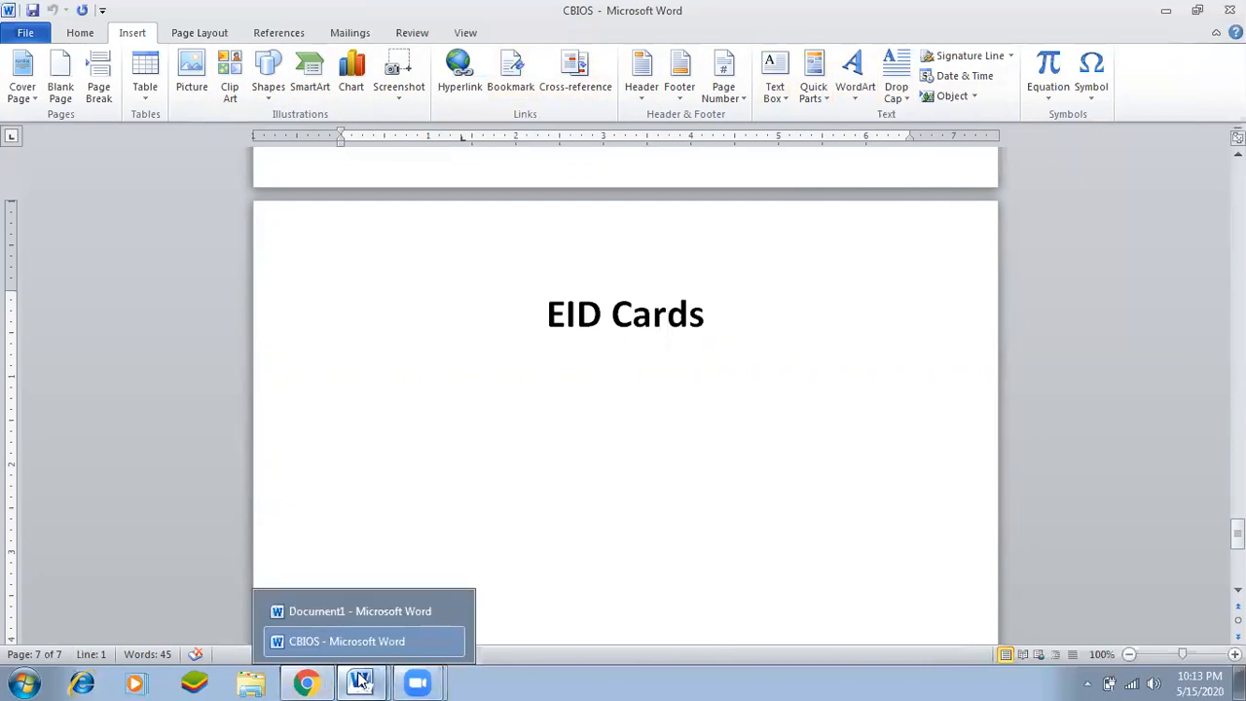
{"action": "left_click", "coordinate": [387, 615]}
{"action": "left_click", "coordinate": [360, 681]}
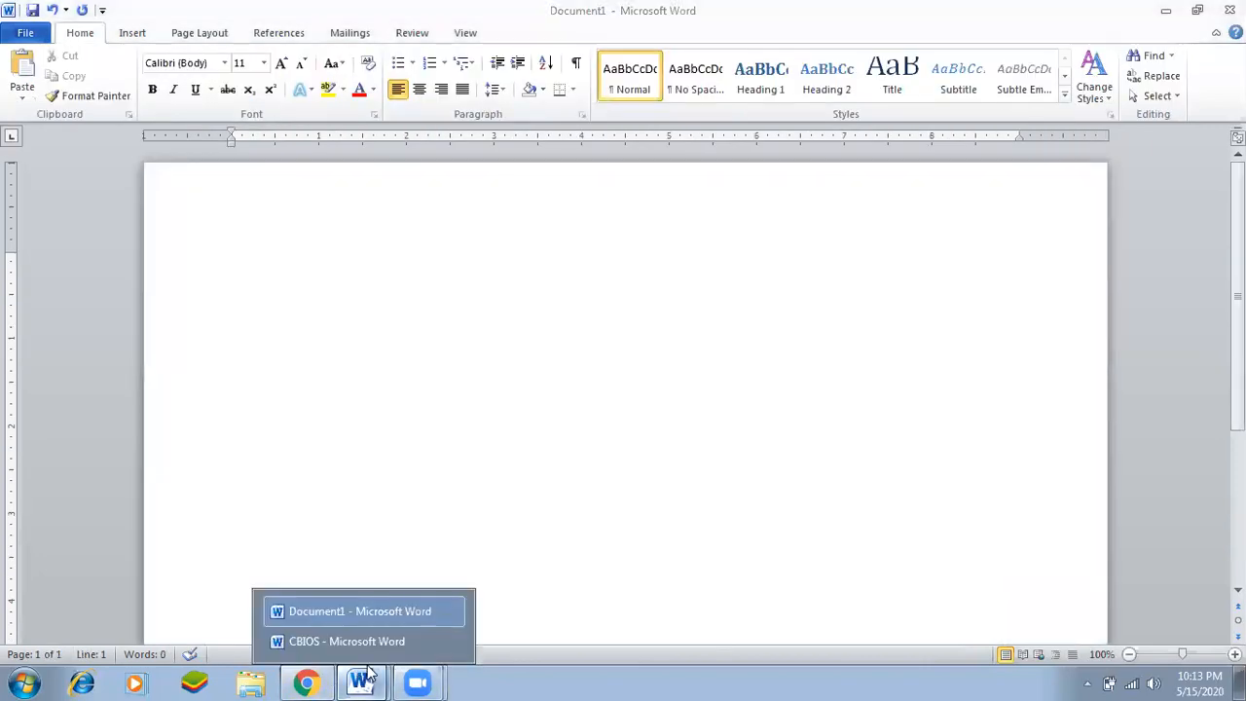
{"action": "left_click", "coordinate": [418, 607]}
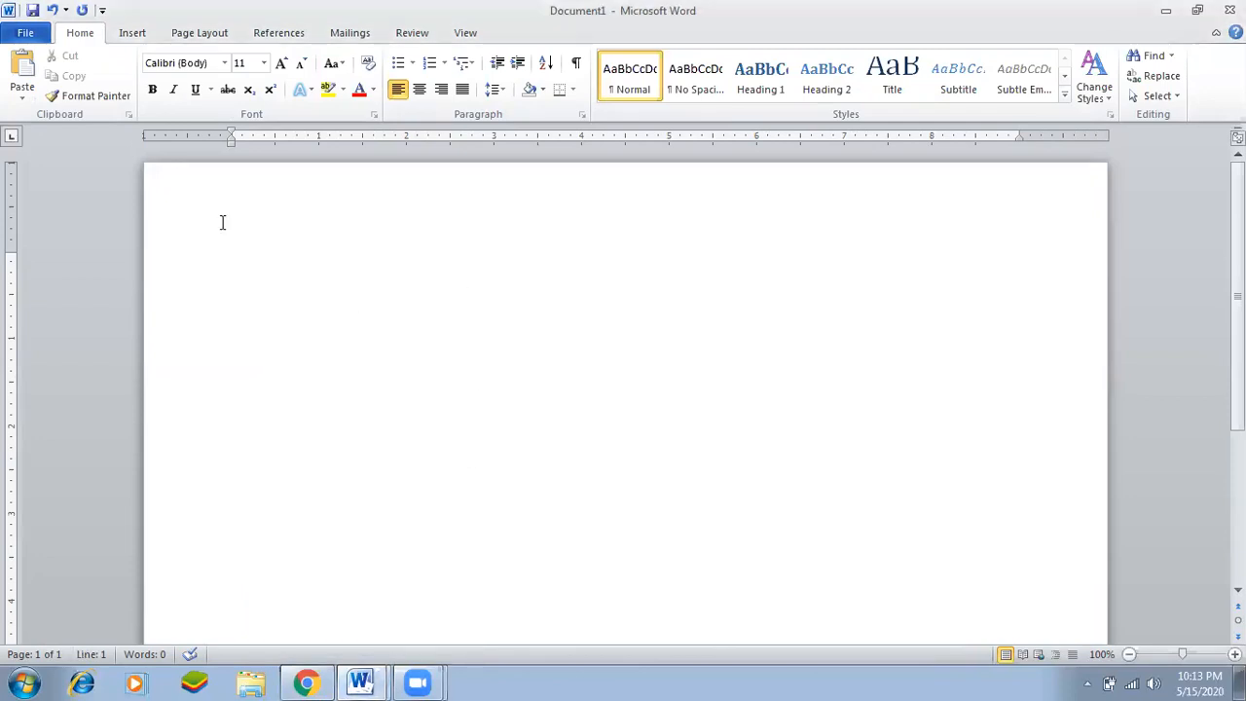
{"action": "left_click", "coordinate": [132, 34]}
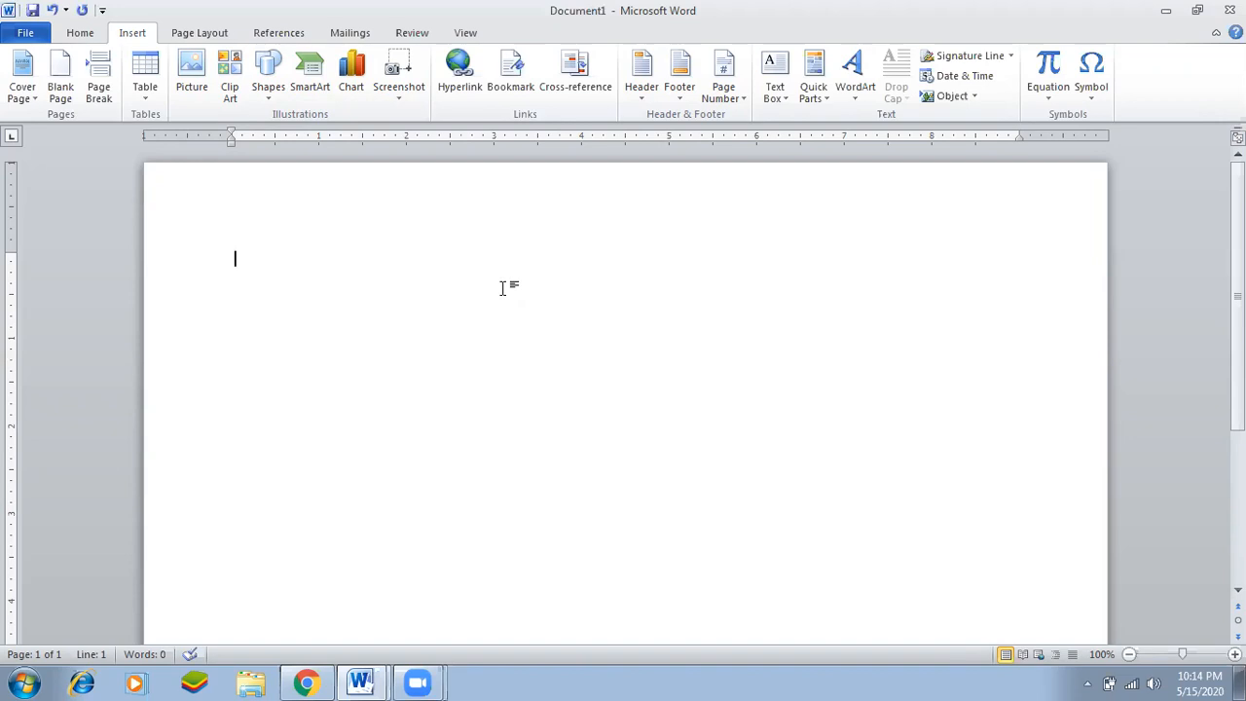
Enter the heading lines "SSCA Academy" and "Mark Sheet Spring 2020" at the start of the document, followed by an empty line
{"action": "type", "text": "SSCA Academy"}
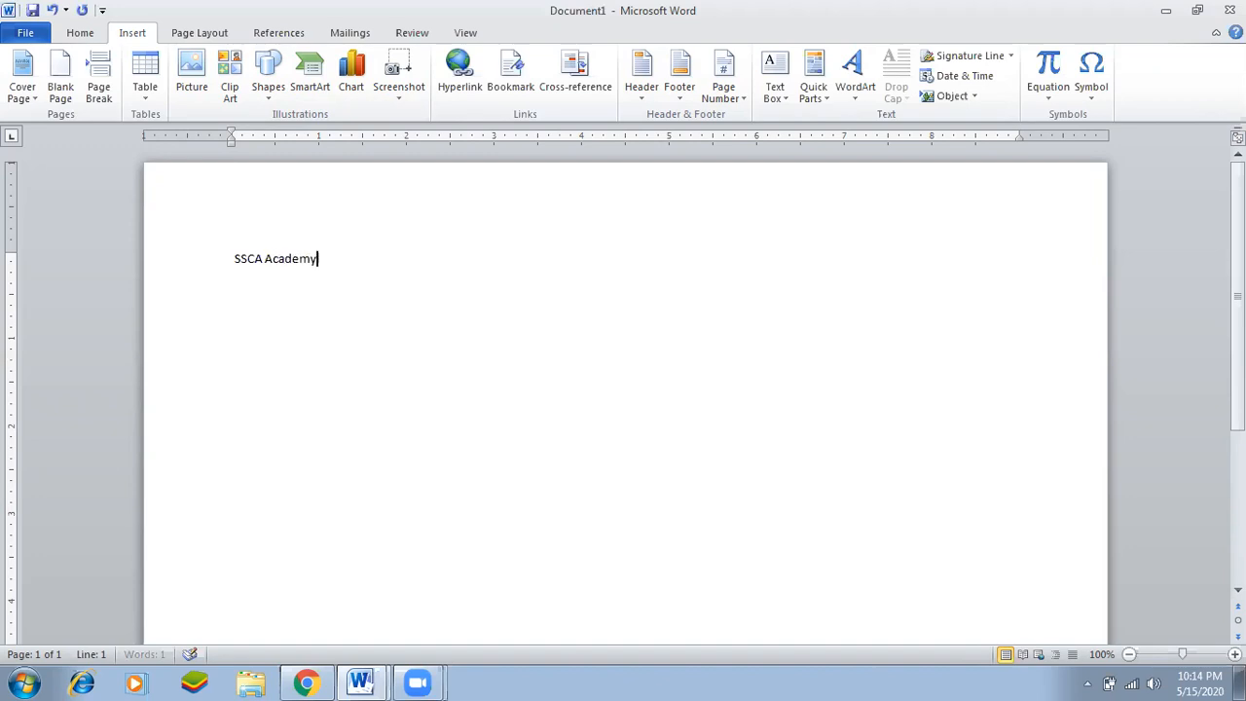
{"action": "key", "text": "Return"}
{"action": "type", "text": "Mark Sheet"}
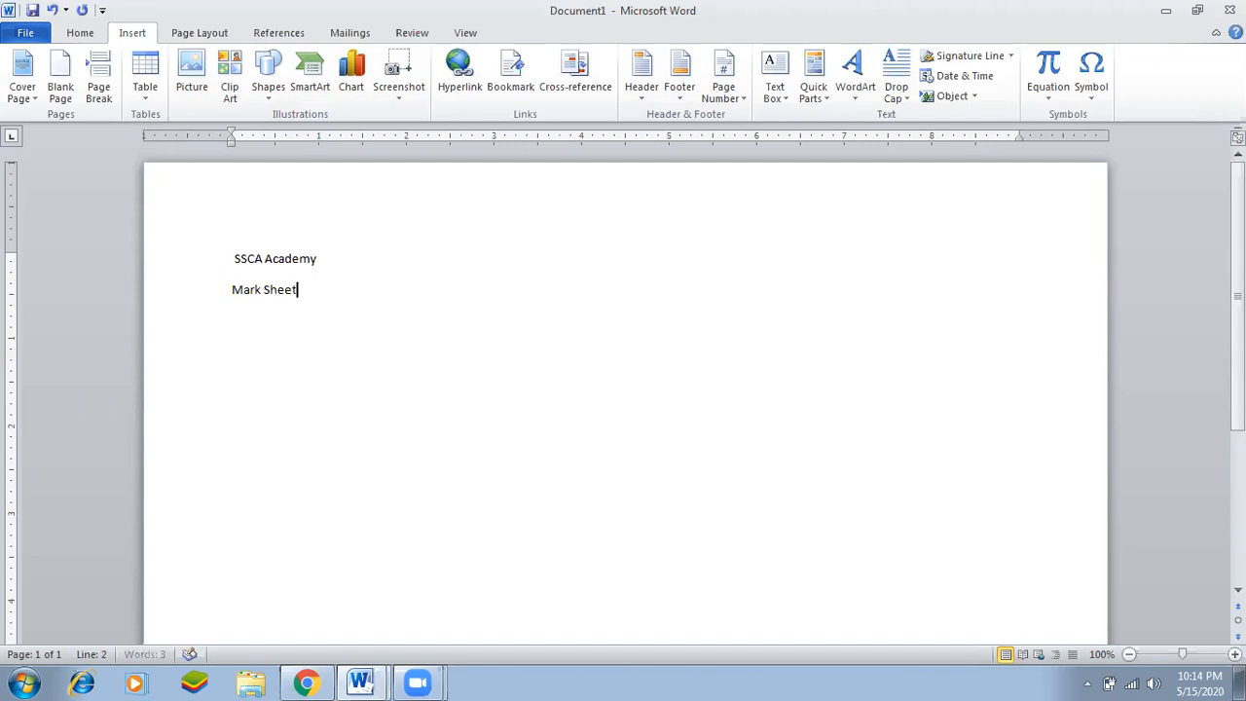
{"action": "key", "text": "Return"}
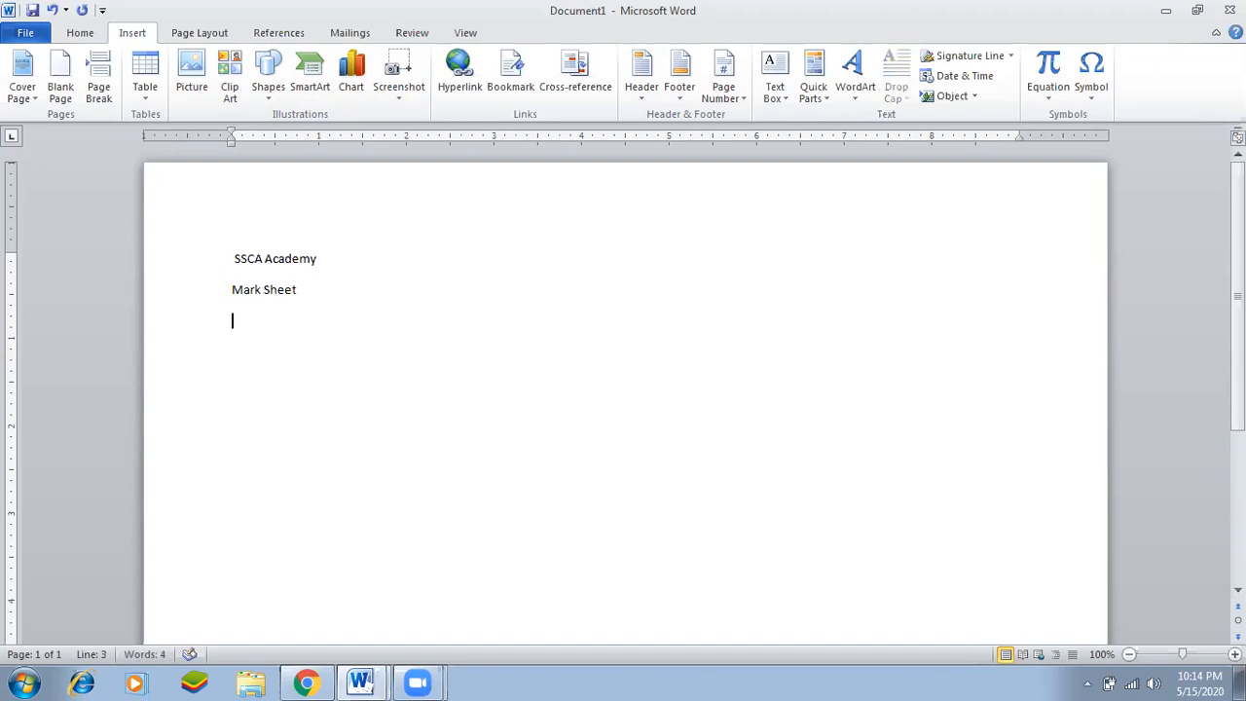
{"action": "left_click", "coordinate": [308, 289]}
{"action": "type", "text": "Sp"}
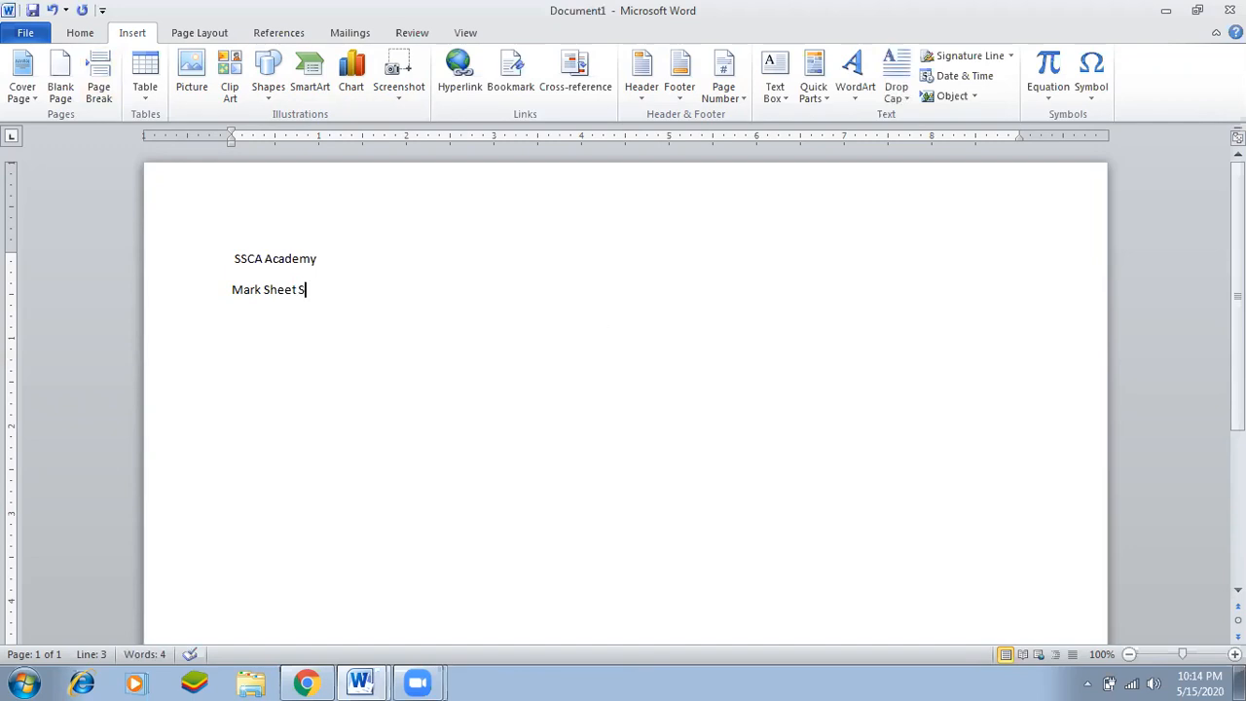
{"action": "type", "text": "ring 2020"}
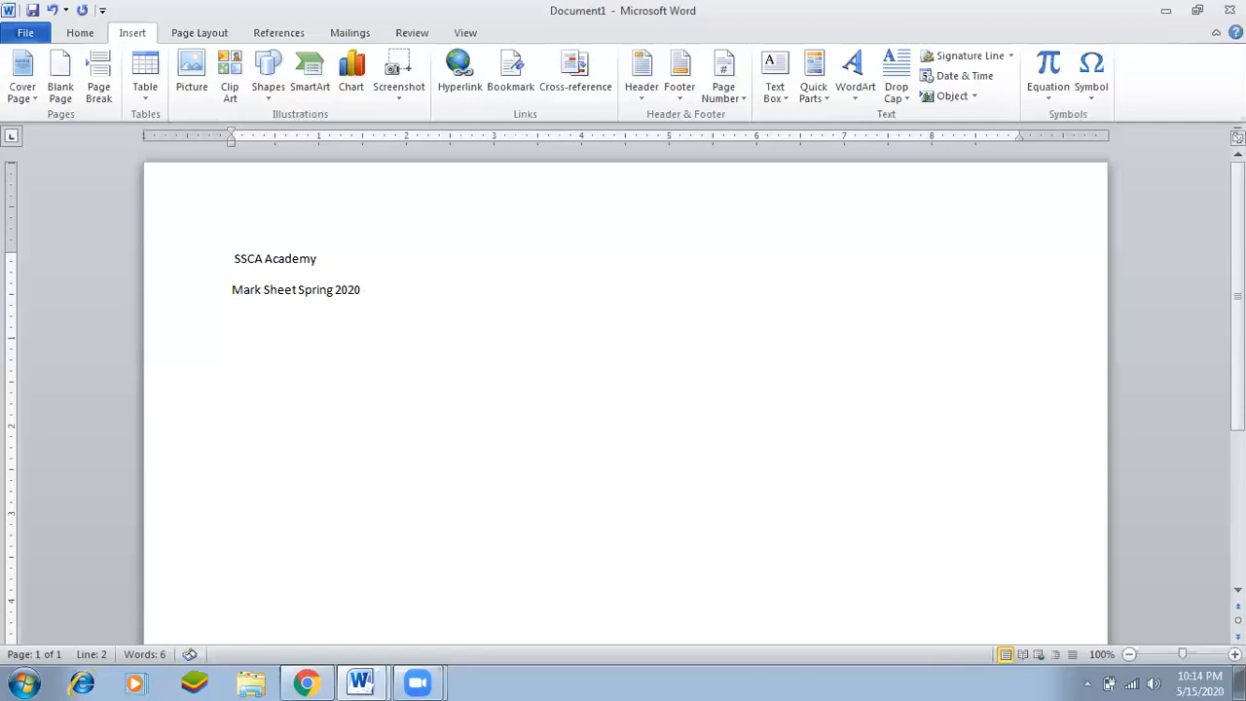
{"action": "key", "text": "Return"}
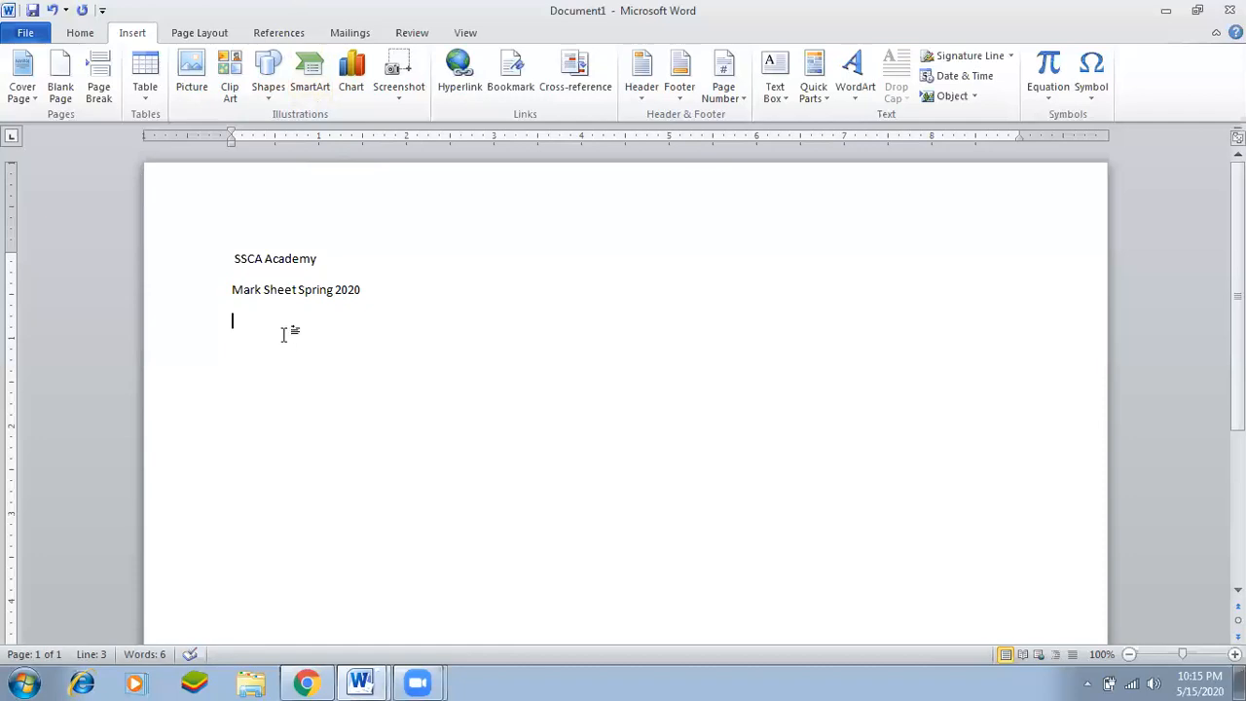
Insert a table with 8 columns and 6 rows below the headings
{"action": "left_click", "coordinate": [154, 101]}
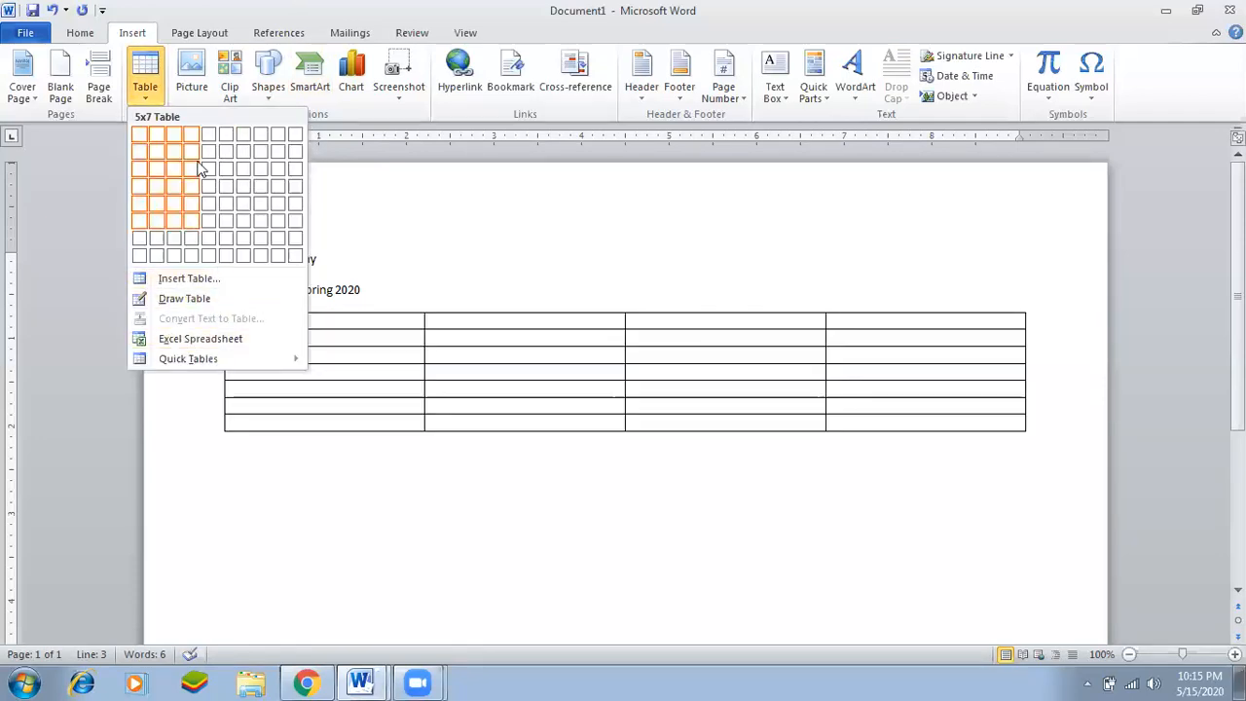
{"action": "left_click", "coordinate": [138, 34]}
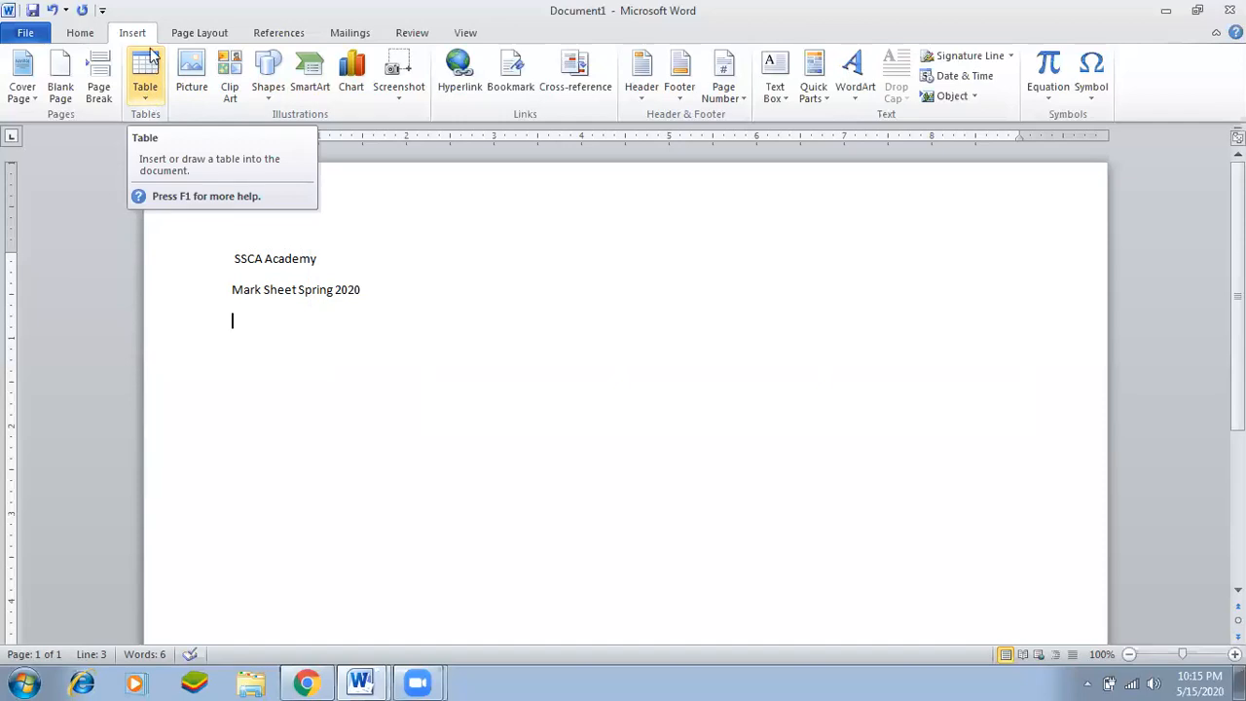
{"action": "left_click", "coordinate": [145, 75]}
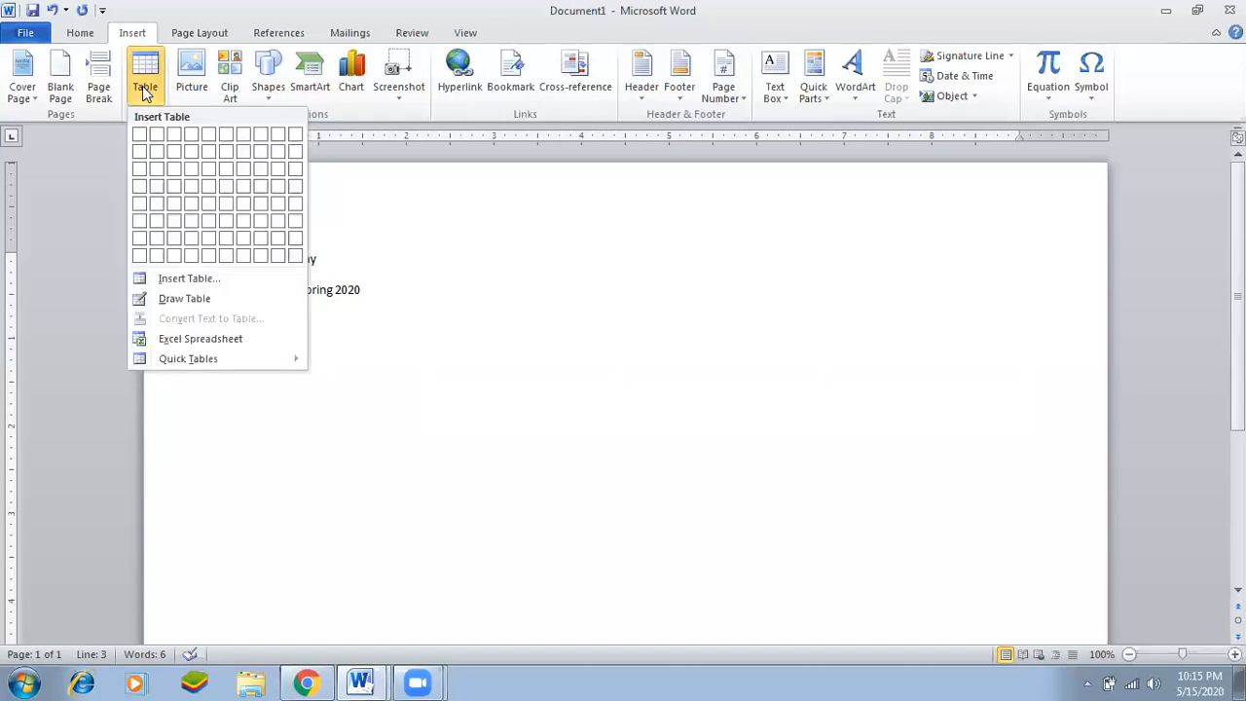
{"action": "left_click", "coordinate": [190, 279]}
{"action": "left_click", "coordinate": [675, 257]}
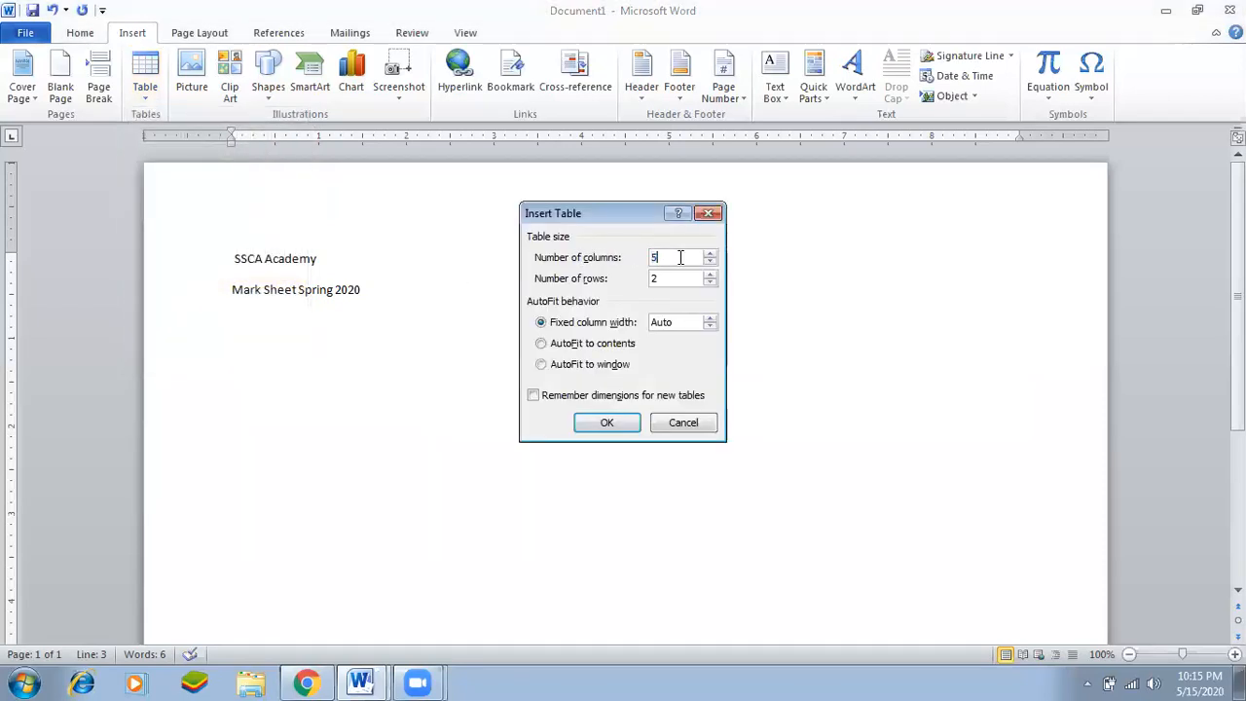
{"action": "key", "text": "BackSpace"}
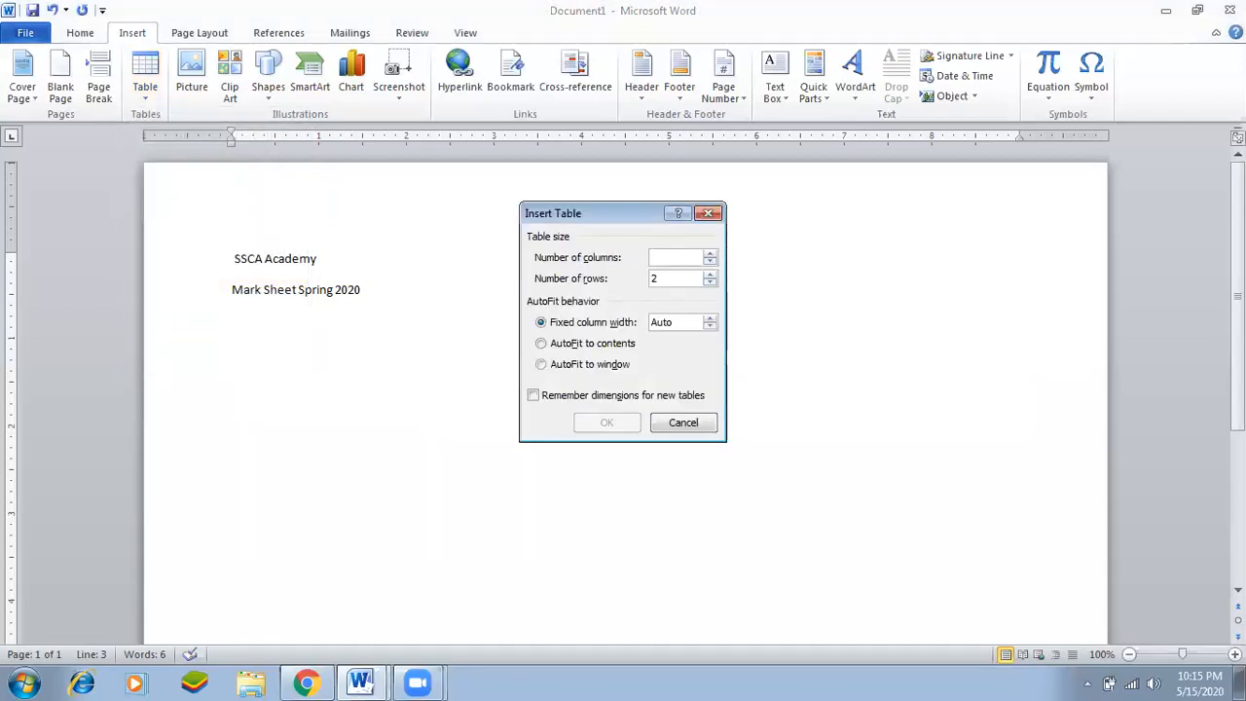
{"action": "type", "text": "8"}
{"action": "key", "text": "Tab"}
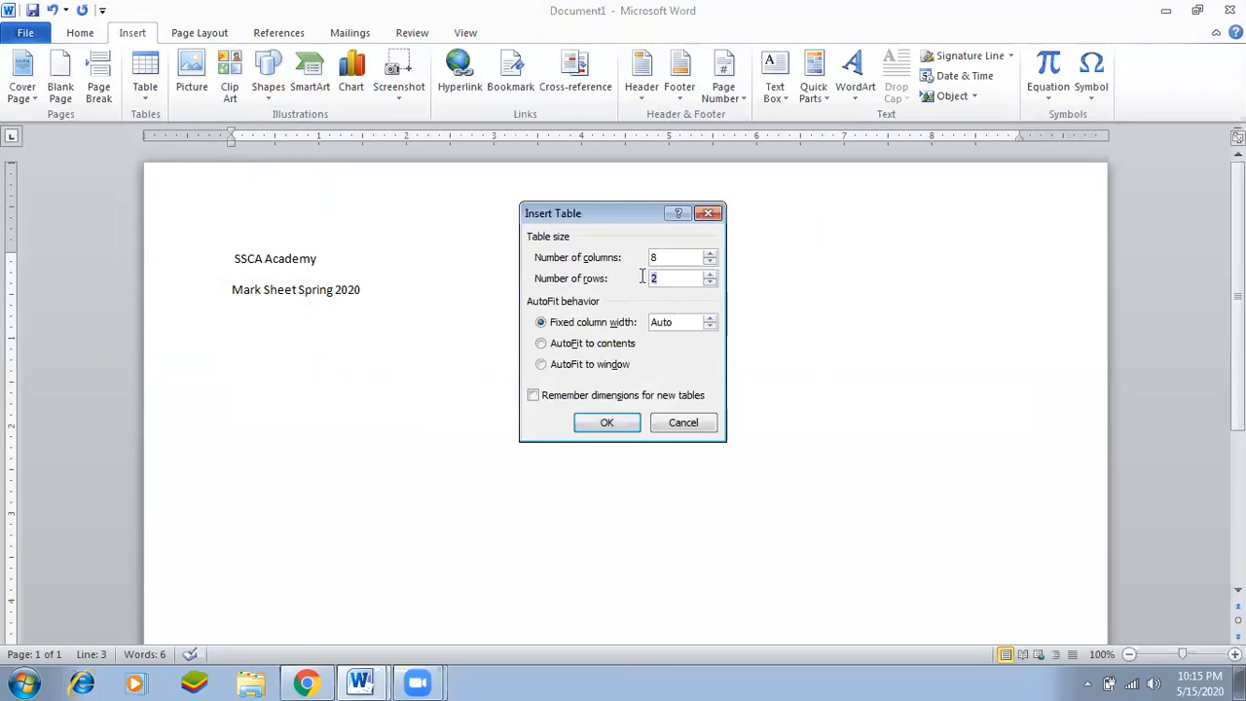
{"action": "type", "text": "6"}
{"action": "left_click", "coordinate": [607, 424]}
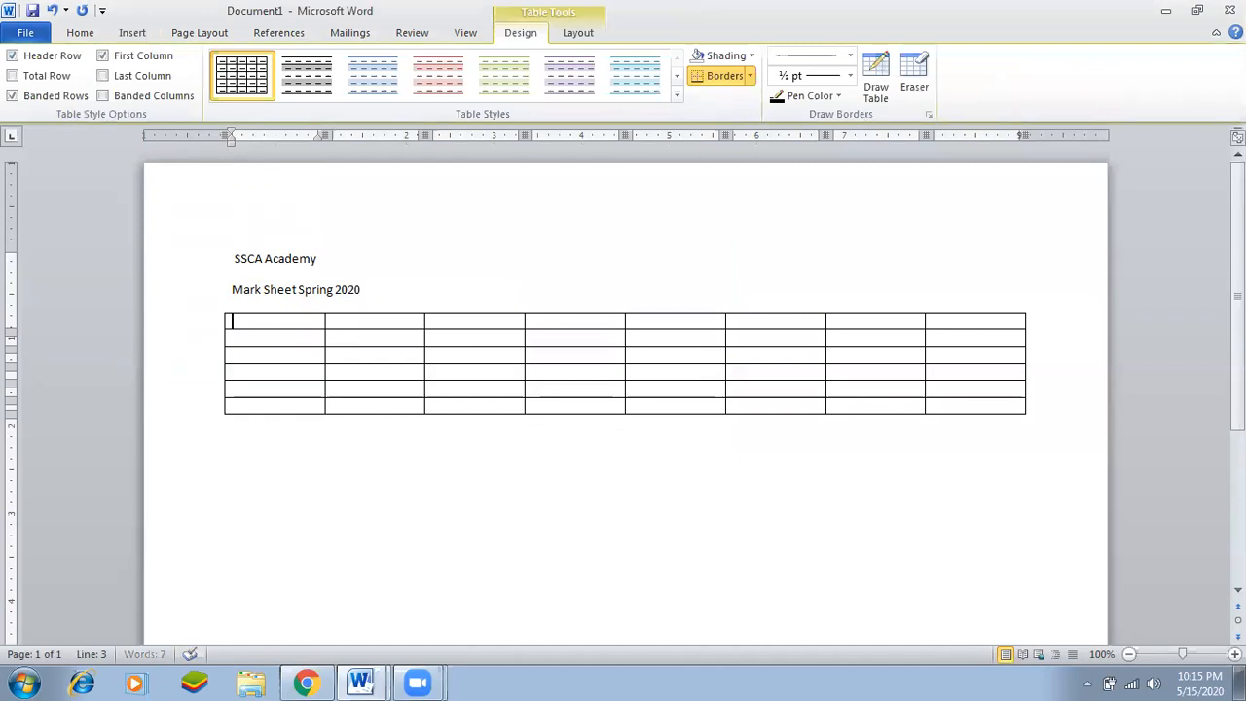
Fill the table's header row with Roll No, Student Name, Math, Urdu, Physics, Computer, English and Total
{"action": "type", "text": "Roll No"}
{"action": "key", "text": "Tab"}
{"action": "type", "text": "Stud"}
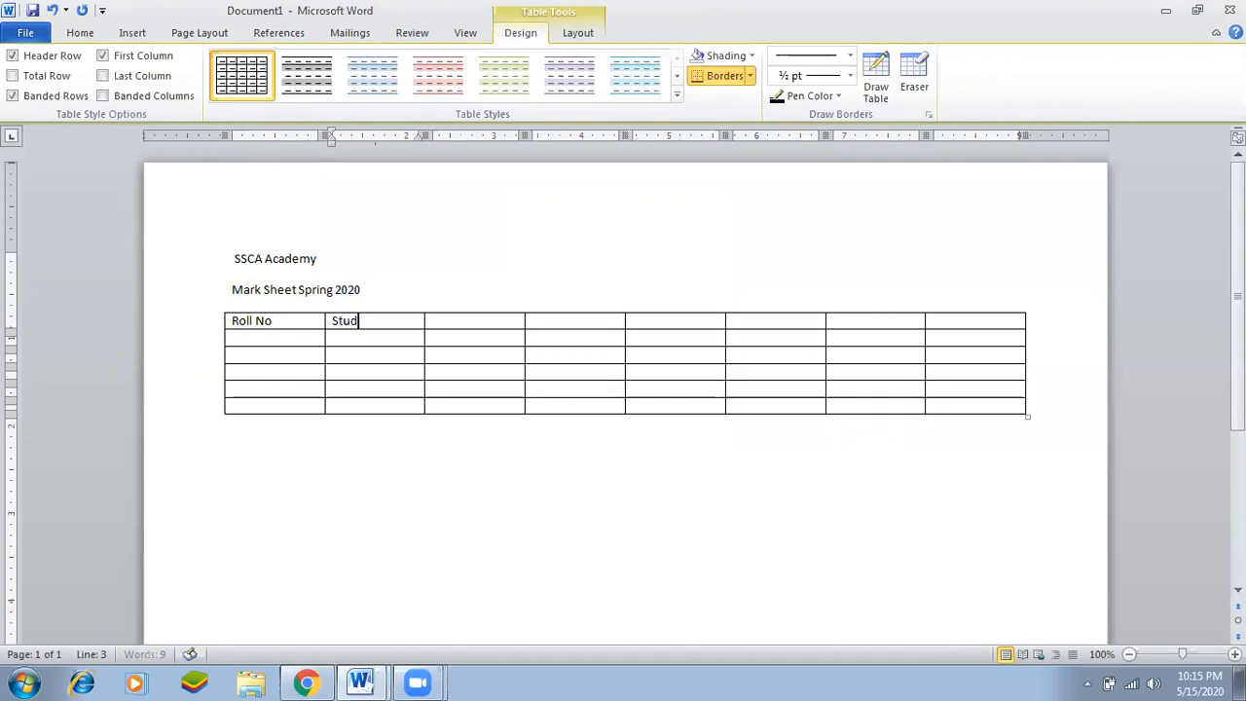
{"action": "type", "text": "ent Name"}
{"action": "key", "text": "Tab"}
{"action": "type", "text": "Math"}
{"action": "key", "text": "Tab"}
{"action": "type", "text": "Urdu"}
{"action": "key", "text": "Tab"}
{"action": "type", "text": "Physics"}
{"action": "key", "text": "Tab"}
{"action": "type", "text": "Comp"}
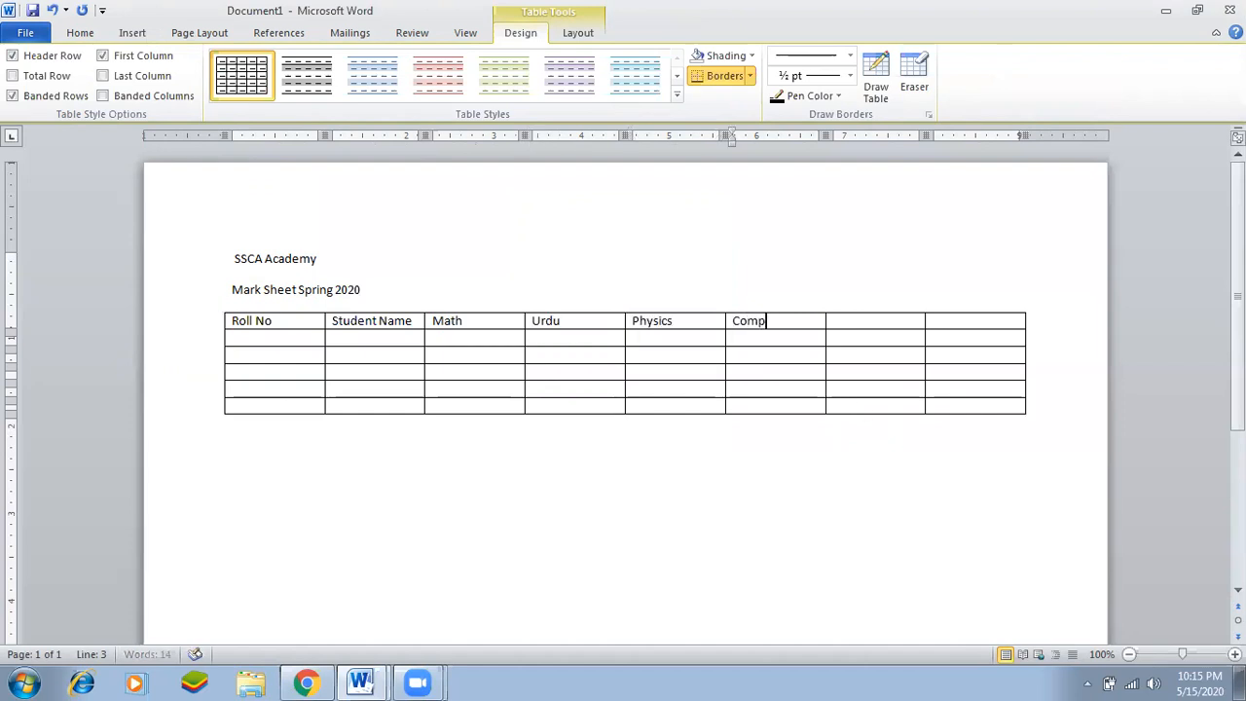
{"action": "type", "text": "uter"}
{"action": "key", "text": "Tab"}
{"action": "type", "text": "English"}
{"action": "key", "text": "Tab"}
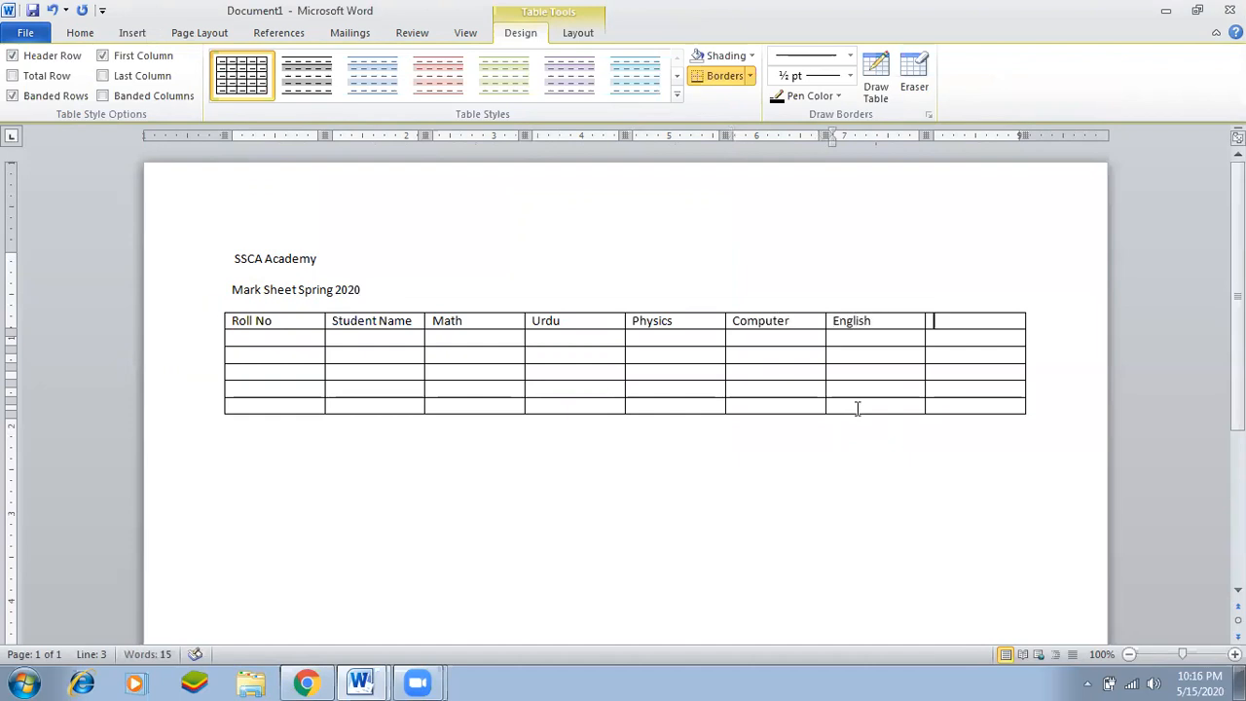
{"action": "type", "text": "Total"}
Number the five rows below the header 1 to 5 in the Roll No column
{"action": "key", "text": "Down"}
{"action": "key", "text": "Left"}
{"action": "key", "text": "Left"}
{"action": "key", "text": "Left"}
{"action": "key", "text": "Left"}
{"action": "key", "text": "Left"}
{"action": "key", "text": "Left"}
{"action": "key", "text": "Left"}
{"action": "type", "text": "1"}
{"action": "key", "text": "Down"}
{"action": "type", "text": "2"}
{"action": "key", "text": "Down"}
{"action": "type", "text": "3"}
{"action": "key", "text": "Down"}
{"action": "type", "text": "4"}
{"action": "key", "text": "Down"}
{"action": "type", "text": "5"}
Fill in the five students' names in the Student Name column
{"action": "key", "text": "Up"}
{"action": "key", "text": "Up"}
{"action": "key", "text": "Up"}
{"action": "key", "text": "Up"}
{"action": "key", "text": "Right"}
{"action": "type", "text": "Asim"}
{"action": "key", "text": "Down"}
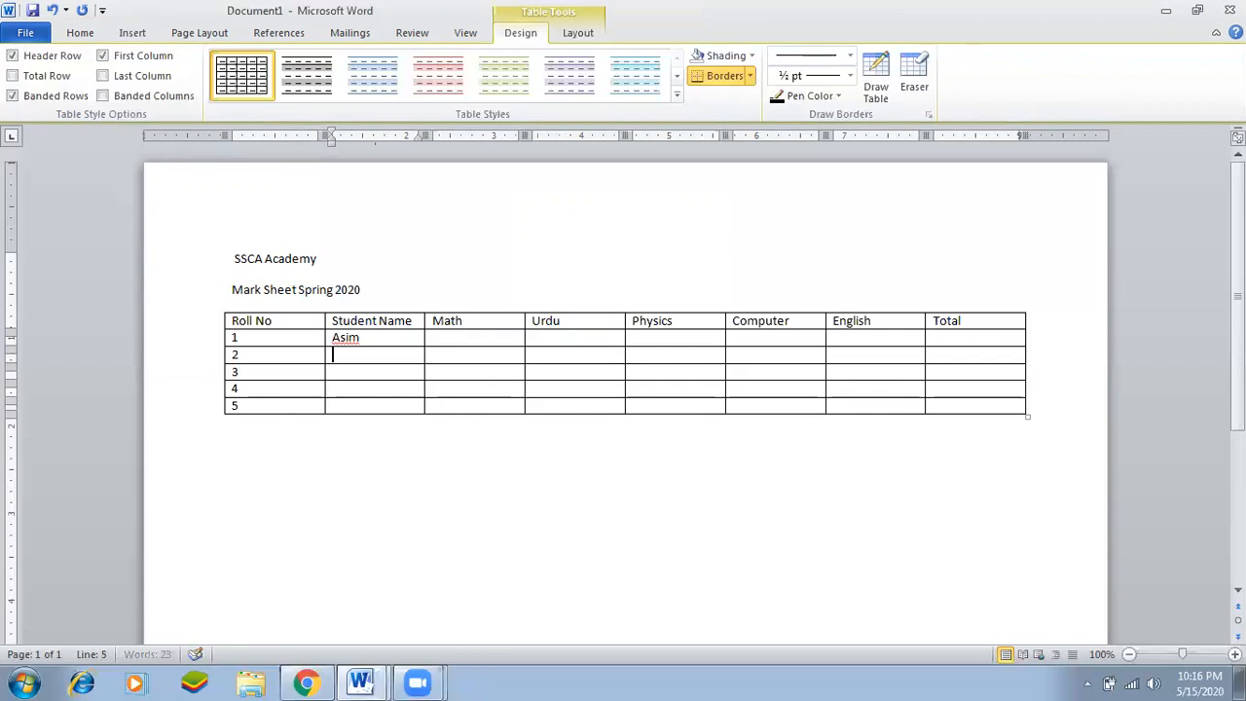
{"action": "type", "text": "Basit"}
{"action": "key", "text": "Down"}
{"action": "type", "text": "Danish"}
{"action": "key", "text": "Down"}
{"action": "type", "text": "Farhan"}
{"action": "key", "text": "Down"}
{"action": "type", "text": "Kamran"}
Enter the marks 66, 87, 77, 88 and 67 from Math to English for the first student
{"action": "key", "text": "Right"}
{"action": "key", "text": "Up"}
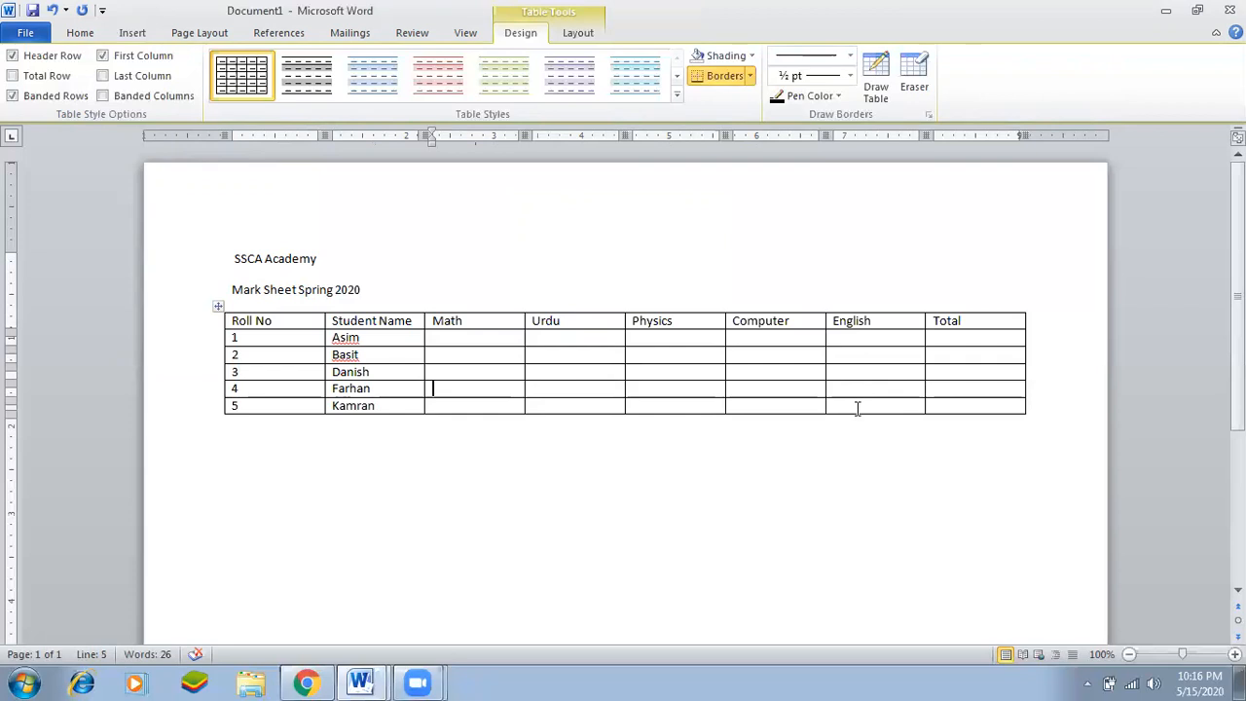
{"action": "type", "text": "66"}
{"action": "key", "text": "Tab"}
{"action": "type", "text": "87"}
{"action": "key", "text": "Tab"}
{"action": "type", "text": "77"}
{"action": "key", "text": "Tab"}
{"action": "type", "text": "88"}
{"action": "key", "text": "Tab"}
{"action": "type", "text": "67"}
Enter the marks 66, 87, 55, 77 and 88 from Math to English for the second student
{"action": "key", "text": "Down"}
{"action": "key", "text": "Left"}
{"action": "key", "text": "Left"}
{"action": "key", "text": "Left"}
{"action": "key", "text": "Left"}
{"action": "type", "text": "66"}
{"action": "key", "text": "Tab"}
{"action": "type", "text": "87"}
{"action": "key", "text": "Tab"}
{"action": "type", "text": "55"}
{"action": "key", "text": "Tab"}
{"action": "type", "text": "77"}
{"action": "key", "text": "Tab"}
{"action": "type", "text": "88"}
Enter the marks 77, 77, 56, 87 and 55 from Math to English for the third student
{"action": "key", "text": "Down"}
{"action": "key", "text": "Left"}
{"action": "key", "text": "Left"}
{"action": "key", "text": "Left"}
{"action": "key", "text": "Left"}
{"action": "type", "text": "77"}
{"action": "key", "text": "Tab"}
{"action": "type", "text": "77"}
{"action": "key", "text": "Tab"}
{"action": "type", "text": "56"}
{"action": "key", "text": "Tab"}
{"action": "type", "text": "87"}
{"action": "key", "text": "Tab"}
{"action": "type", "text": "55"}
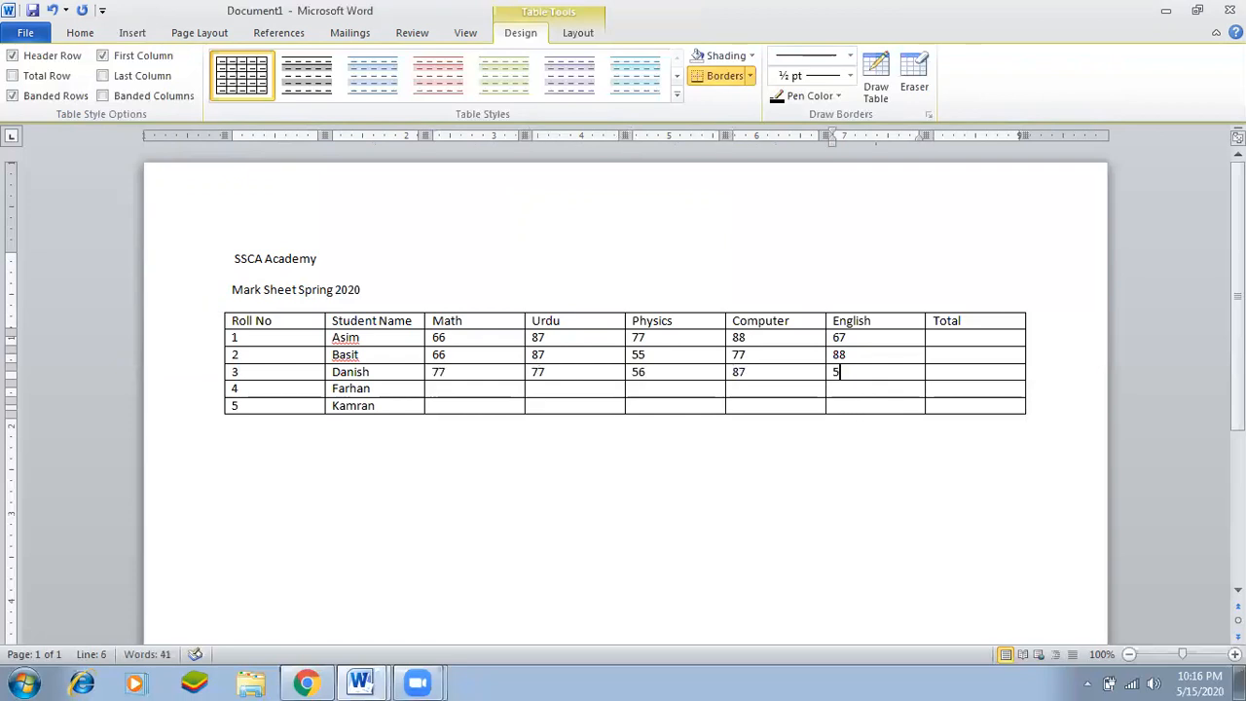
Enter the marks 55, 76, 45, 66 and 87 from Math to English for the fourth student
{"action": "type", "text": "55"}
{"action": "key", "text": "Tab"}
{"action": "type", "text": "76"}
{"action": "key", "text": "Tab"}
{"action": "type", "text": "45"}
{"action": "key", "text": "Tab"}
{"action": "type", "text": "66"}
{"action": "key", "text": "Right"}
{"action": "type", "text": "87"}
Enter the marks 55, 76, 45, 76 and 56 from Math to English for the fifth student
{"action": "key", "text": "Down"}
{"action": "key", "text": "Left"}
{"action": "key", "text": "Left"}
{"action": "key", "text": "Left"}
{"action": "key", "text": "Left"}
{"action": "type", "text": "55"}
{"action": "key", "text": "Tab"}
{"action": "type", "text": "76"}
{"action": "key", "text": "Tab"}
{"action": "type", "text": "45"}
{"action": "key", "text": "Tab"}
{"action": "type", "text": "76"}
{"action": "key", "text": "Tab"}
{"action": "type", "text": "56"}
Insert the formula =SUM(LEFT) in the first student's Total cell
{"action": "key", "text": "Tab"}
{"action": "key", "text": "Up"}
{"action": "key", "text": "Up"}
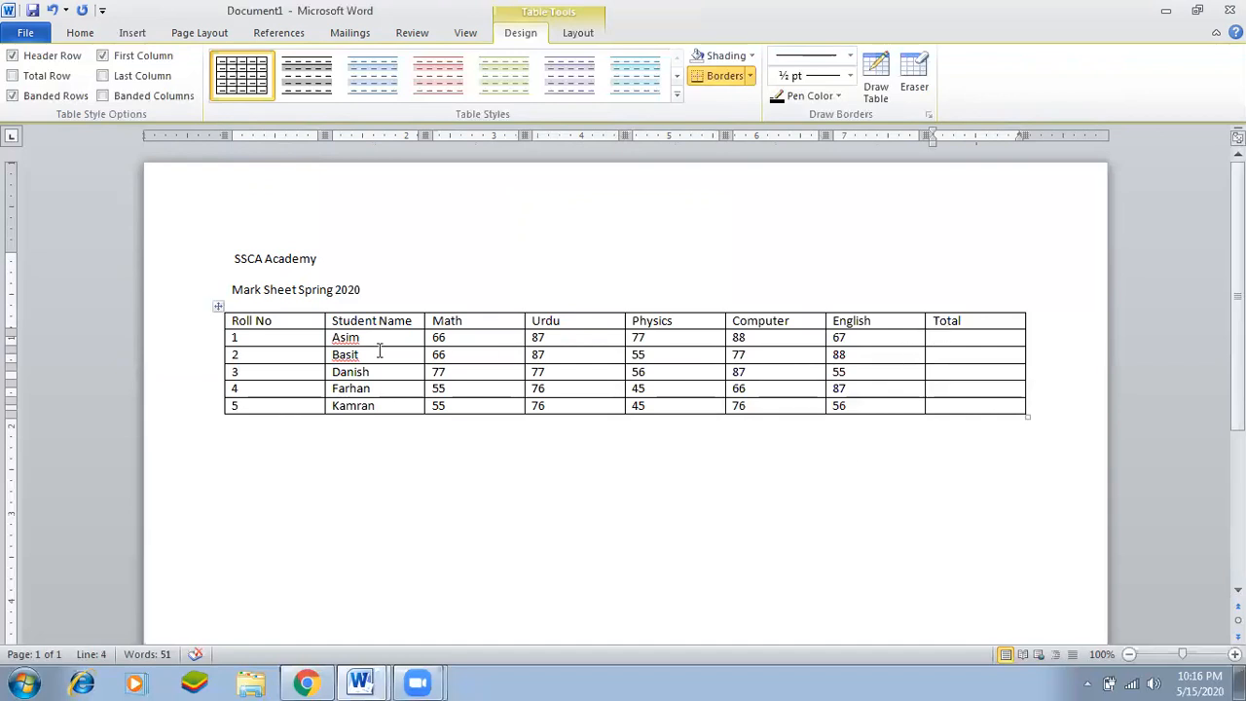
{"action": "left_click", "coordinate": [950, 335]}
{"action": "left_click", "coordinate": [579, 35]}
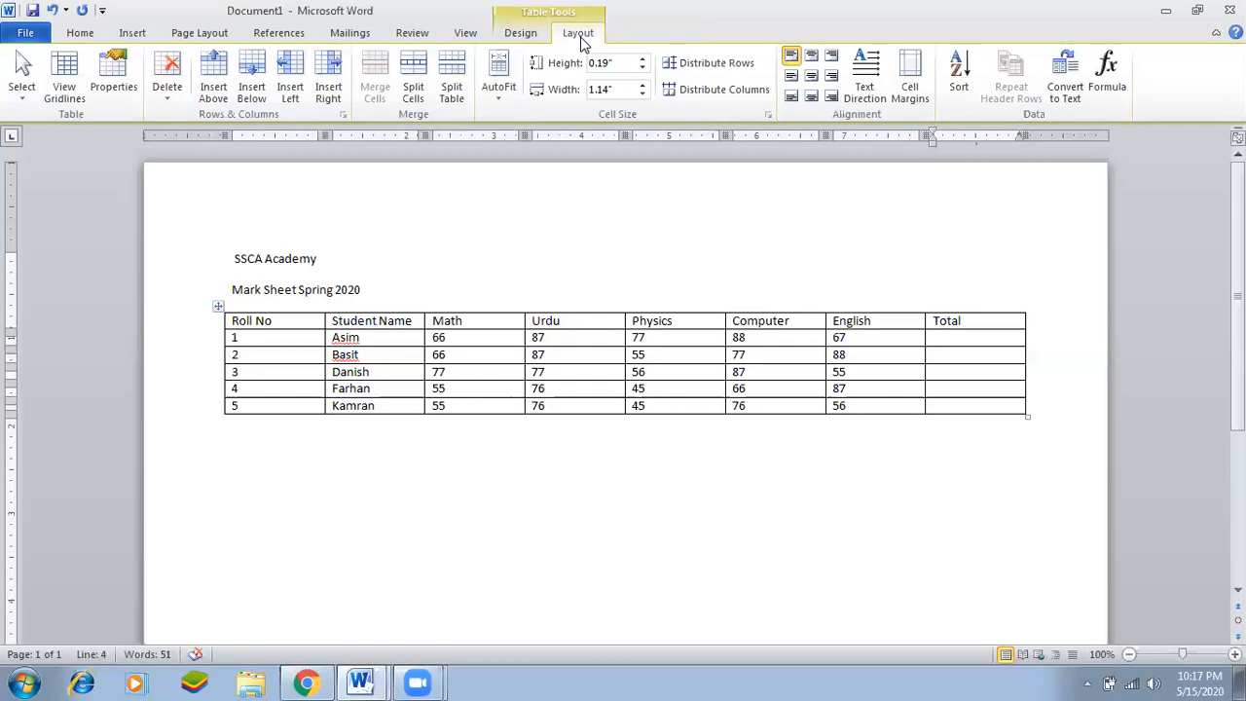
{"action": "left_click", "coordinate": [1108, 95]}
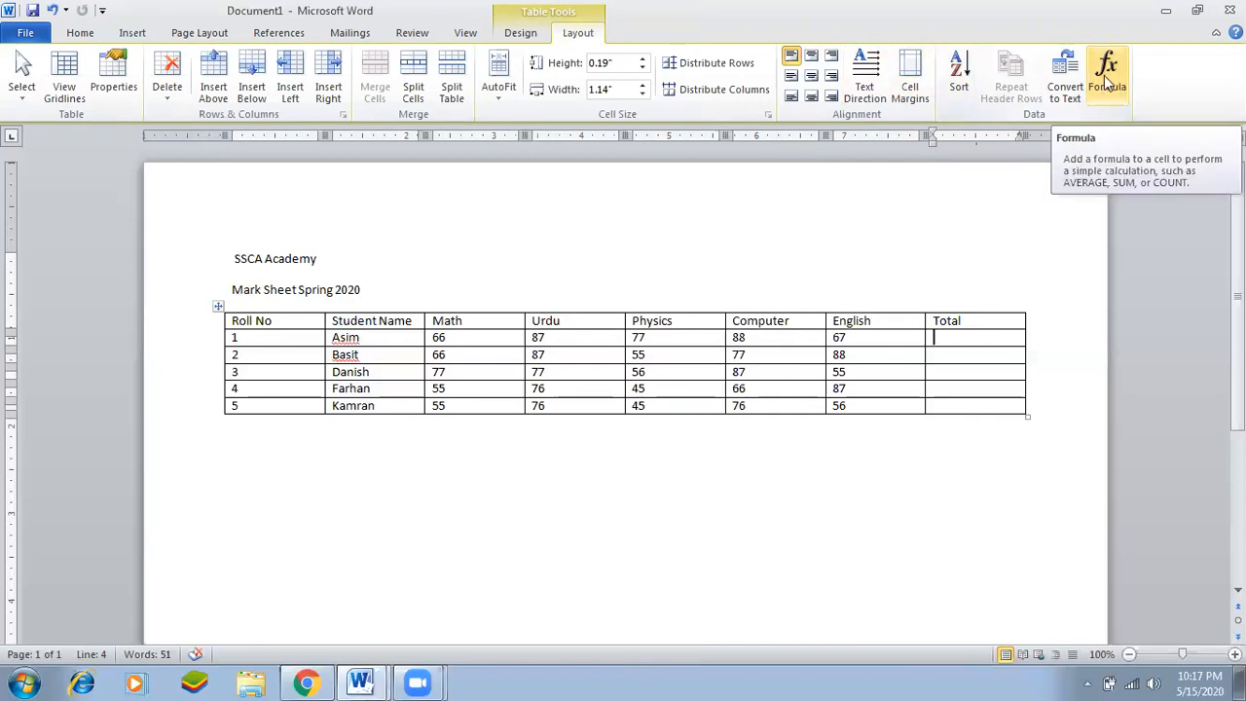
{"action": "left_click", "coordinate": [1108, 82]}
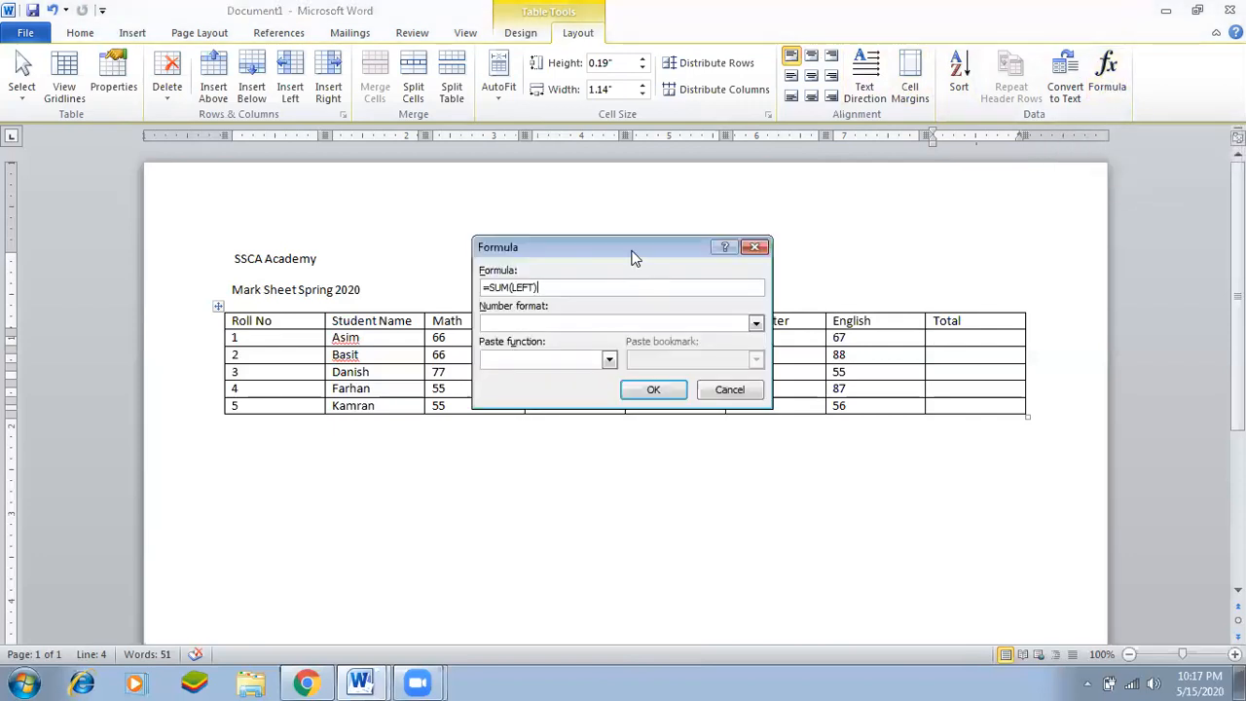
{"action": "left_click_drag", "start_coordinate": [631, 257], "coordinate": [682, 120]}
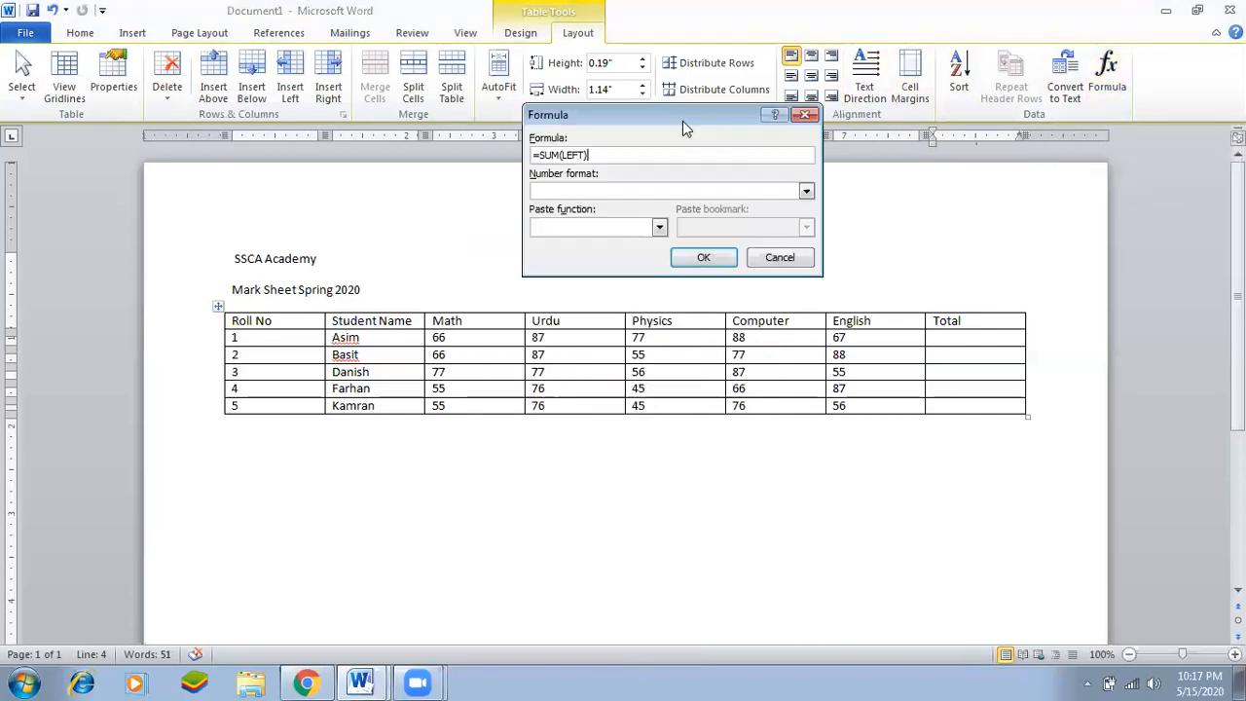
{"action": "left_click", "coordinate": [560, 155]}
{"action": "left_click", "coordinate": [704, 258]}
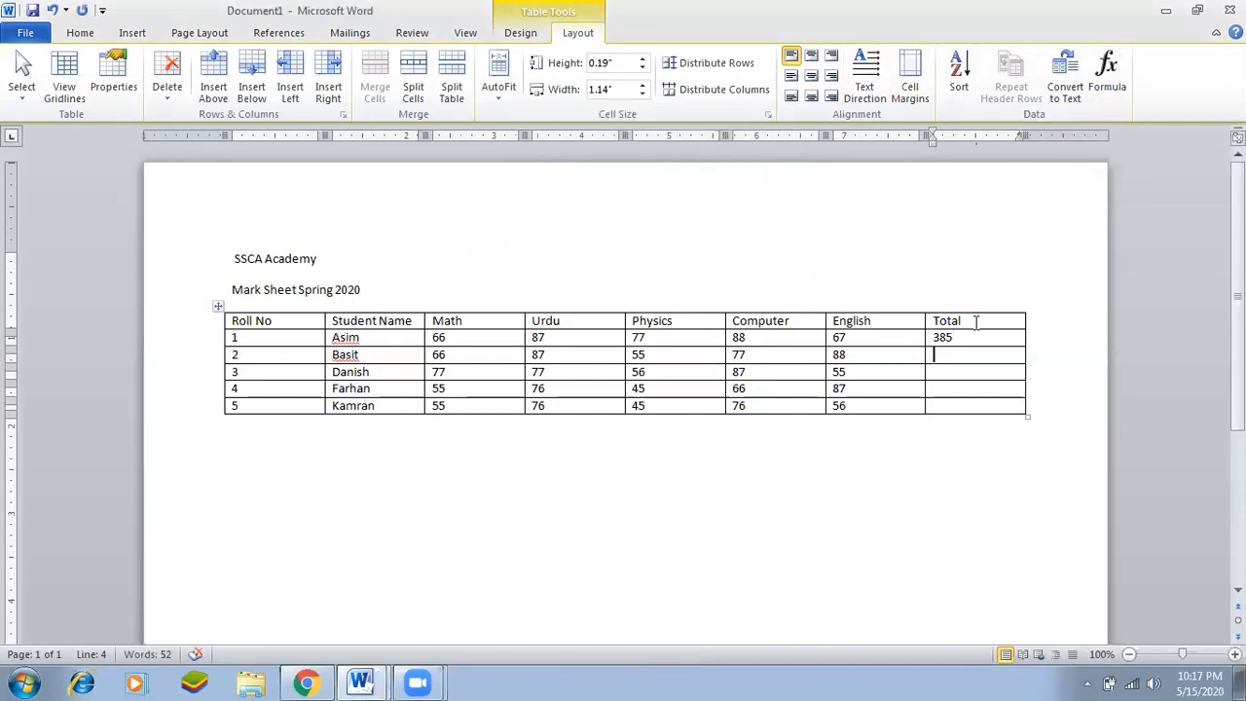
Insert a formula in the second student's Total cell, replacing the suggested ABOVE argument so it reads =SUM(left)
{"action": "left_click", "coordinate": [1100, 84]}
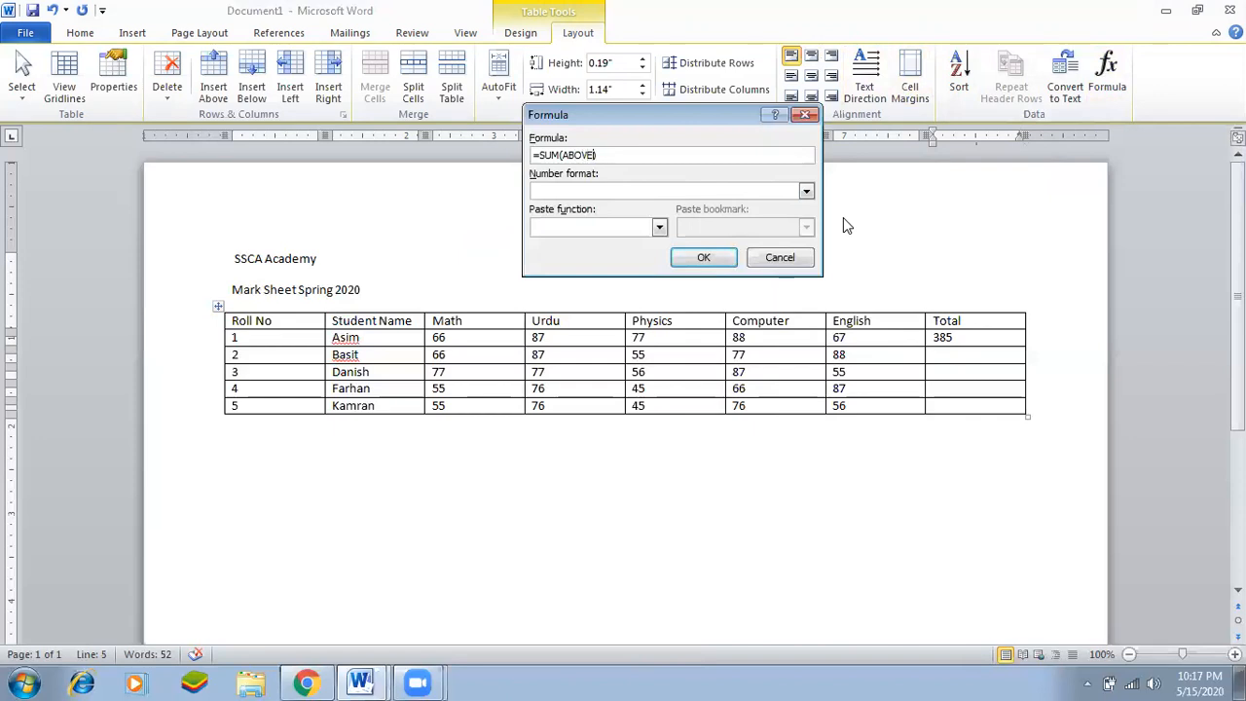
{"action": "key", "text": "BackSpace"}
{"action": "key", "text": "BackSpace"}
{"action": "type", "text": "left)"}
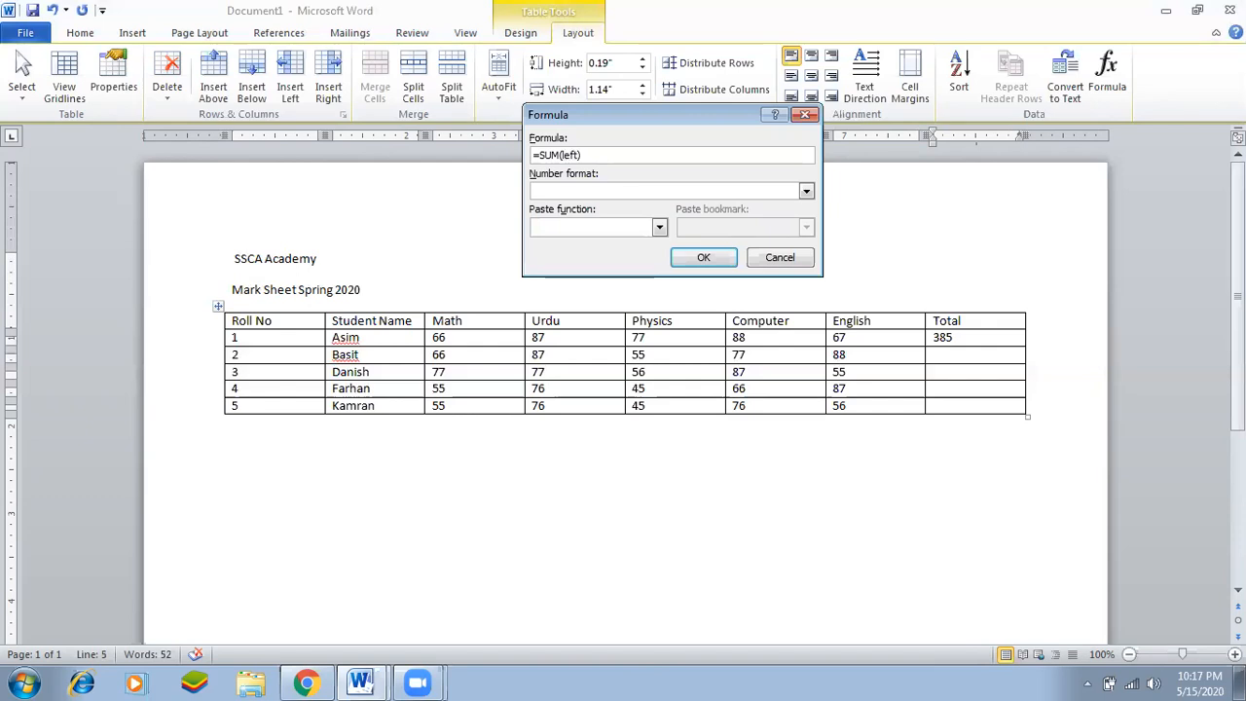
{"action": "left_click", "coordinate": [695, 259]}
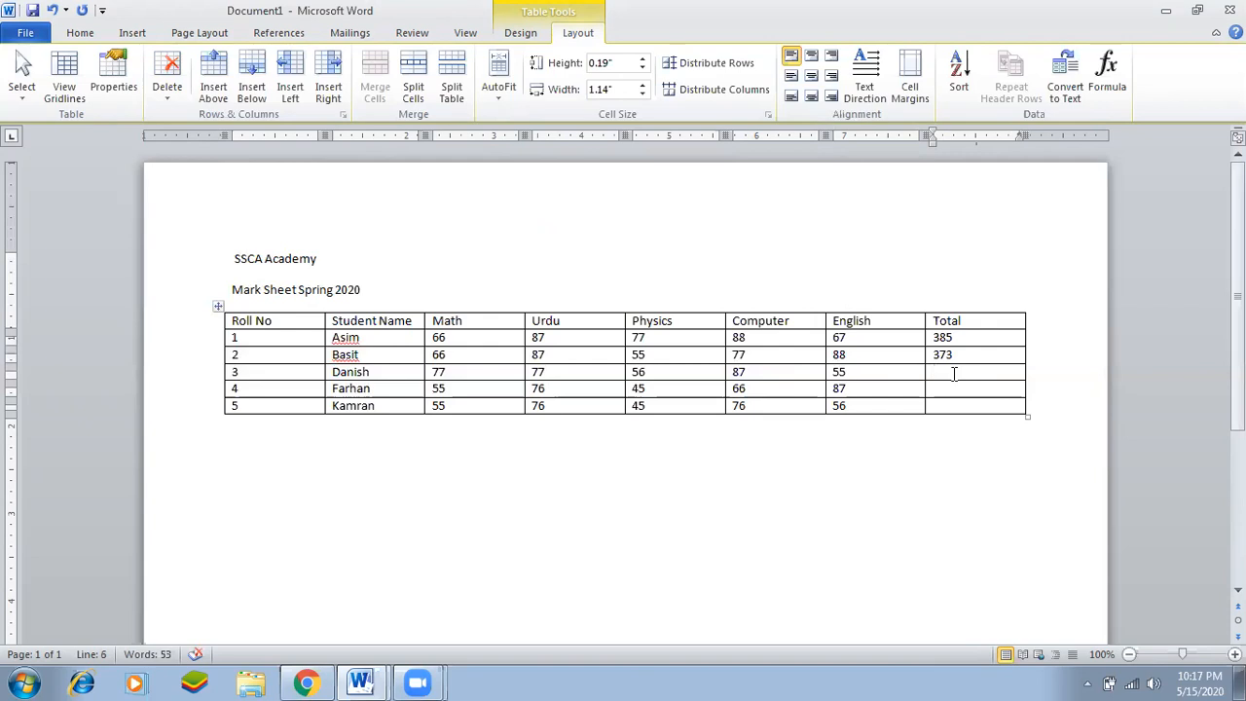
Repeat the row-sum formula in the Total cells of the third, fourth and fifth students
{"action": "key", "text": "F4"}
{"action": "key", "text": "F4"}
{"action": "key", "text": "F4"}
Center the SSCA Academy title and set its font size to 26
{"action": "left_click", "coordinate": [174, 259]}
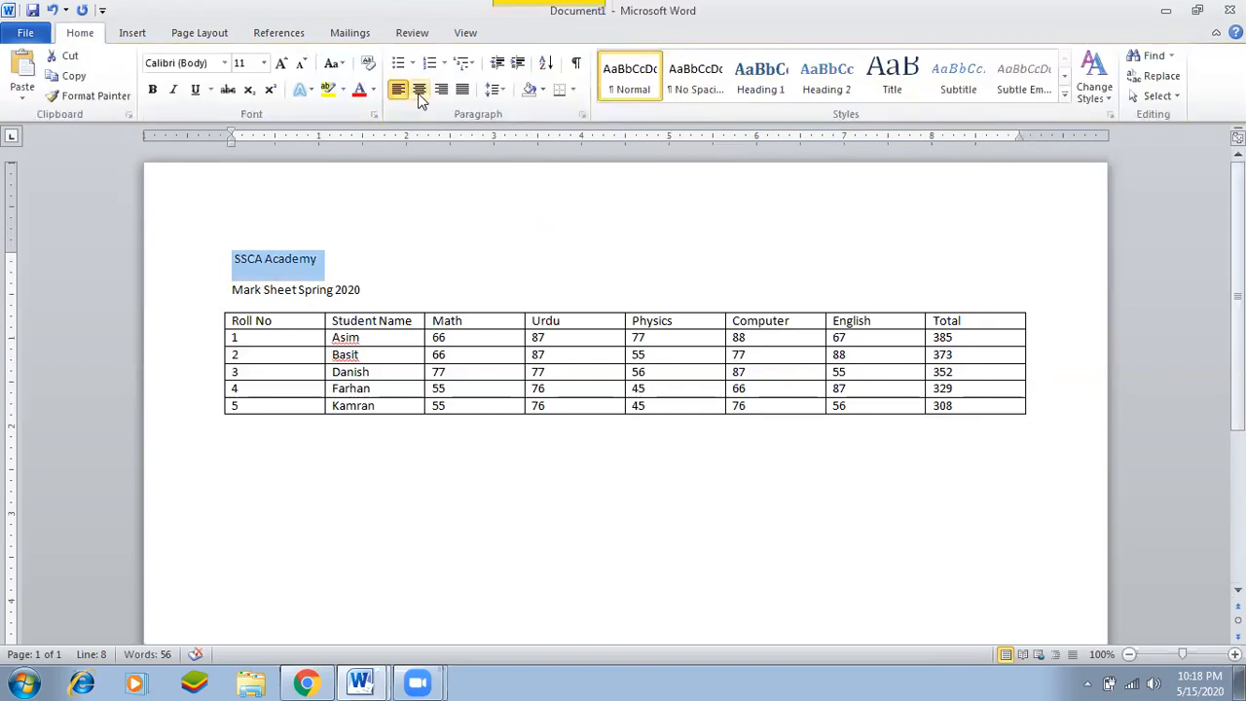
{"action": "left_click", "coordinate": [420, 90]}
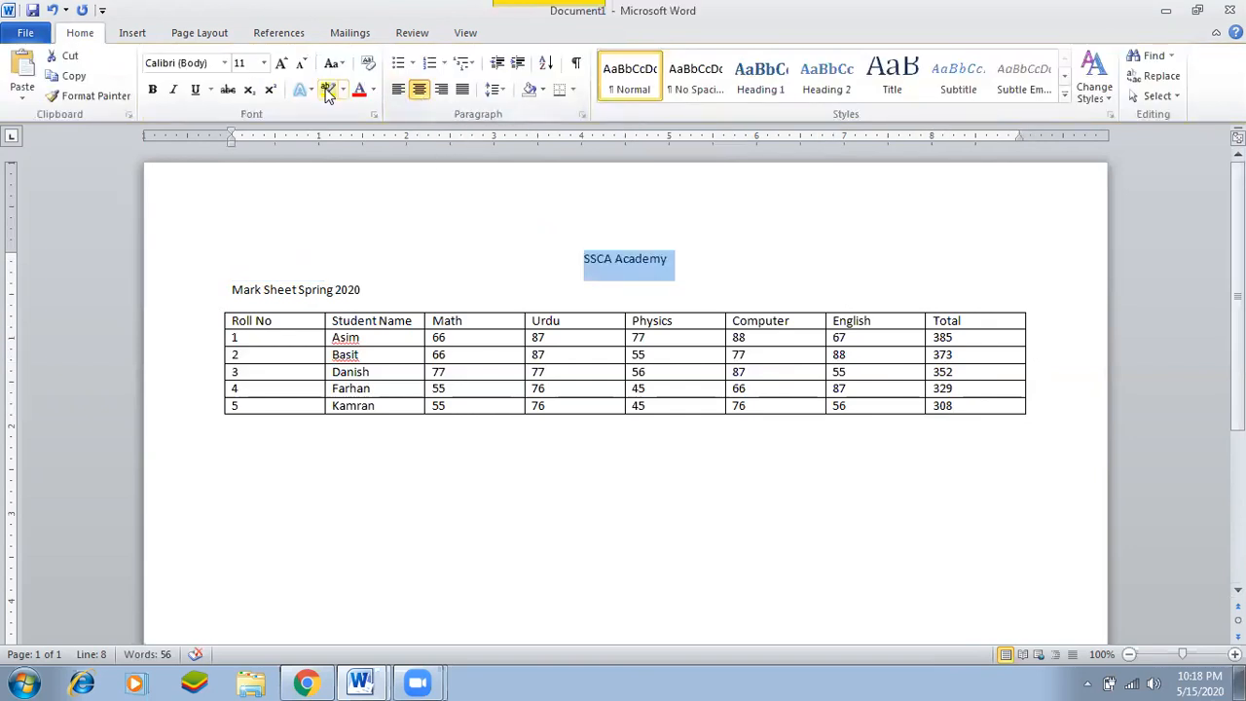
{"action": "left_click", "coordinate": [262, 65]}
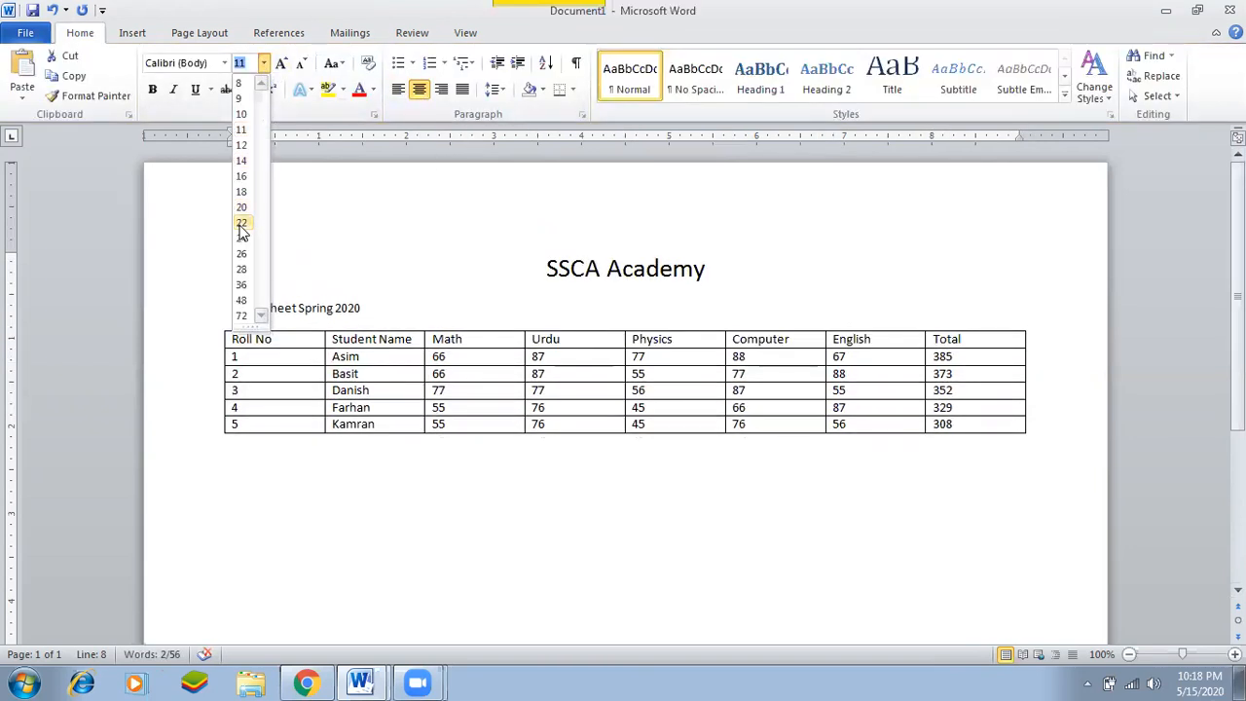
{"action": "left_click", "coordinate": [241, 224]}
{"action": "left_click", "coordinate": [545, 275]}
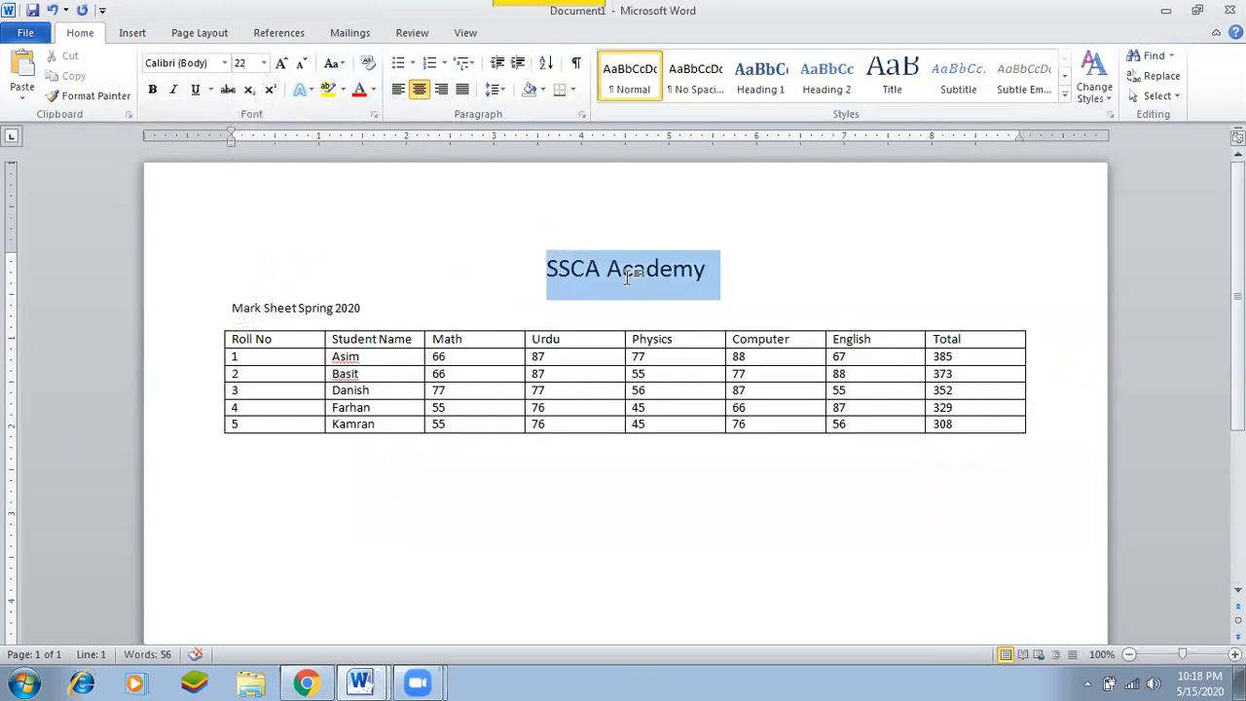
{"action": "left_click", "coordinate": [263, 63]}
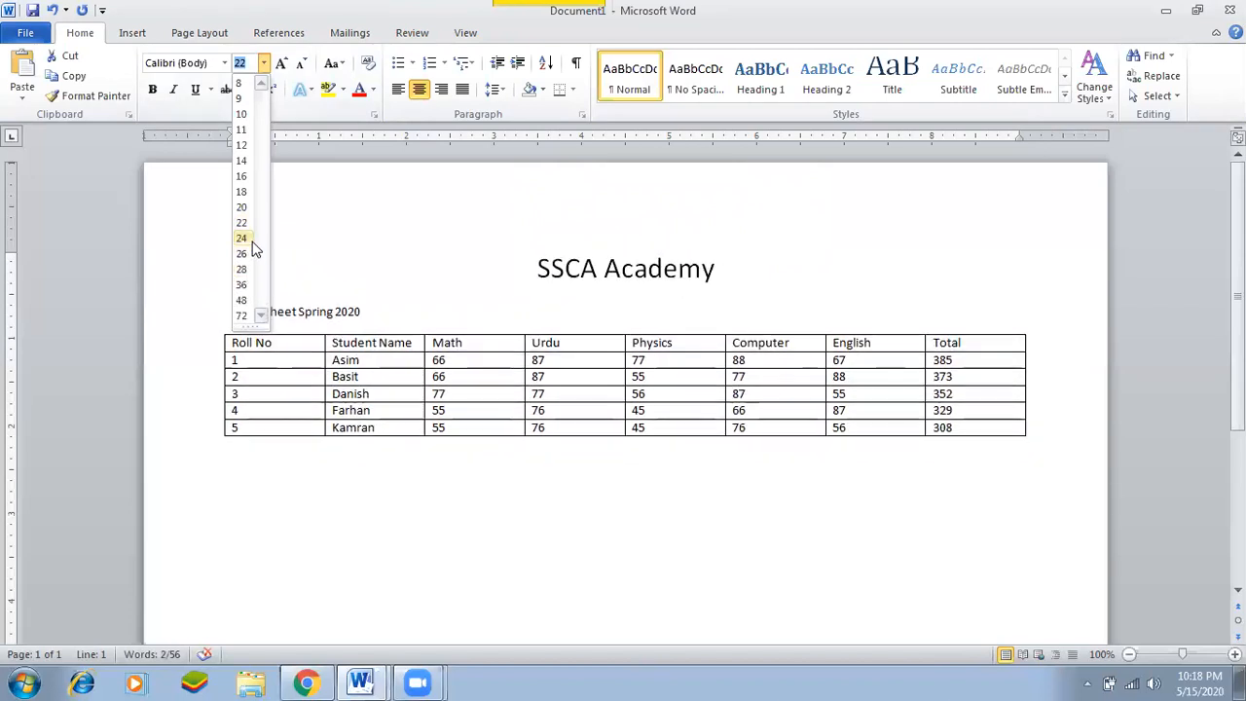
{"action": "left_click", "coordinate": [244, 254]}
{"action": "key", "text": "ctrl+d"}
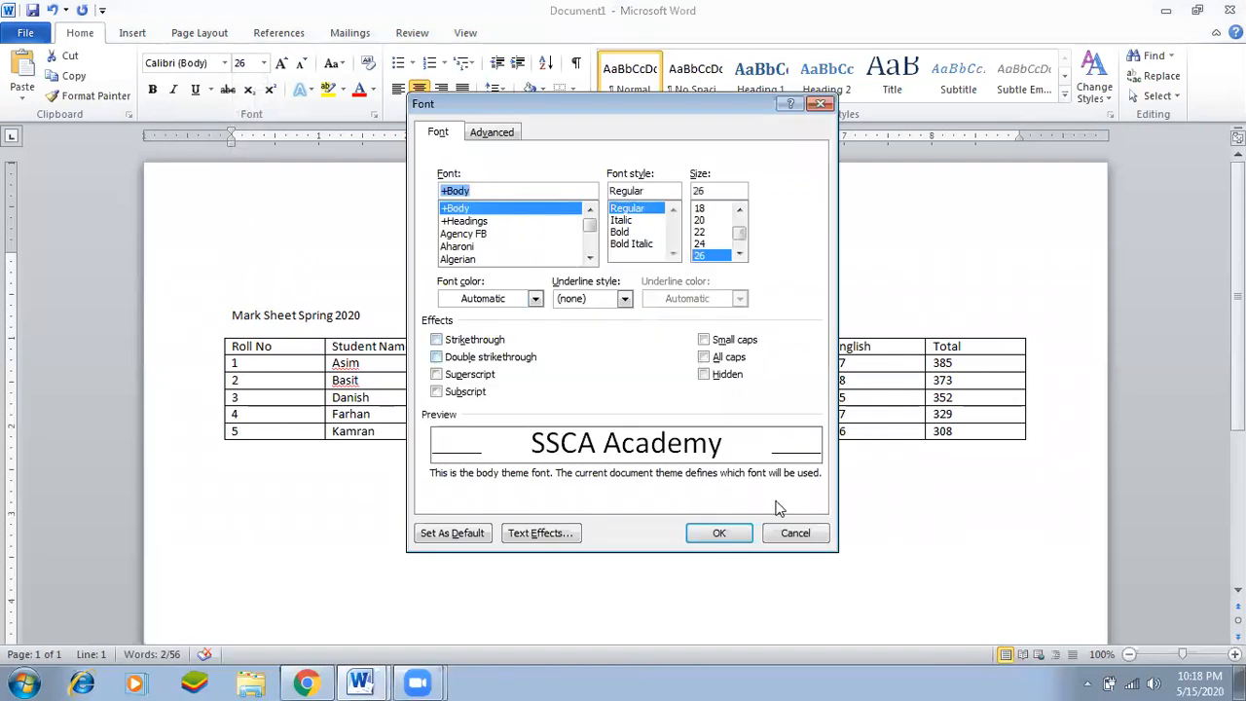
{"action": "left_click", "coordinate": [782, 533]}
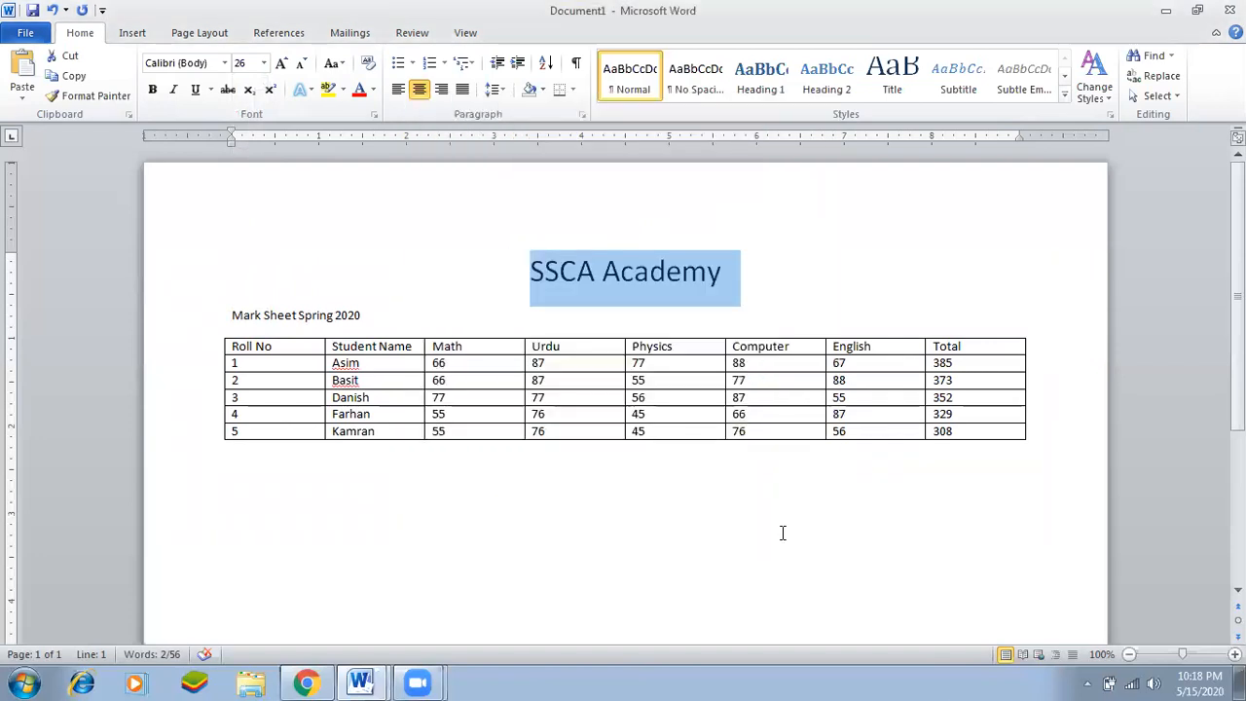
{"action": "key", "text": "ctrl+d"}
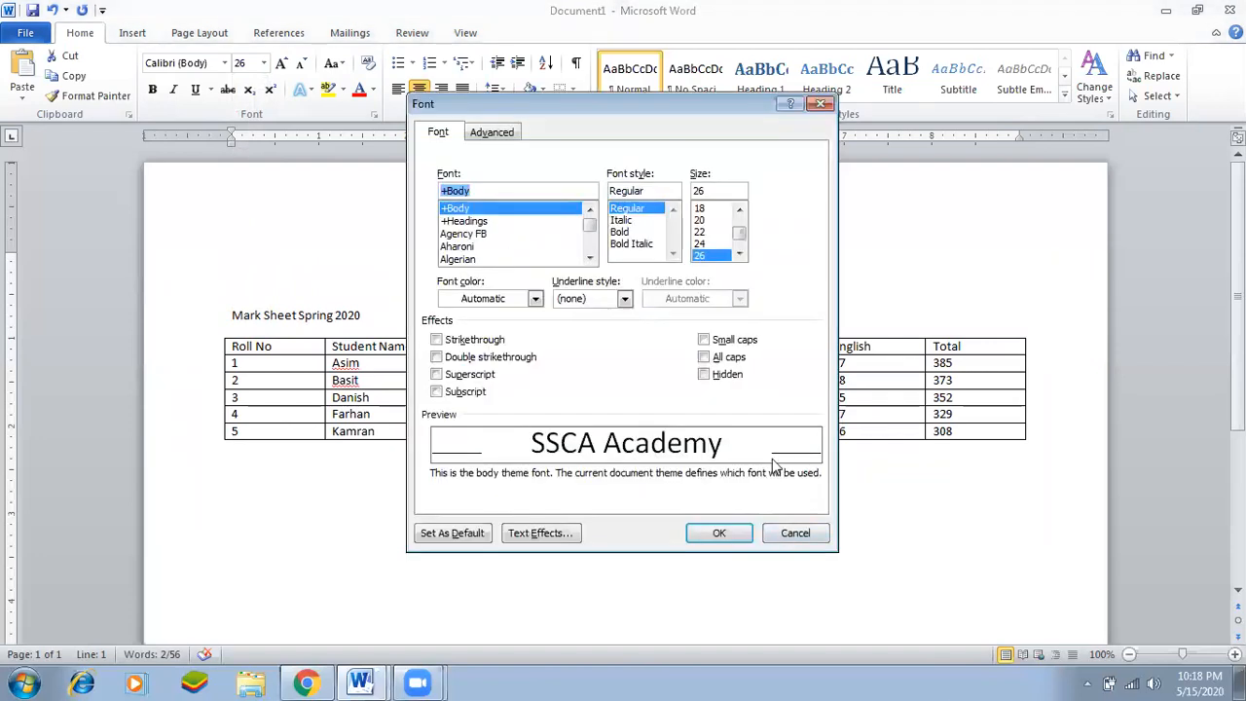
{"action": "left_click", "coordinate": [784, 539]}
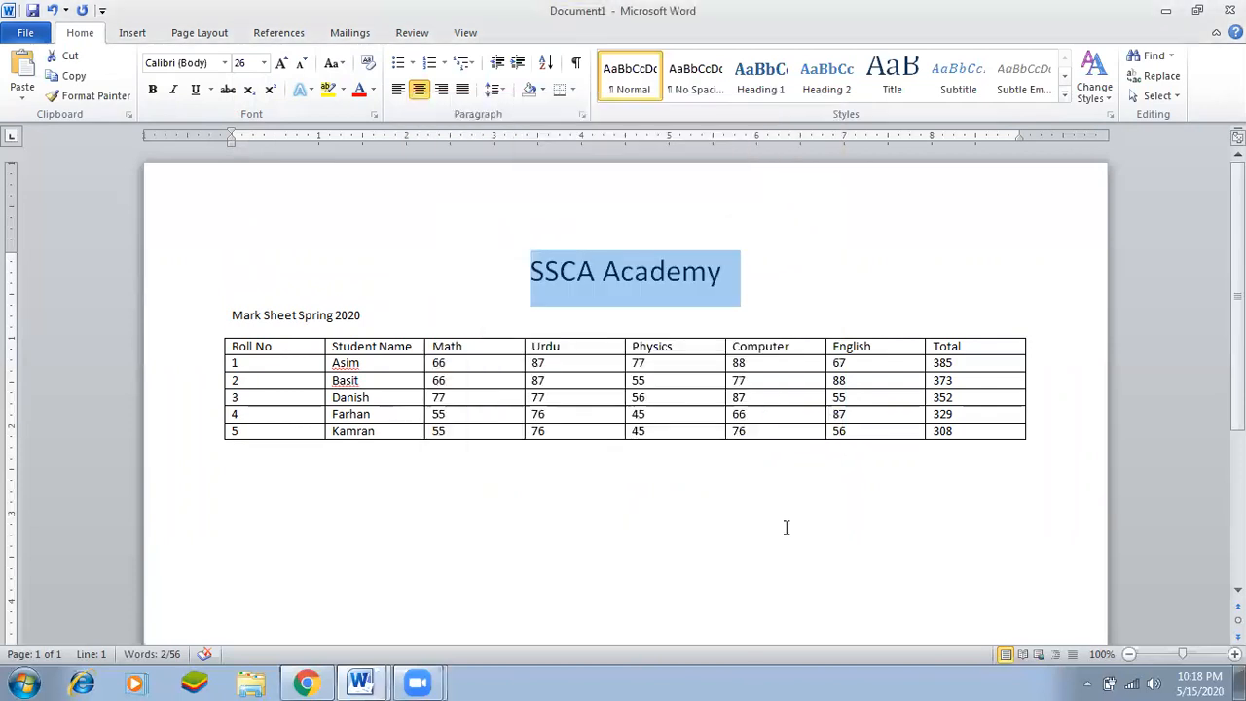
Change the SSCA Academy title's font to Times New Roman with the Bold style
{"action": "key", "text": "ctrl+d"}
{"action": "left_click", "coordinate": [492, 234]}
{"action": "mouse_move", "coordinate": [479, 253]}
{"action": "left_mouse_down"}
{"action": "mouse_move", "coordinate": [478, 223]}
{"action": "mouse_move", "coordinate": [480, 257]}
{"action": "mouse_move", "coordinate": [489, 239]}
{"action": "left_mouse_up"}
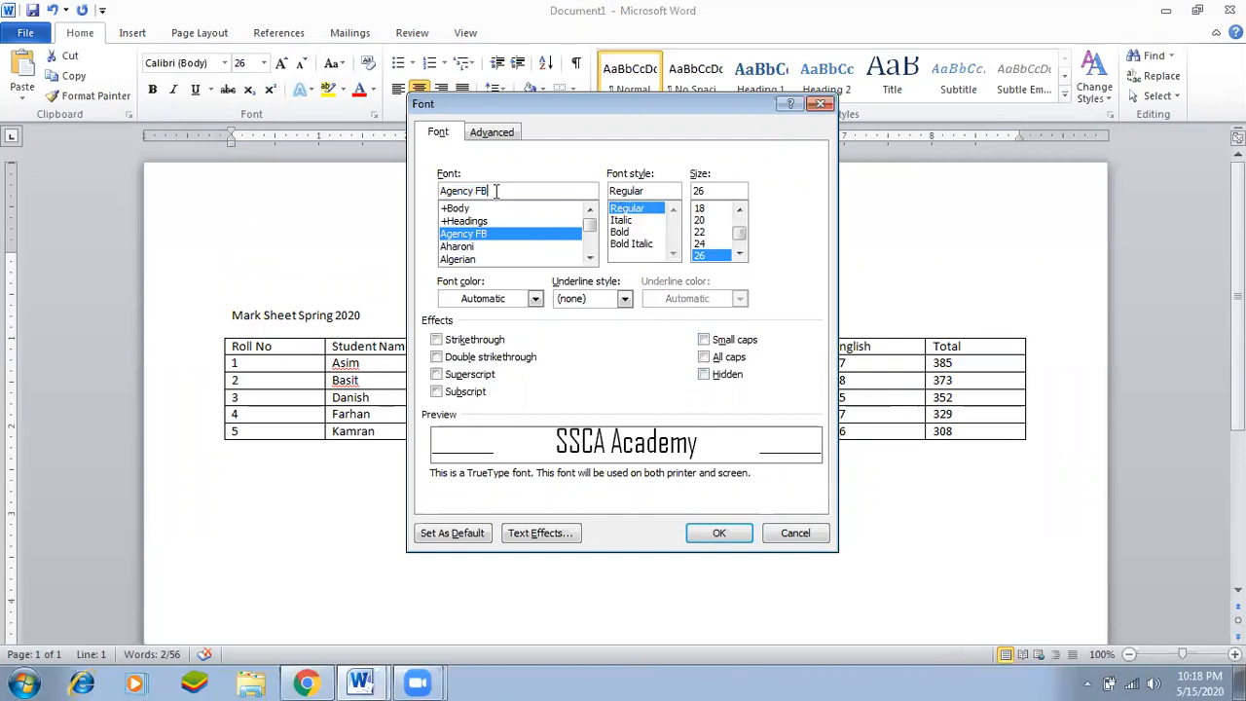
{"action": "type", "text": "Times New Roman"}
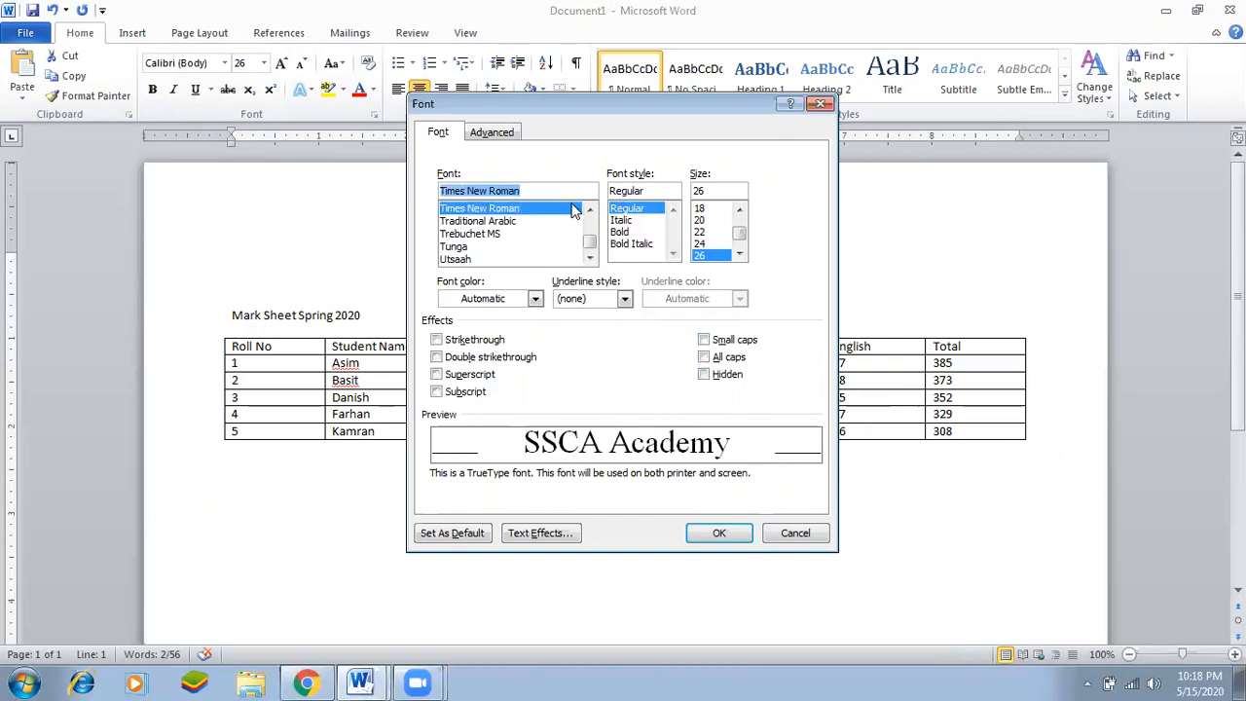
{"action": "left_click", "coordinate": [628, 232]}
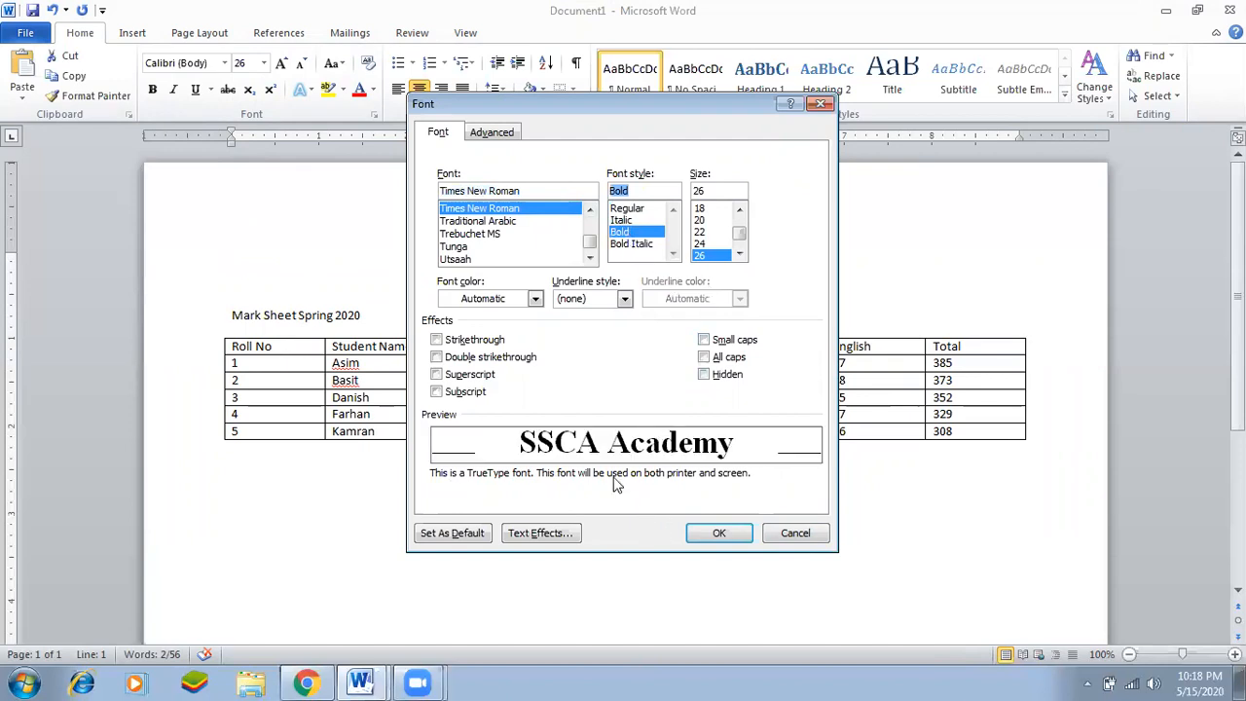
Color the SSCA Academy title red, give it a solid underline and apply the font settings
{"action": "left_click", "coordinate": [535, 299]}
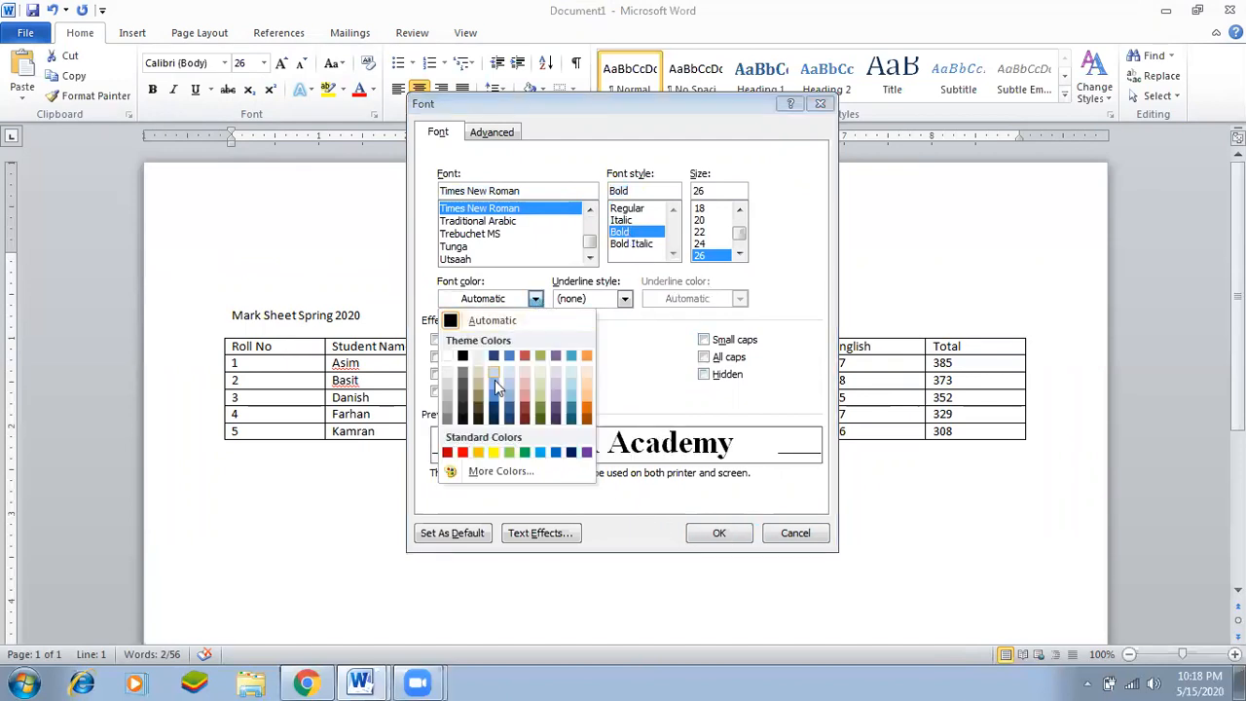
{"action": "left_click", "coordinate": [462, 453]}
{"action": "left_click", "coordinate": [624, 298]}
{"action": "left_click", "coordinate": [624, 299]}
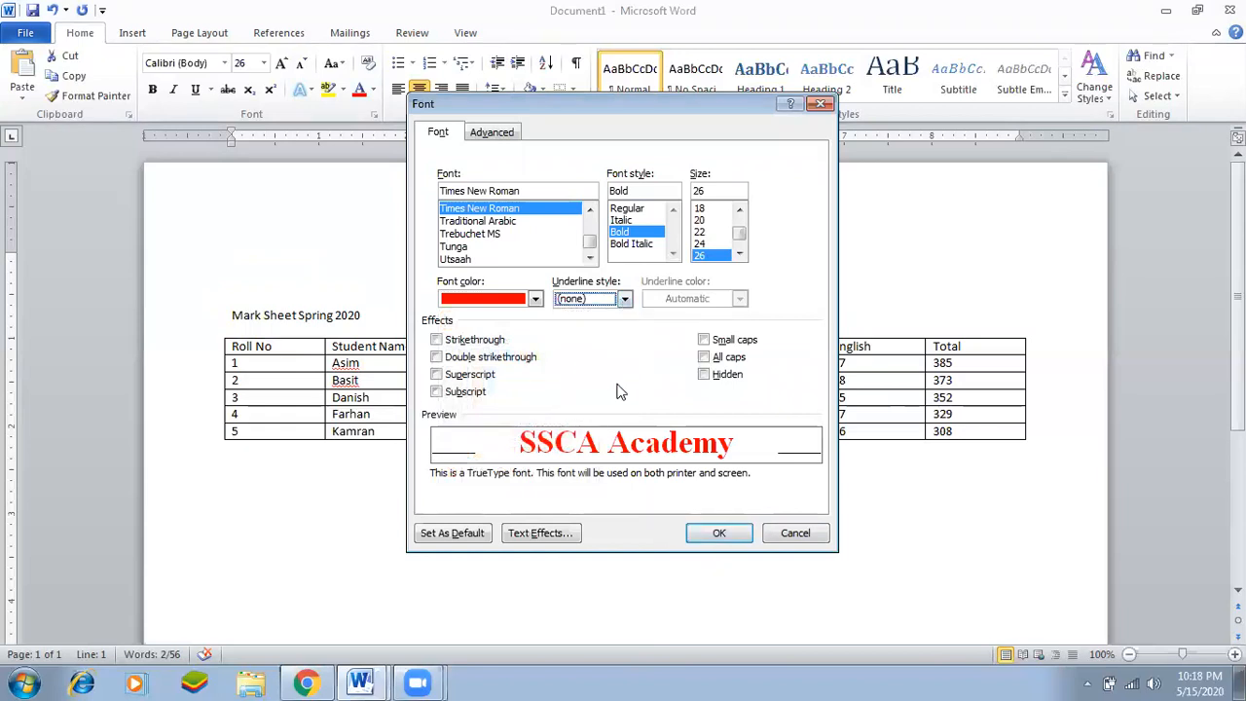
{"action": "left_click", "coordinate": [623, 299]}
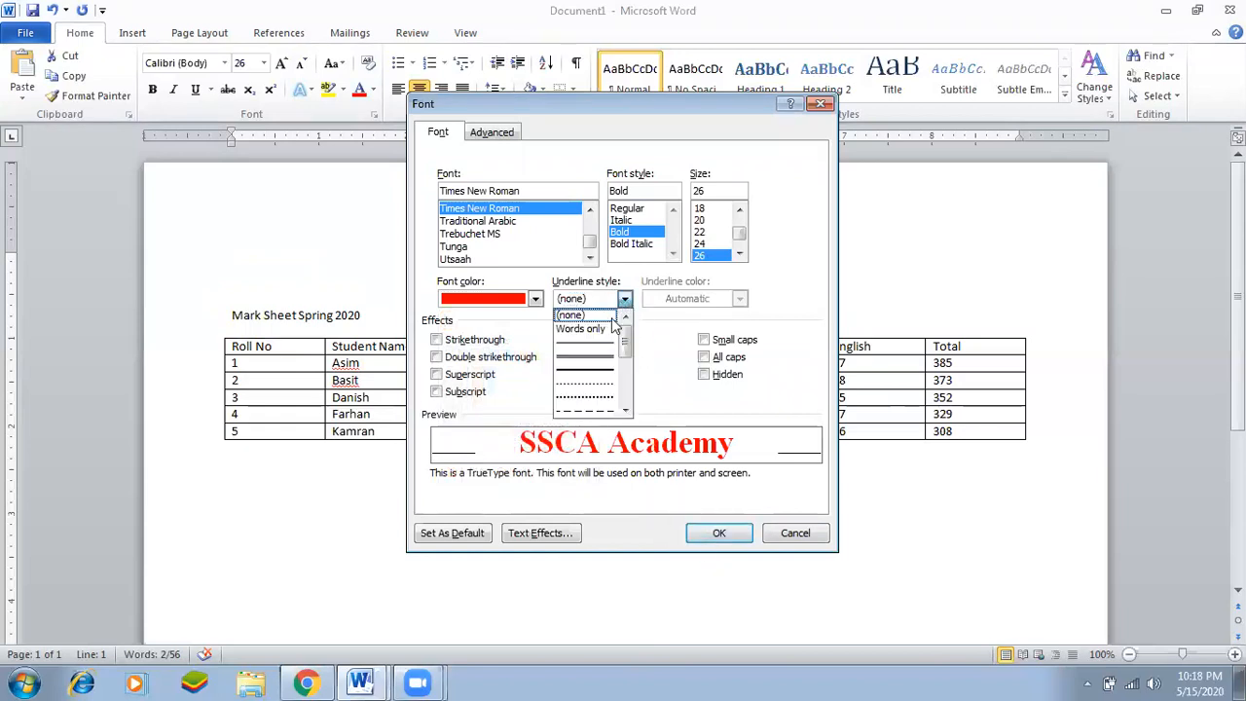
{"action": "left_click", "coordinate": [587, 382]}
{"action": "left_click", "coordinate": [725, 535]}
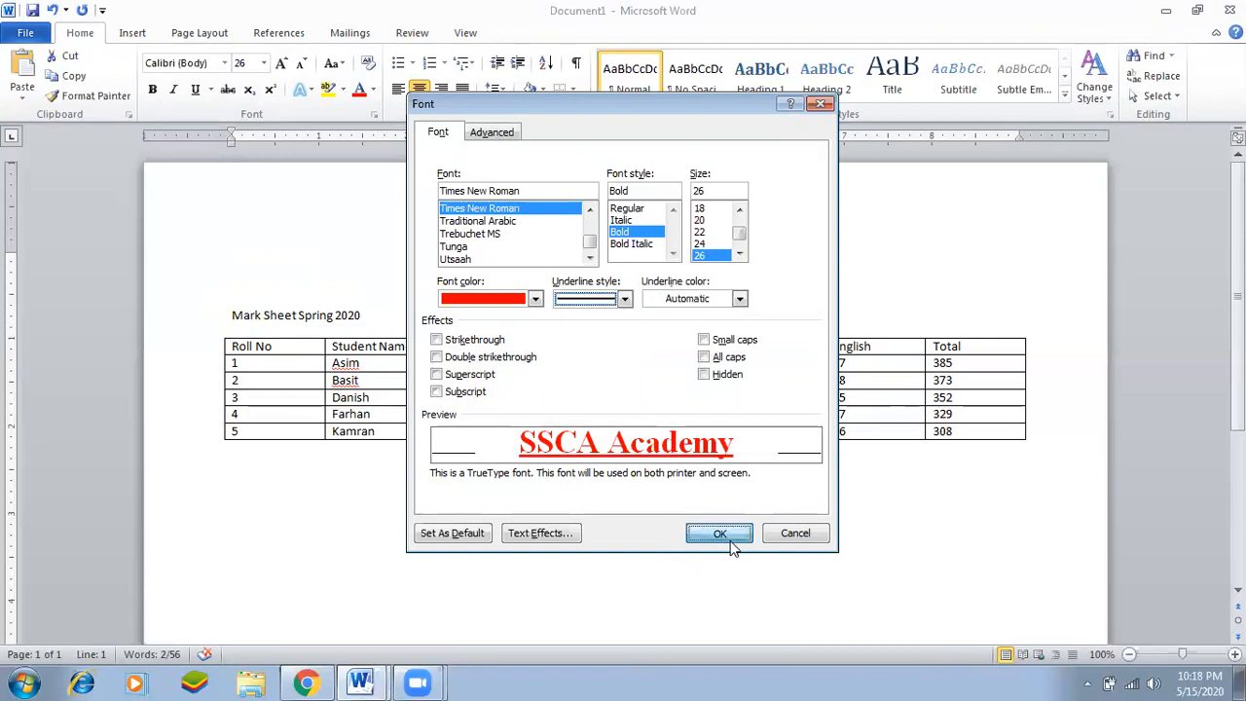
{"action": "left_click", "coordinate": [731, 548]}
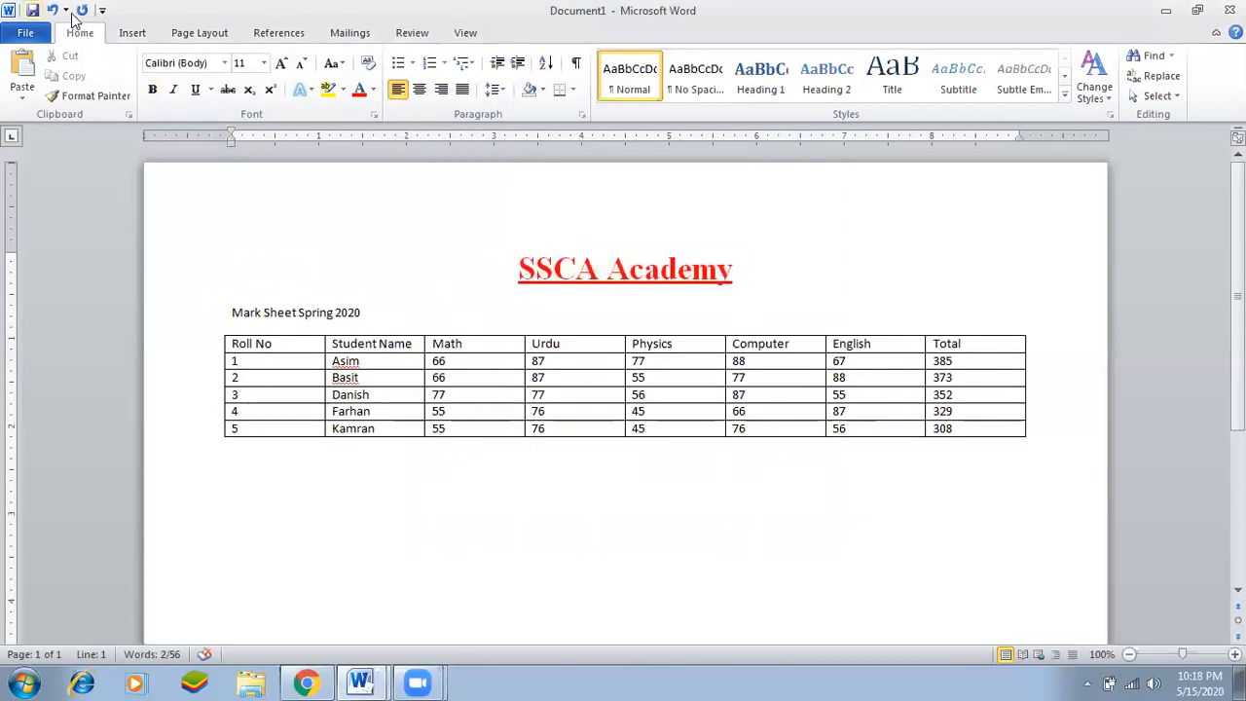
Center the Mark Sheet Spring 2020 line and format it as 24-point, bold and underlined
{"action": "left_click", "coordinate": [193, 319]}
{"action": "left_click", "coordinate": [418, 93]}
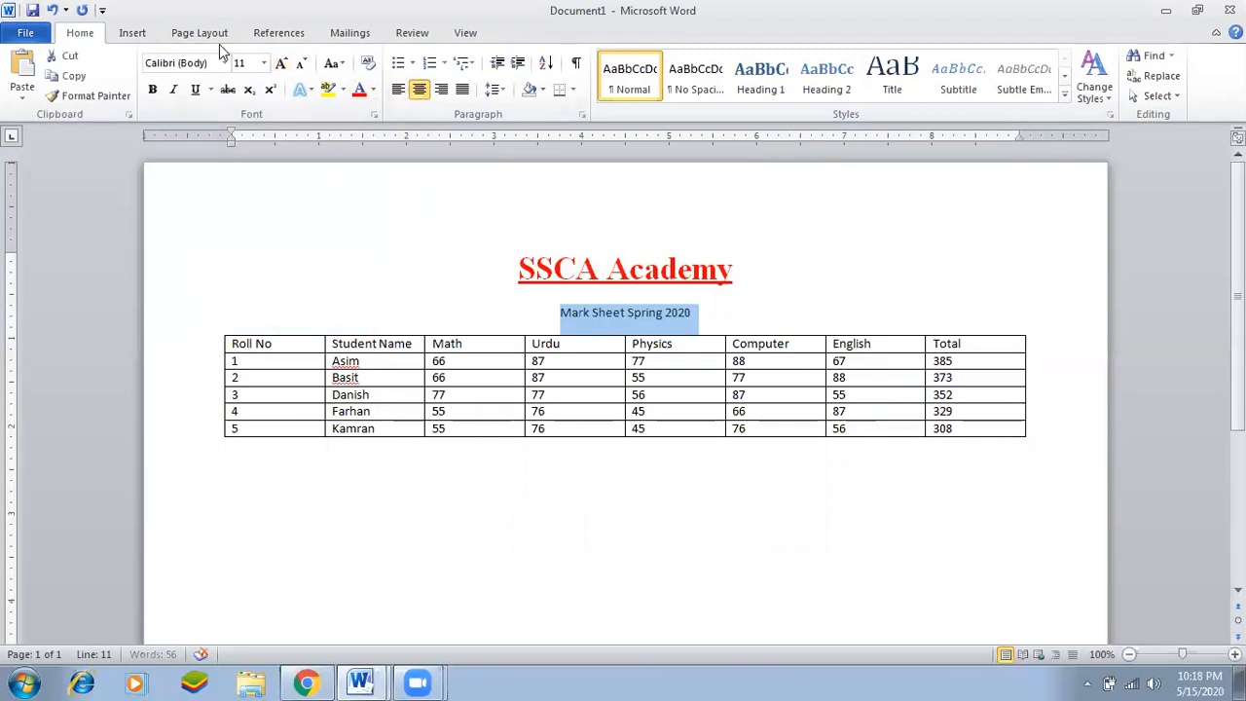
{"action": "left_click", "coordinate": [263, 63]}
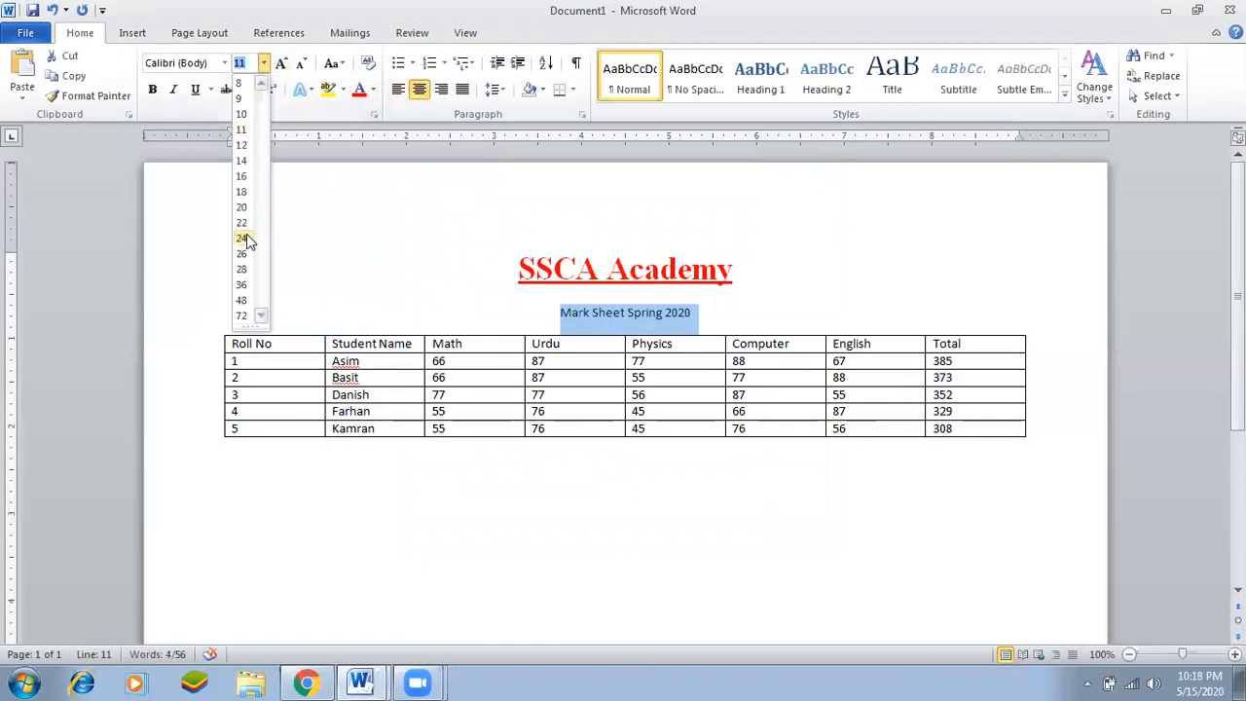
{"action": "left_click", "coordinate": [249, 237]}
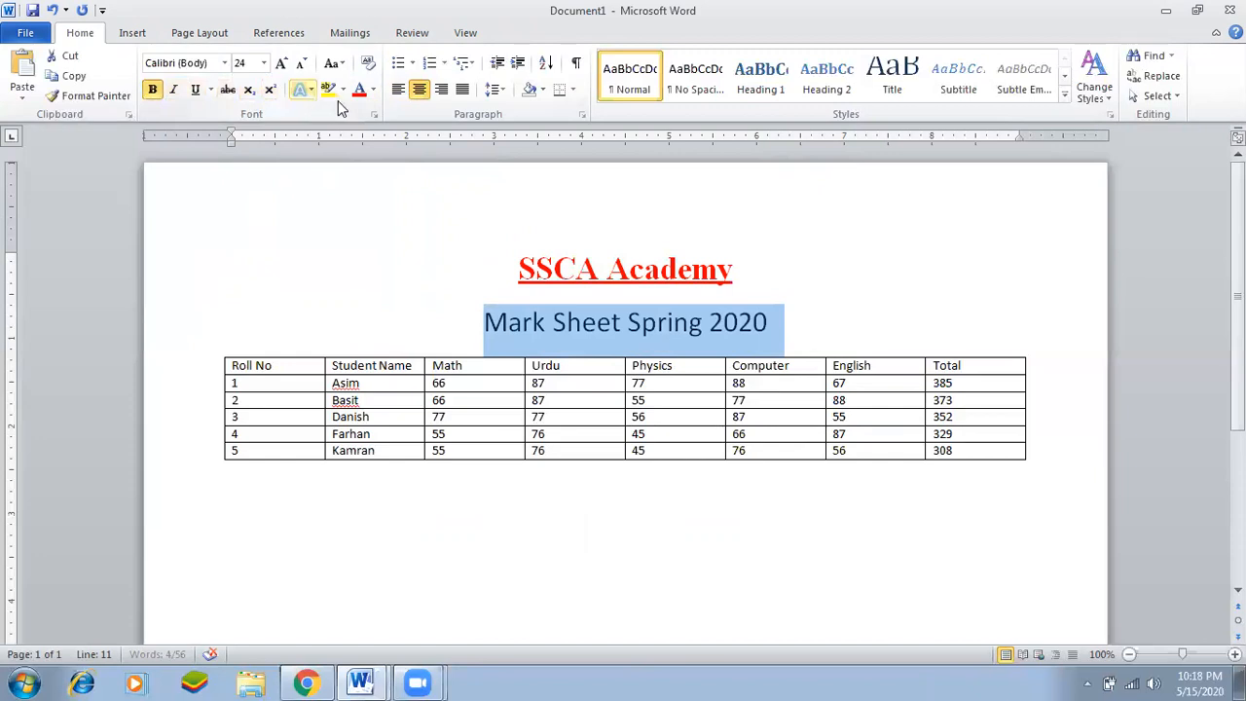
{"action": "key", "text": "ctrl+b"}
{"action": "left_click", "coordinate": [195, 97]}
{"action": "left_click", "coordinate": [559, 292]}
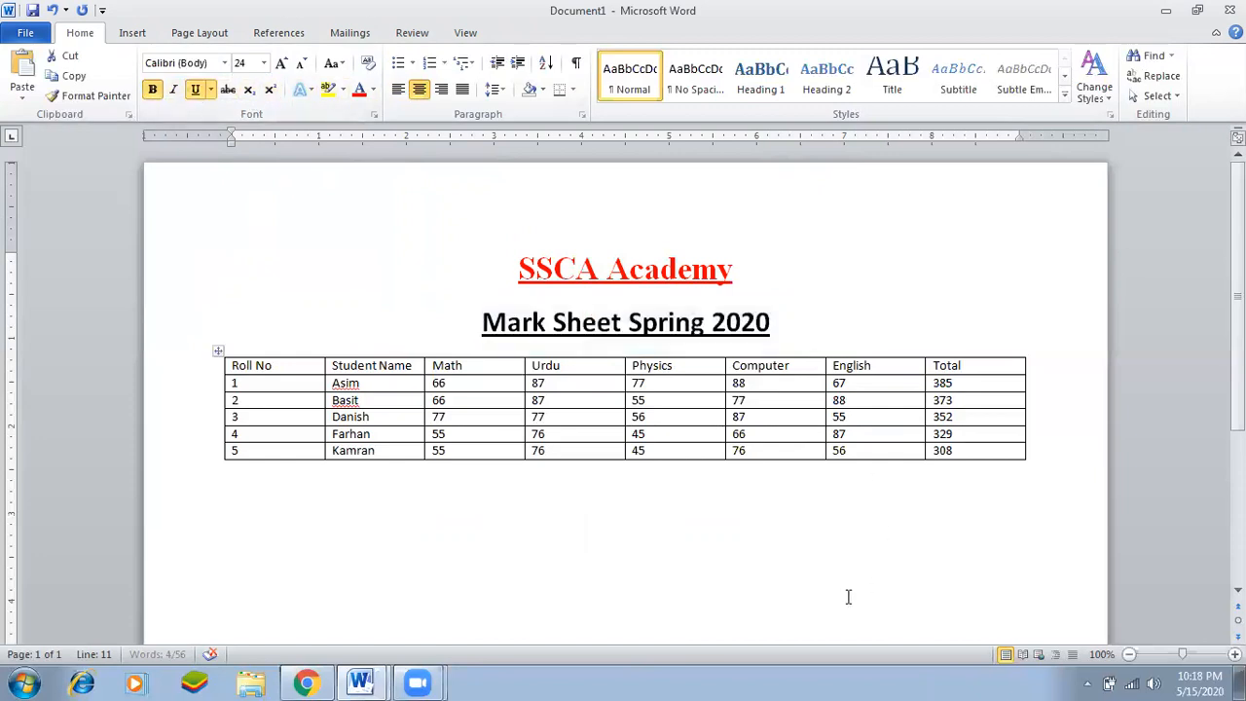
Insert the clip art of a woman working at a computer in front of the SSCA Academy title
{"action": "left_click", "coordinate": [554, 240]}
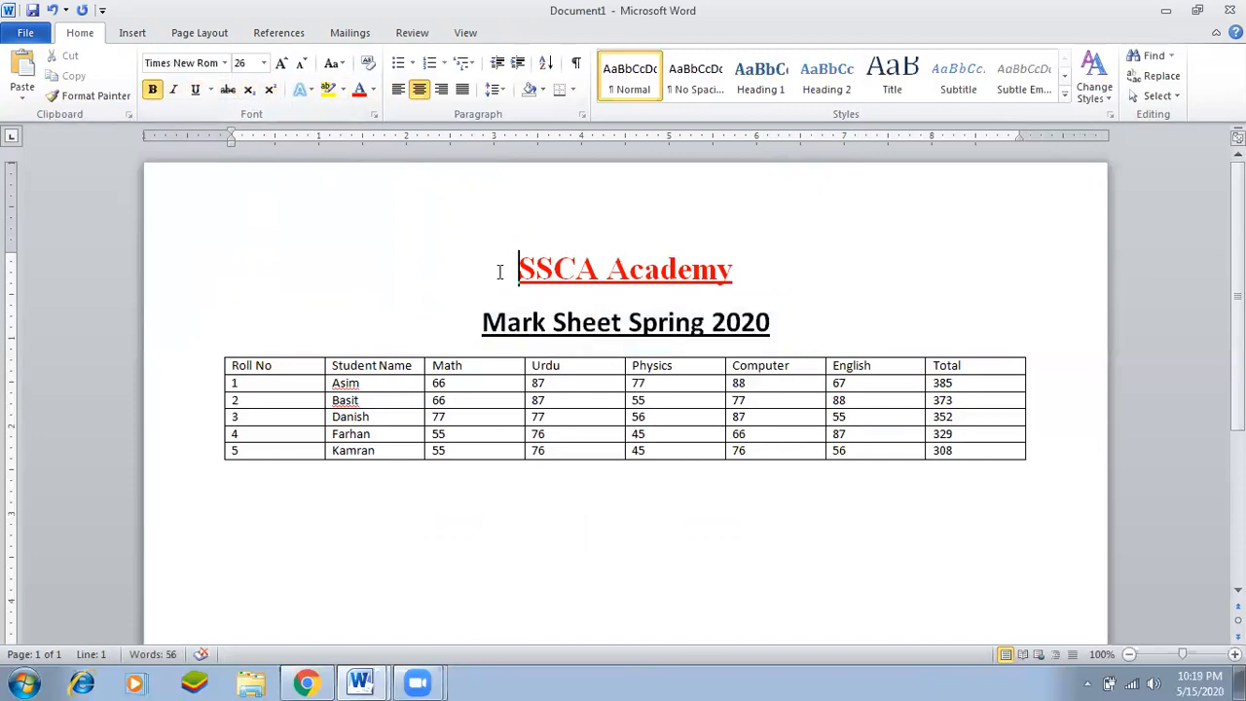
{"action": "left_click", "coordinate": [132, 32]}
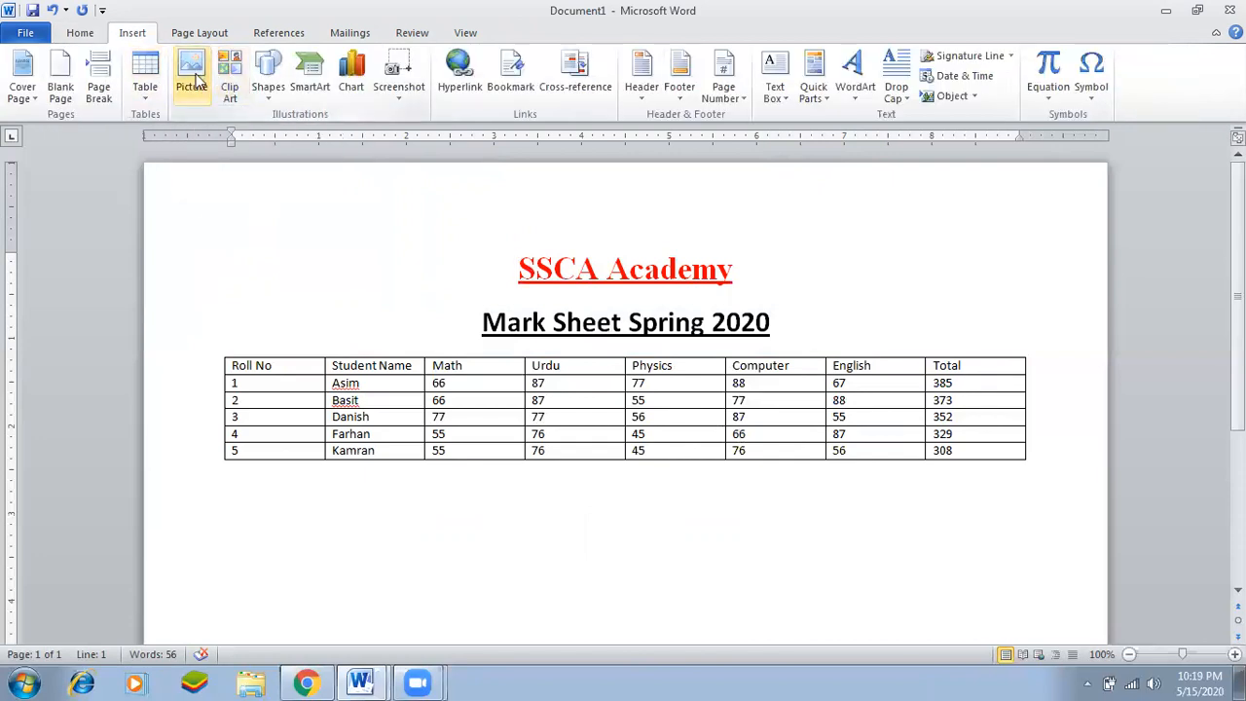
{"action": "left_click", "coordinate": [191, 77]}
{"action": "left_click", "coordinate": [949, 161]}
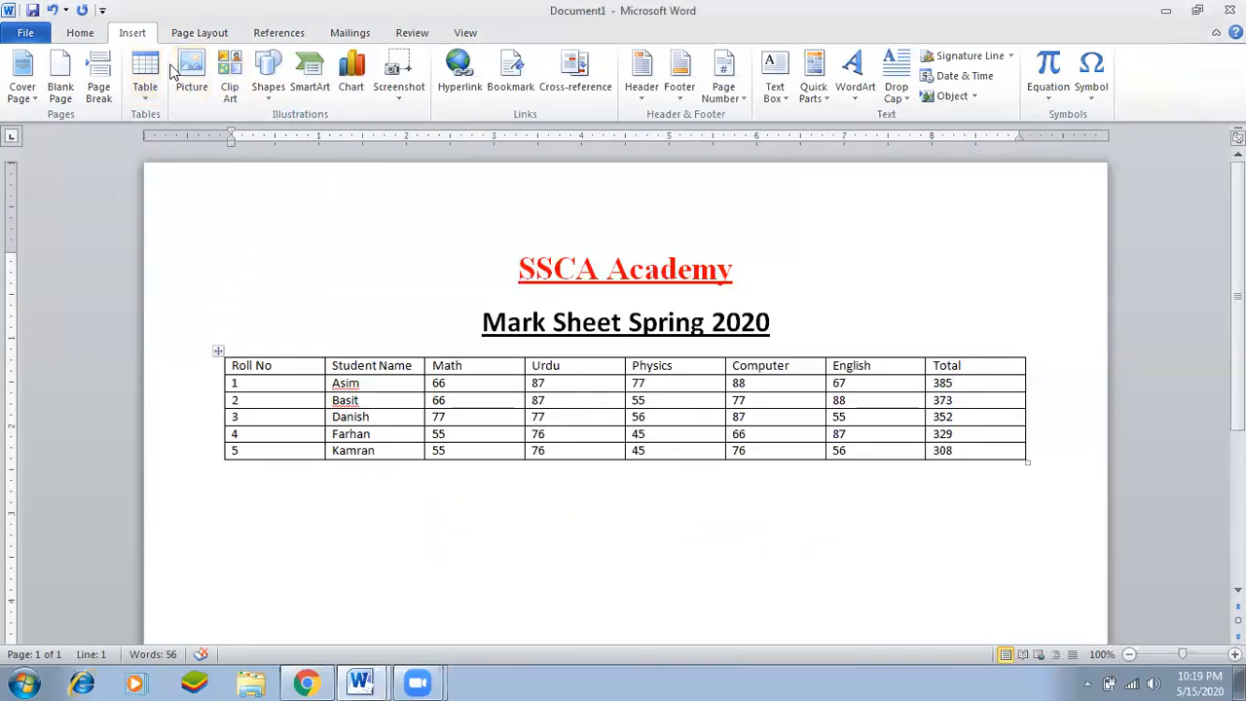
{"action": "left_click", "coordinate": [230, 77]}
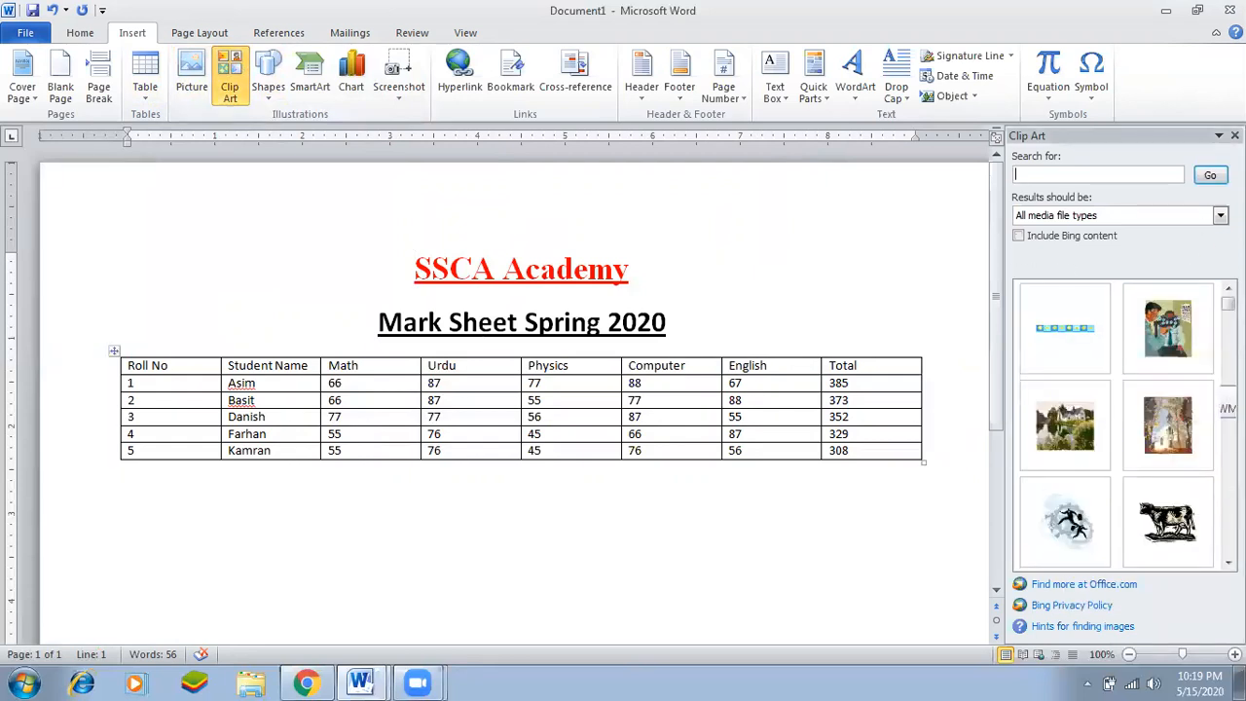
{"action": "left_click", "coordinate": [1228, 563]}
{"action": "left_click", "coordinate": [1229, 563]}
{"action": "left_click", "coordinate": [1229, 563]}
{"action": "left_click", "coordinate": [1229, 563]}
{"action": "left_click", "coordinate": [1228, 562]}
{"action": "left_click", "coordinate": [1228, 562]}
{"action": "left_click", "coordinate": [1228, 563]}
{"action": "left_click", "coordinate": [1163, 425]}
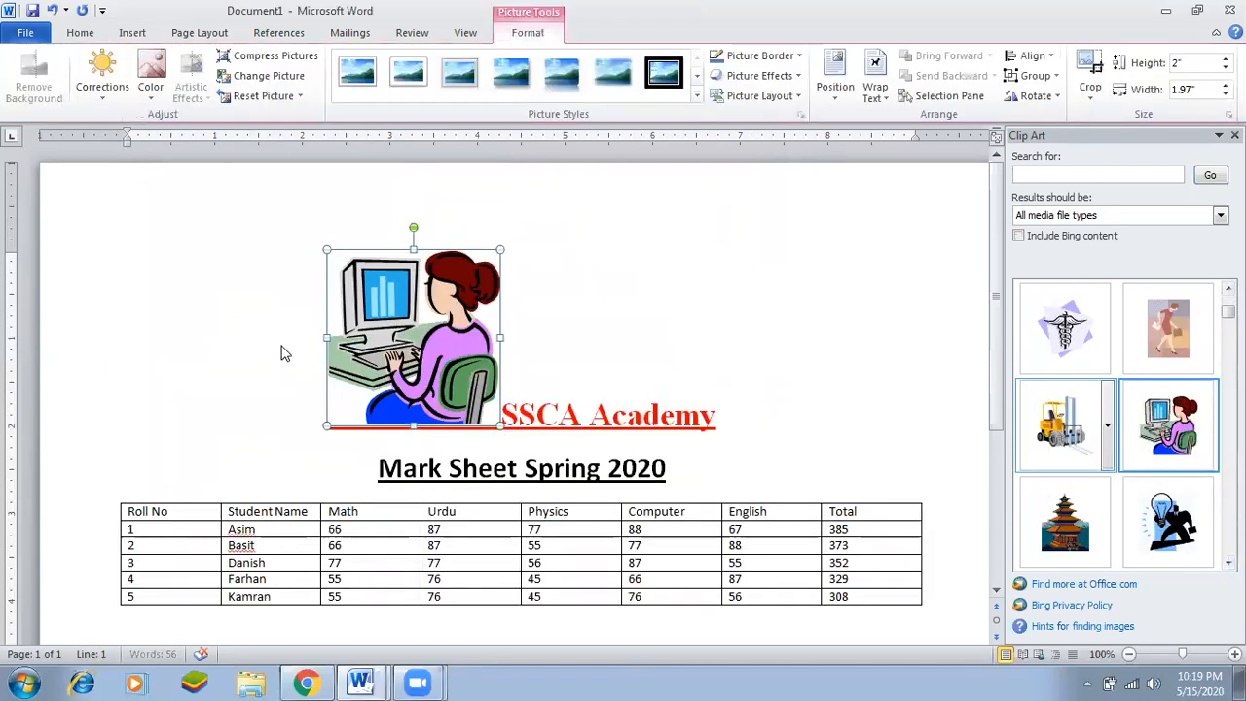
{"action": "left_click", "coordinate": [1234, 135]}
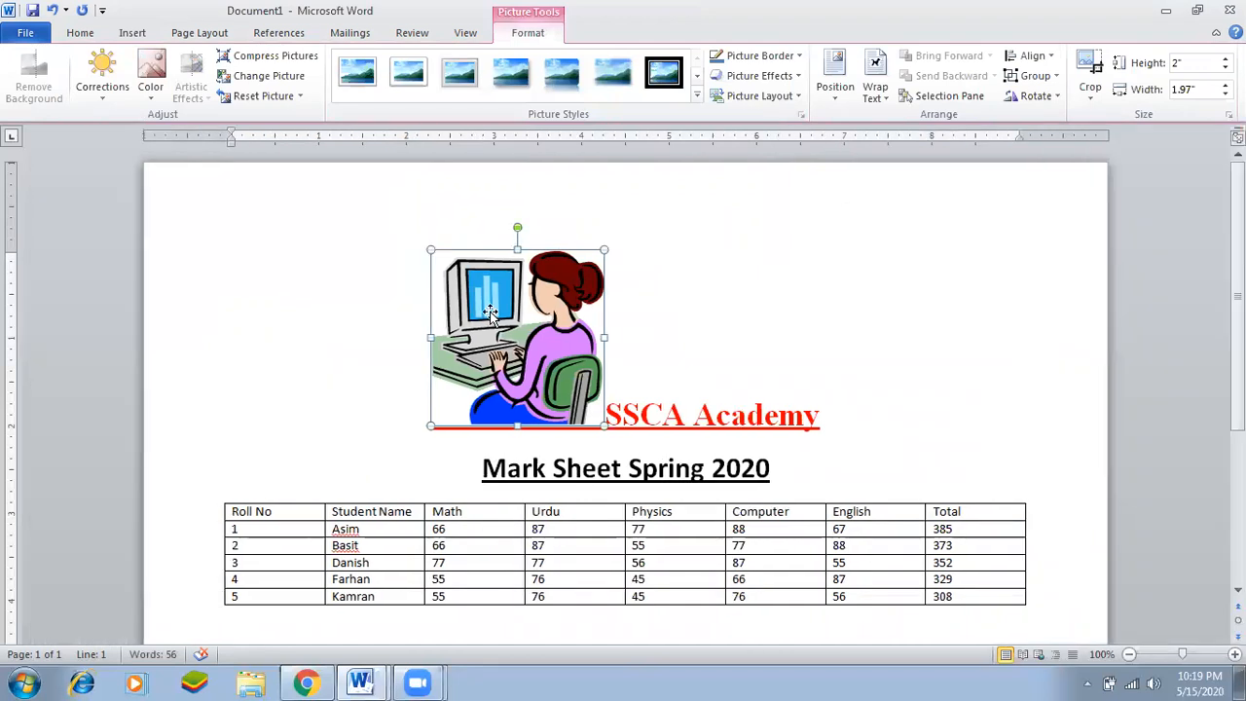
Set the clip art's wrapping to In Front of Text, shrink it to about 0.72" by 0.71" and place it above the academy title
{"action": "left_click", "coordinate": [876, 98]}
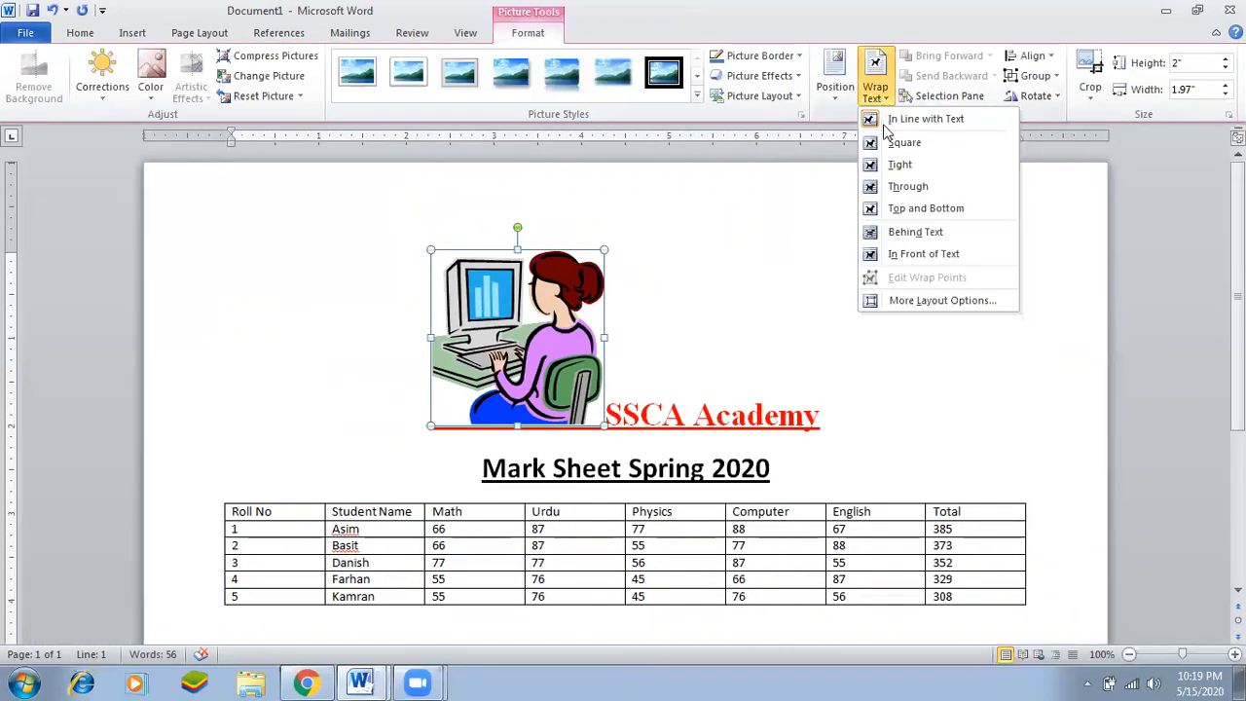
{"action": "left_click", "coordinate": [922, 255]}
{"action": "left_click_drag", "start_coordinate": [601, 246], "coordinate": [633, 221]}
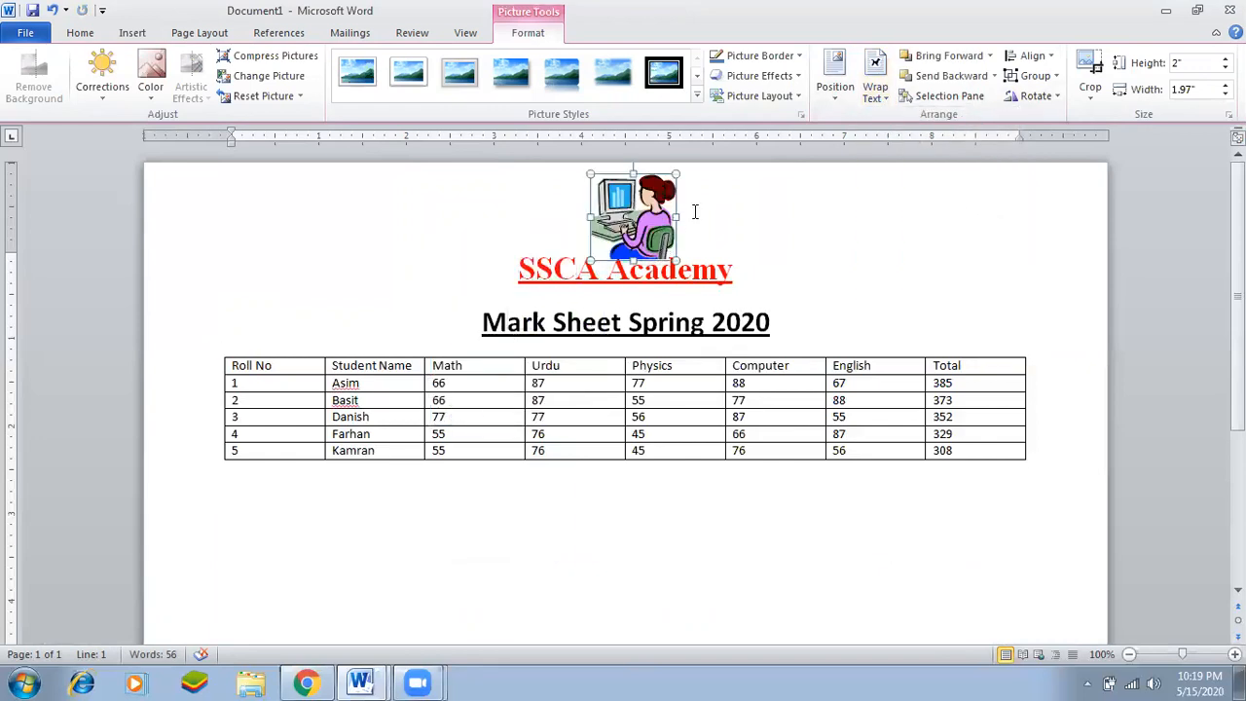
{"action": "left_click_drag", "start_coordinate": [675, 175], "coordinate": [653, 188]}
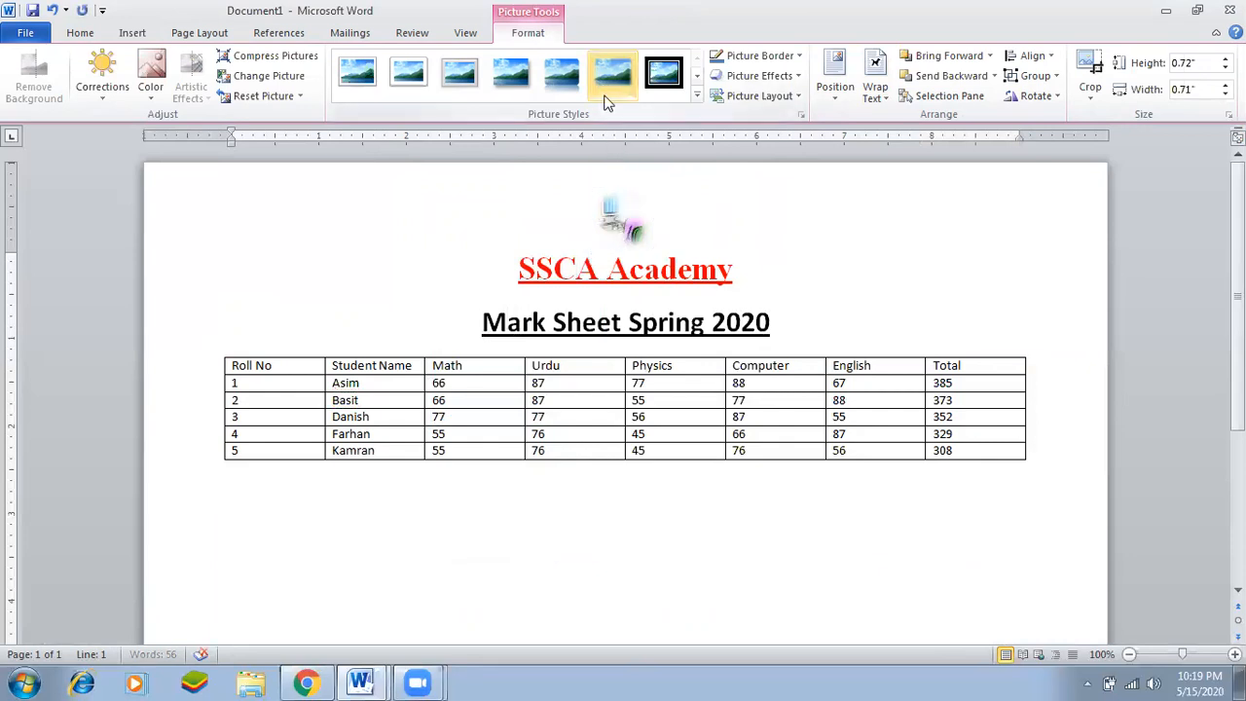
Apply the reflected picture style to the computer clip art above the title
{"action": "left_click", "coordinate": [688, 223]}
{"action": "left_click", "coordinate": [637, 214]}
{"action": "left_click", "coordinate": [716, 216]}
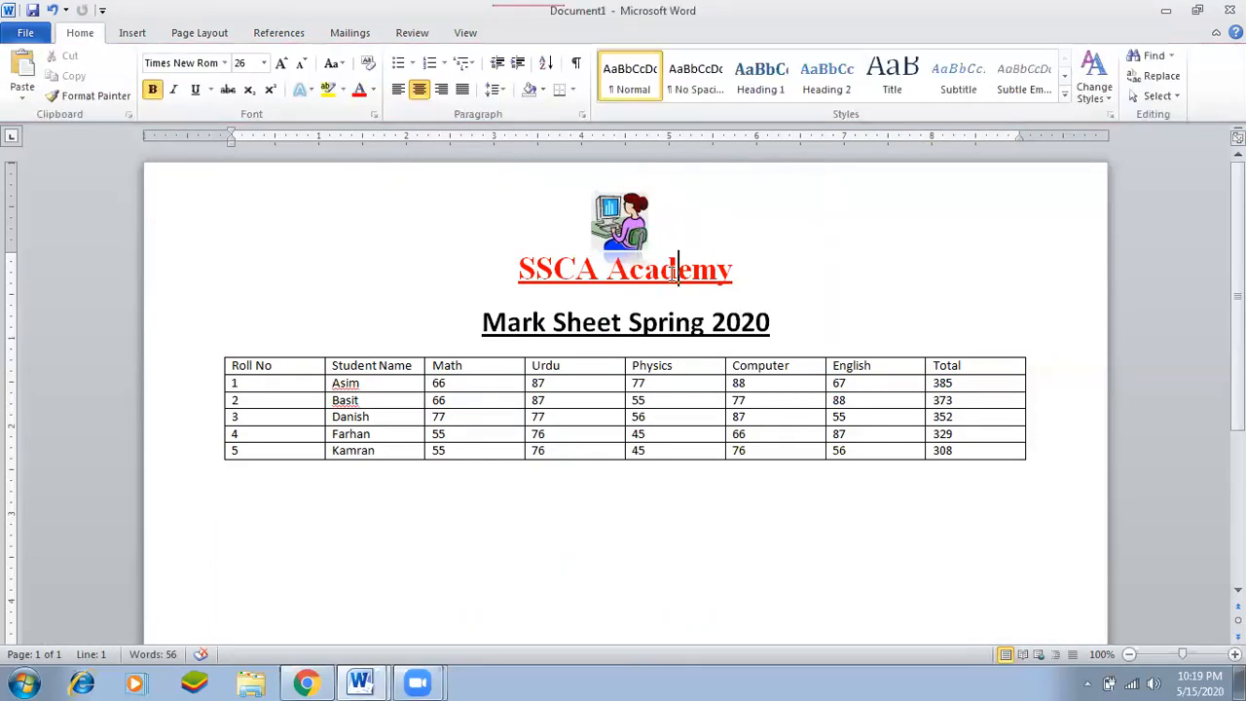
Center and bold the table's header row from Roll No to Total
{"action": "left_click", "coordinate": [412, 449]}
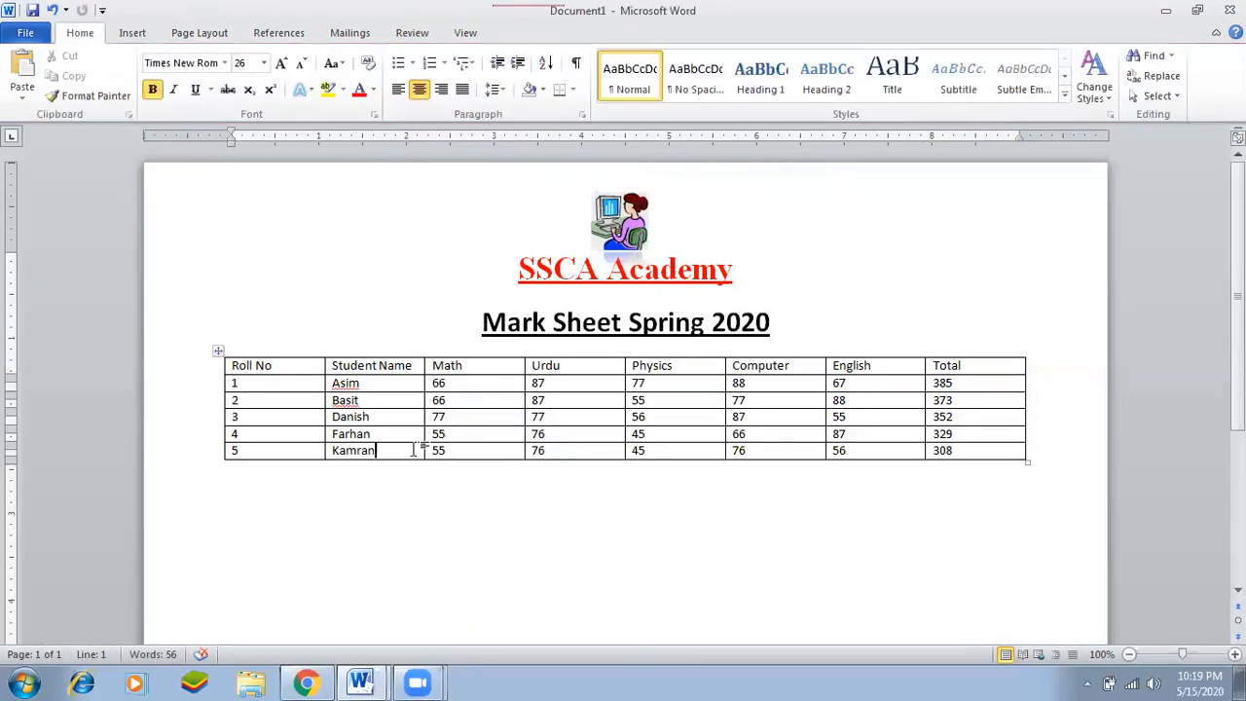
{"action": "left_click", "coordinate": [200, 369]}
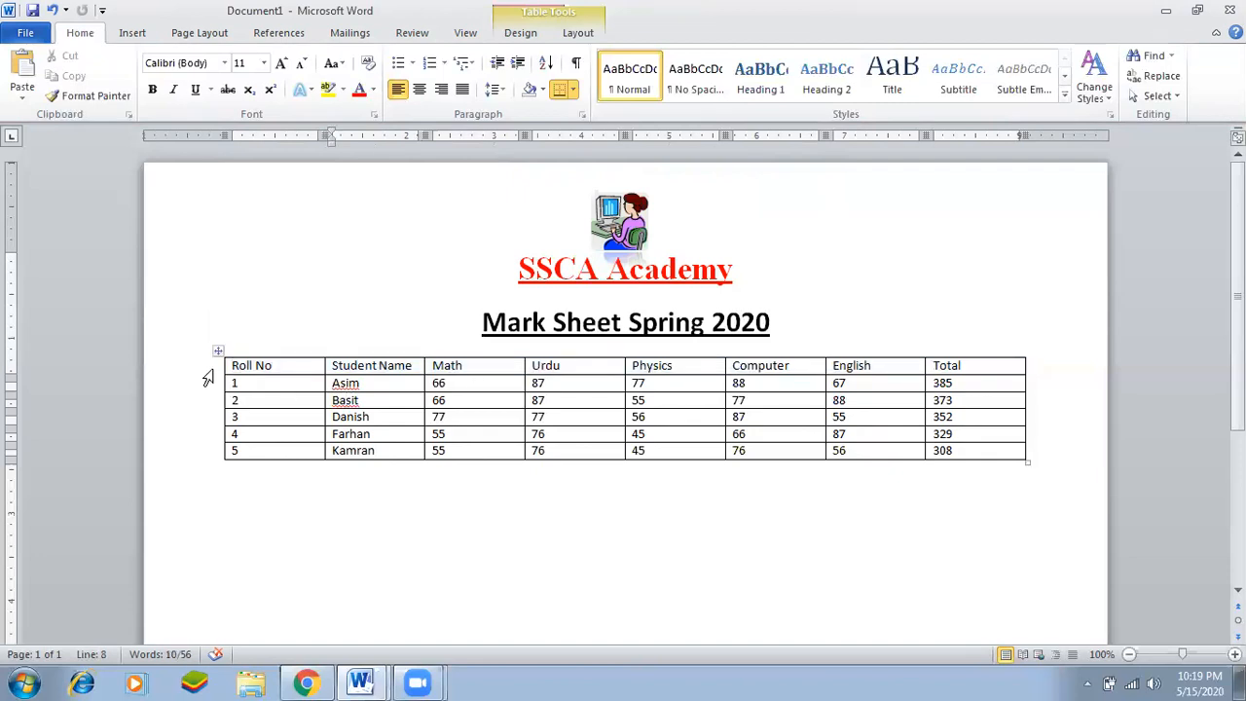
{"action": "left_click", "coordinate": [209, 373]}
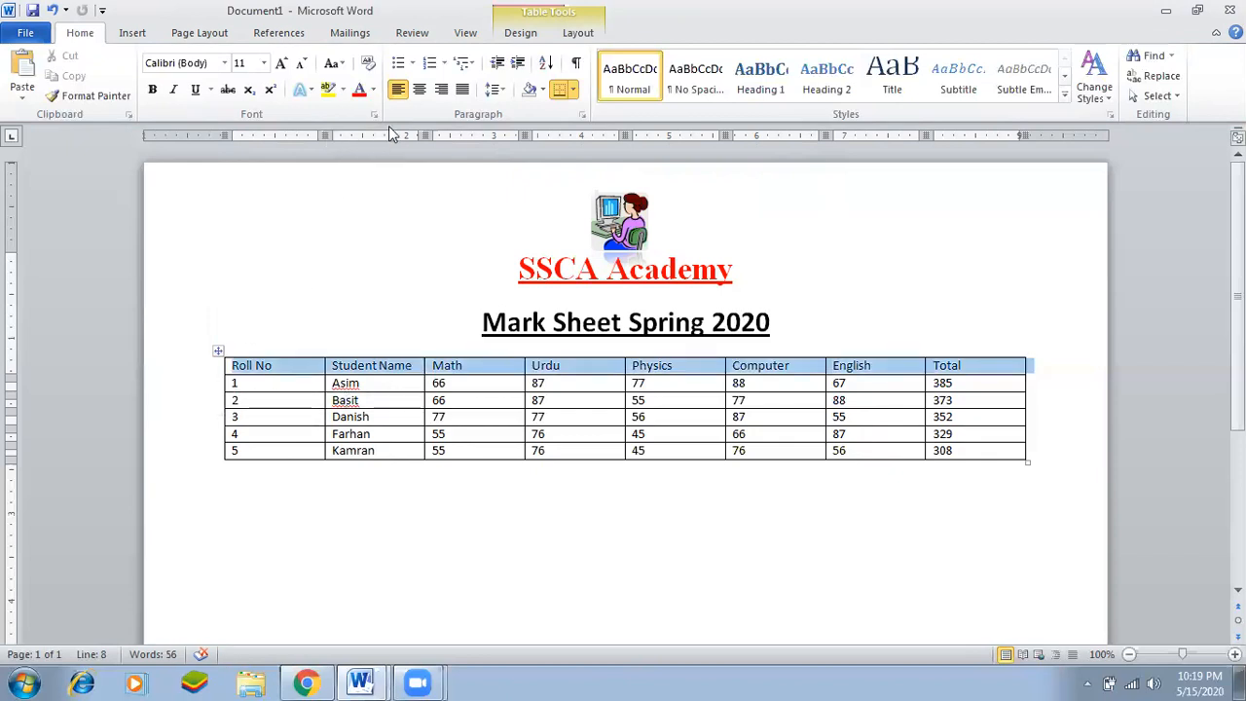
{"action": "left_click", "coordinate": [418, 88]}
{"action": "left_click", "coordinate": [153, 90]}
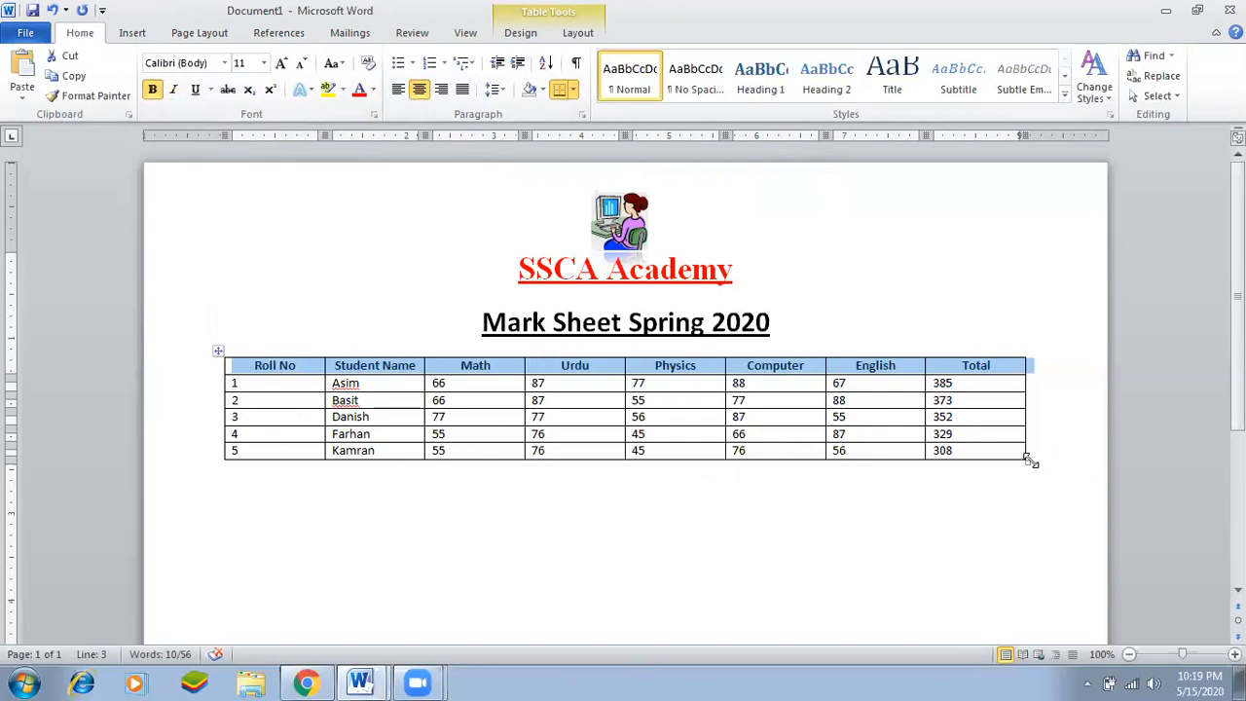
Enlarge the whole mark sheet table with taller rows and wider columns, and shift it left to center it under the titles
{"action": "left_click_drag", "start_coordinate": [1029, 464], "coordinate": [1067, 582]}
{"action": "left_click", "coordinate": [1051, 568]}
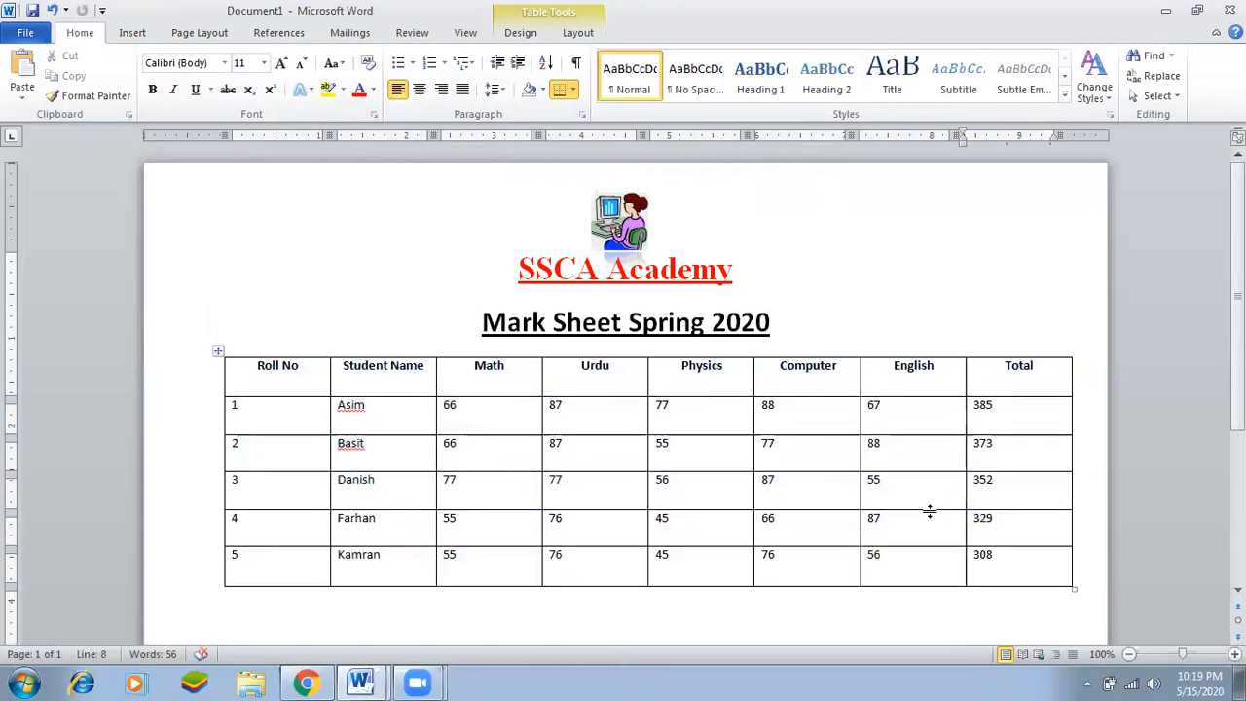
{"action": "left_click", "coordinate": [355, 389]}
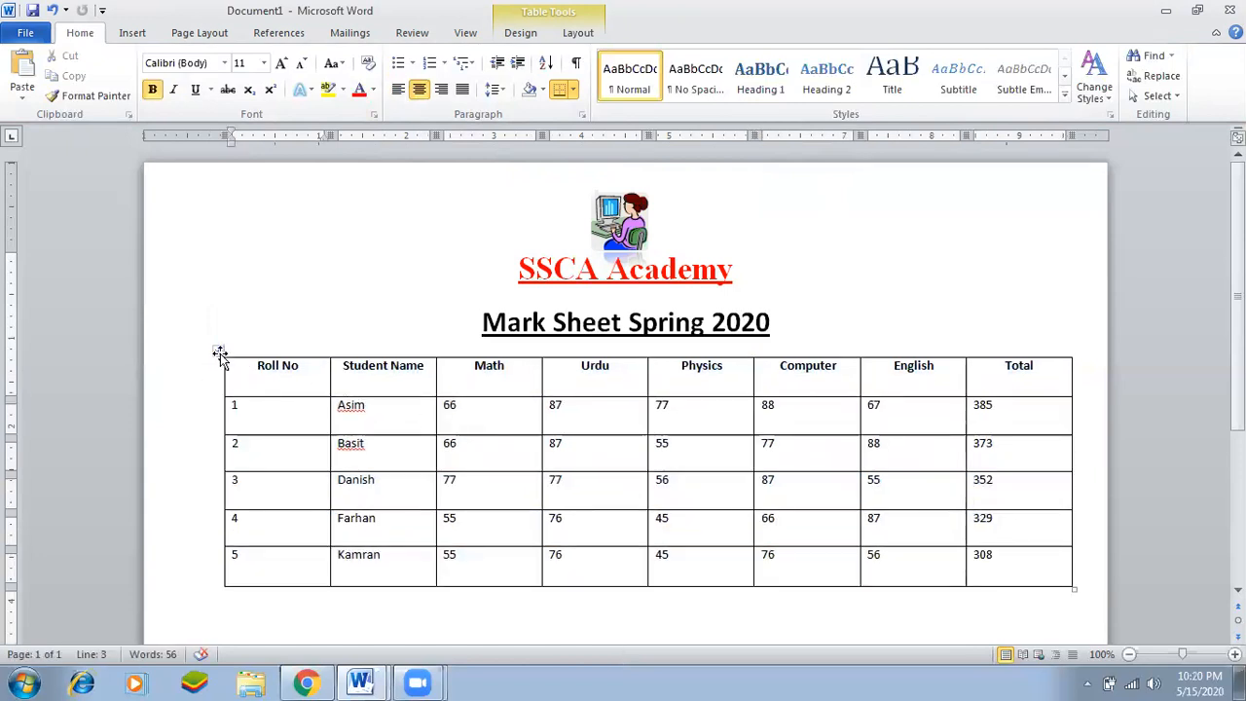
{"action": "left_click", "coordinate": [220, 355]}
{"action": "key", "text": "ctrl+e"}
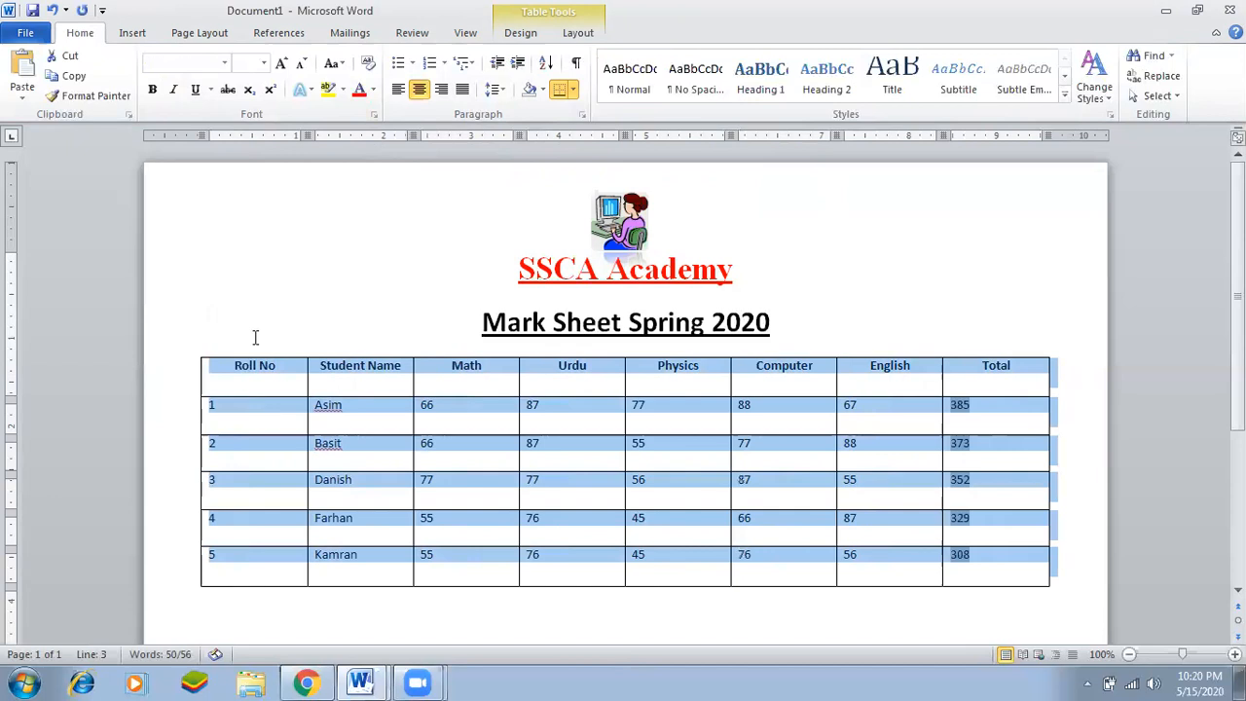
{"action": "left_click", "coordinate": [445, 390]}
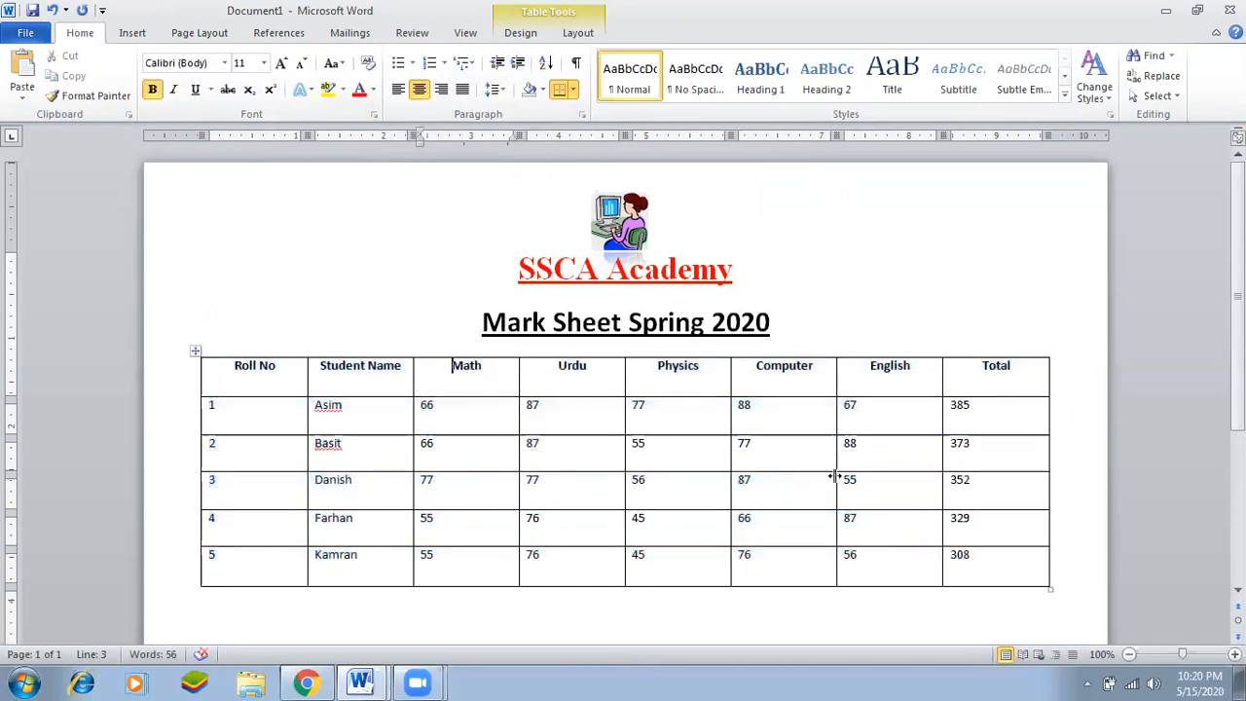
Increase the table header row's font size to 12
{"action": "left_click", "coordinate": [179, 384]}
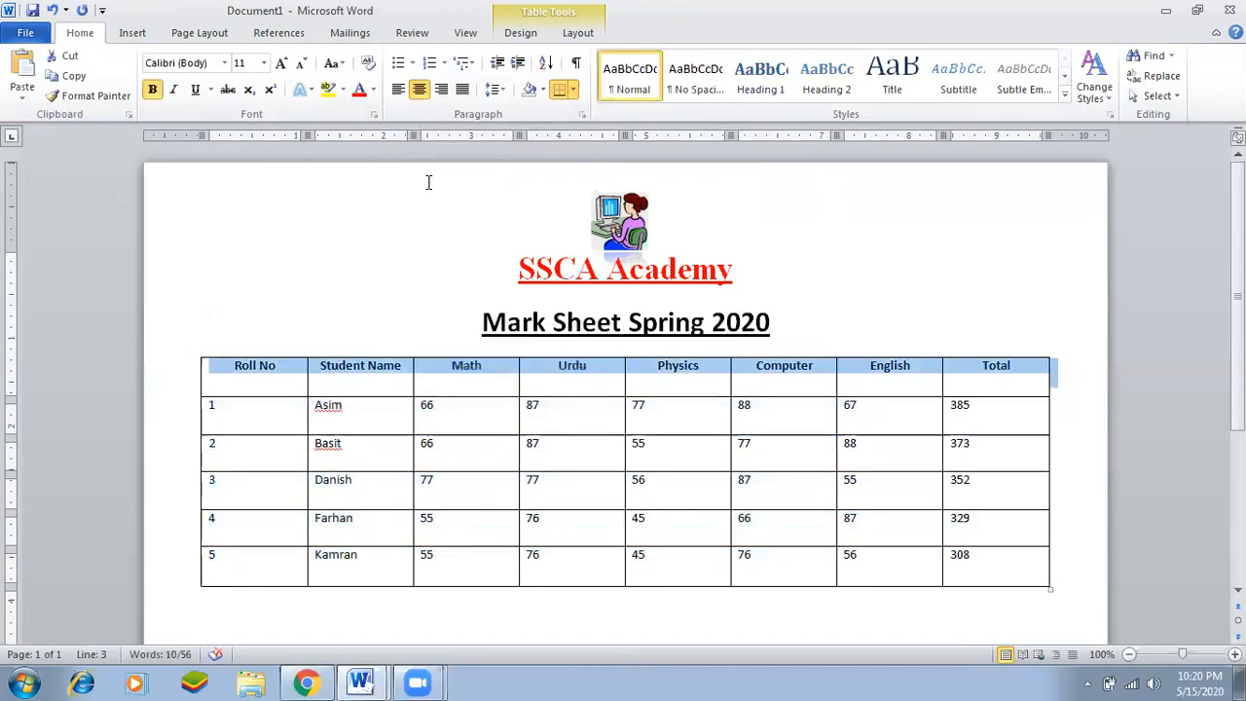
{"action": "left_click", "coordinate": [281, 62]}
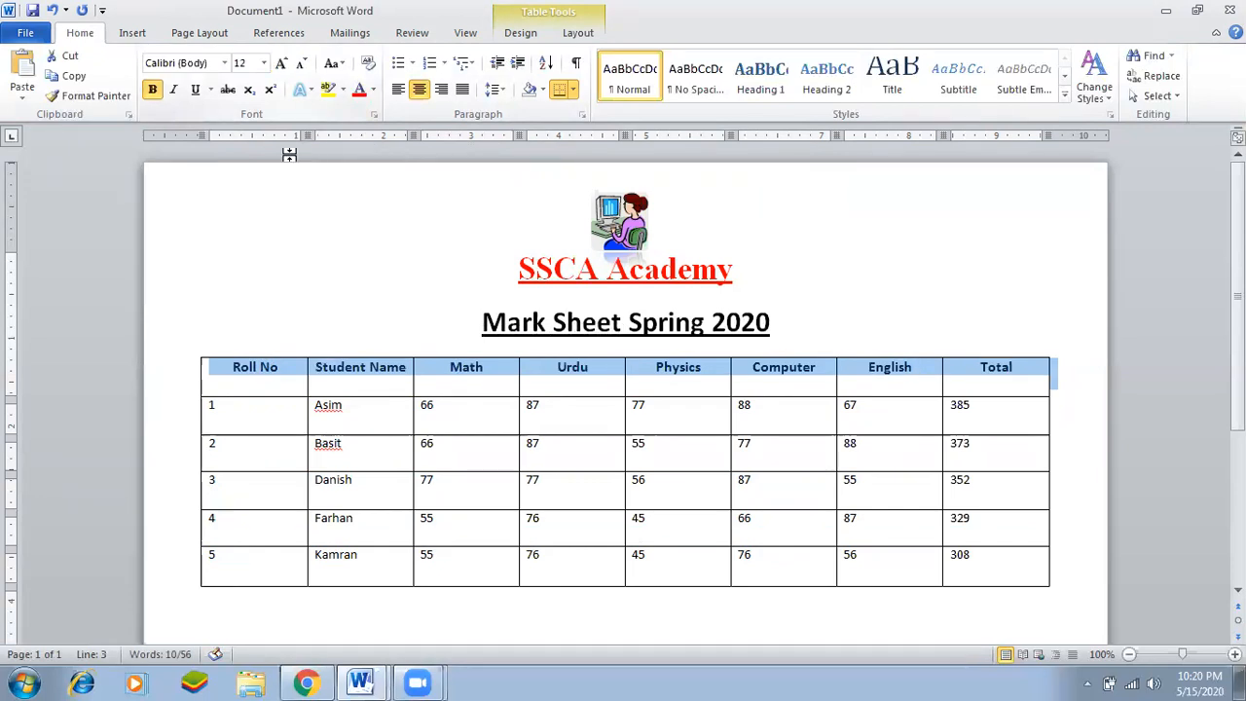
{"action": "left_click", "coordinate": [281, 62]}
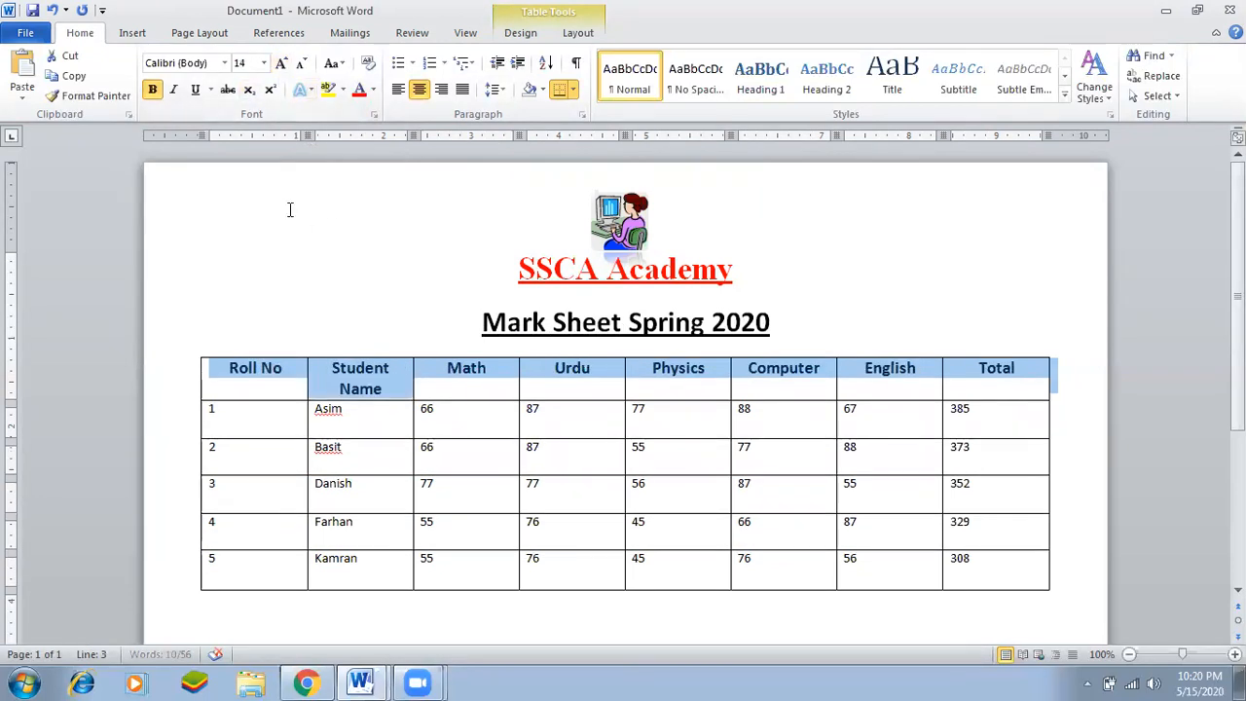
{"action": "left_click", "coordinate": [301, 62]}
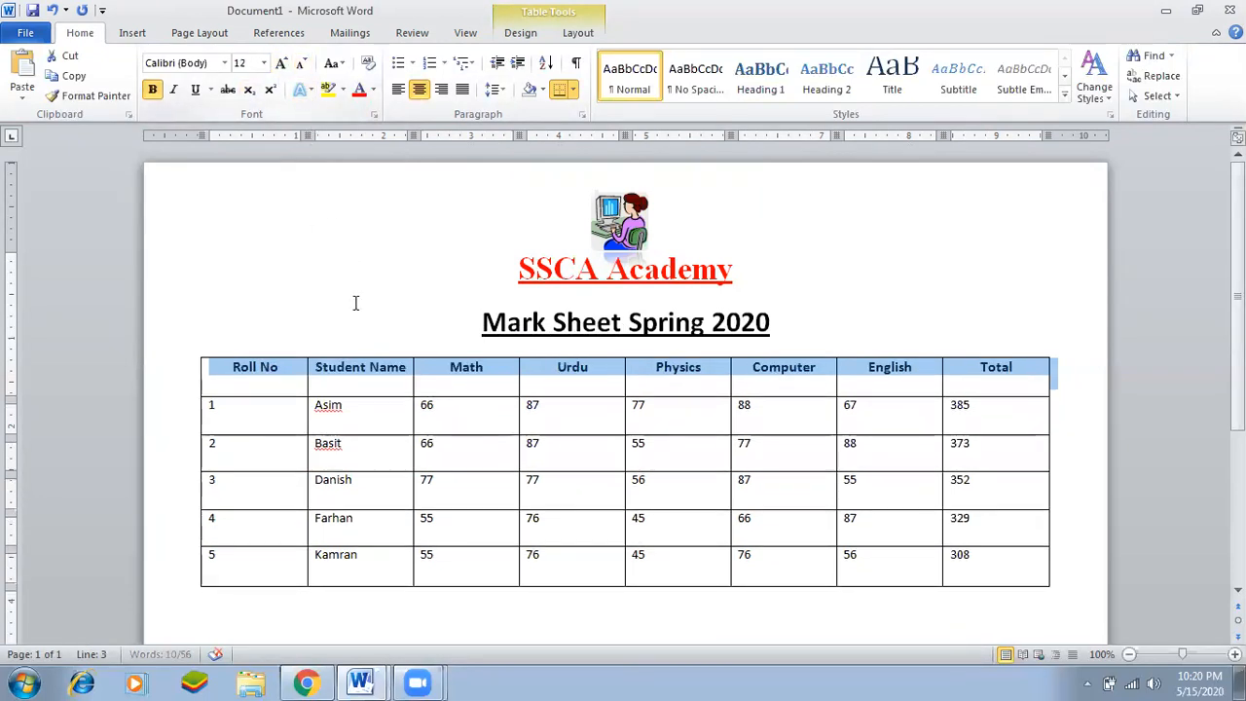
Fill the table's header row cells with black shading
{"action": "right_click", "coordinate": [403, 374]}
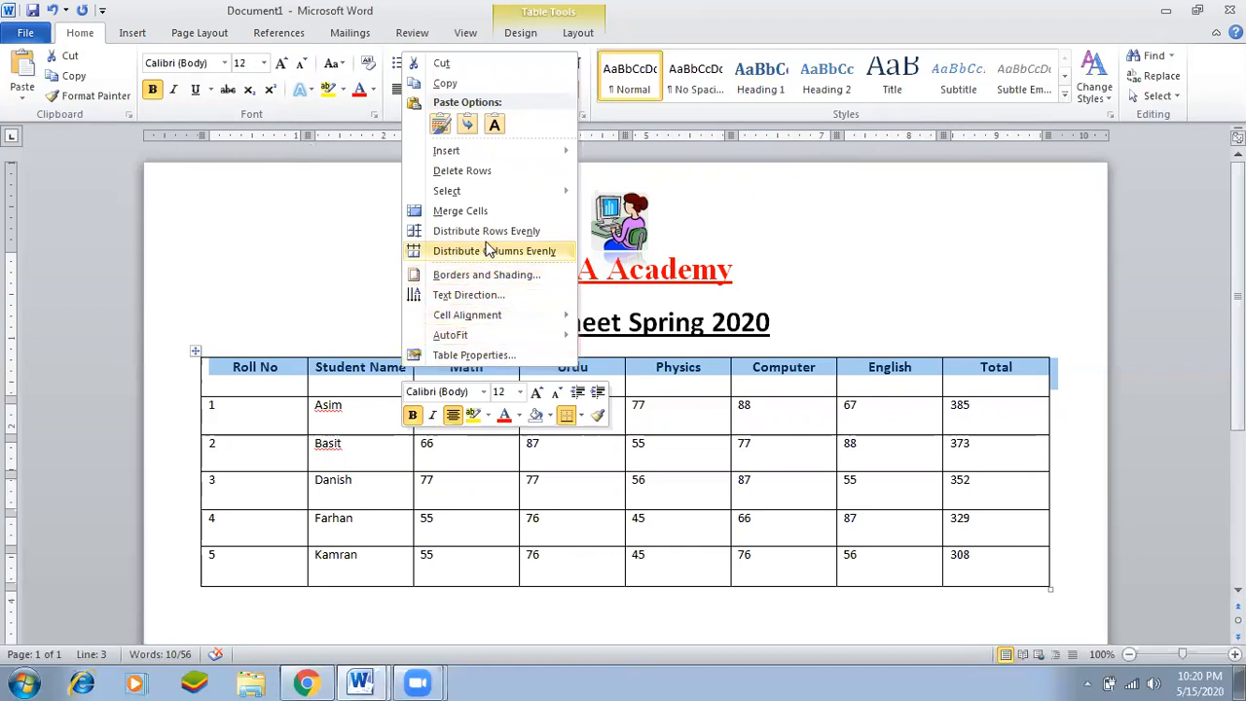
{"action": "left_click", "coordinate": [497, 278]}
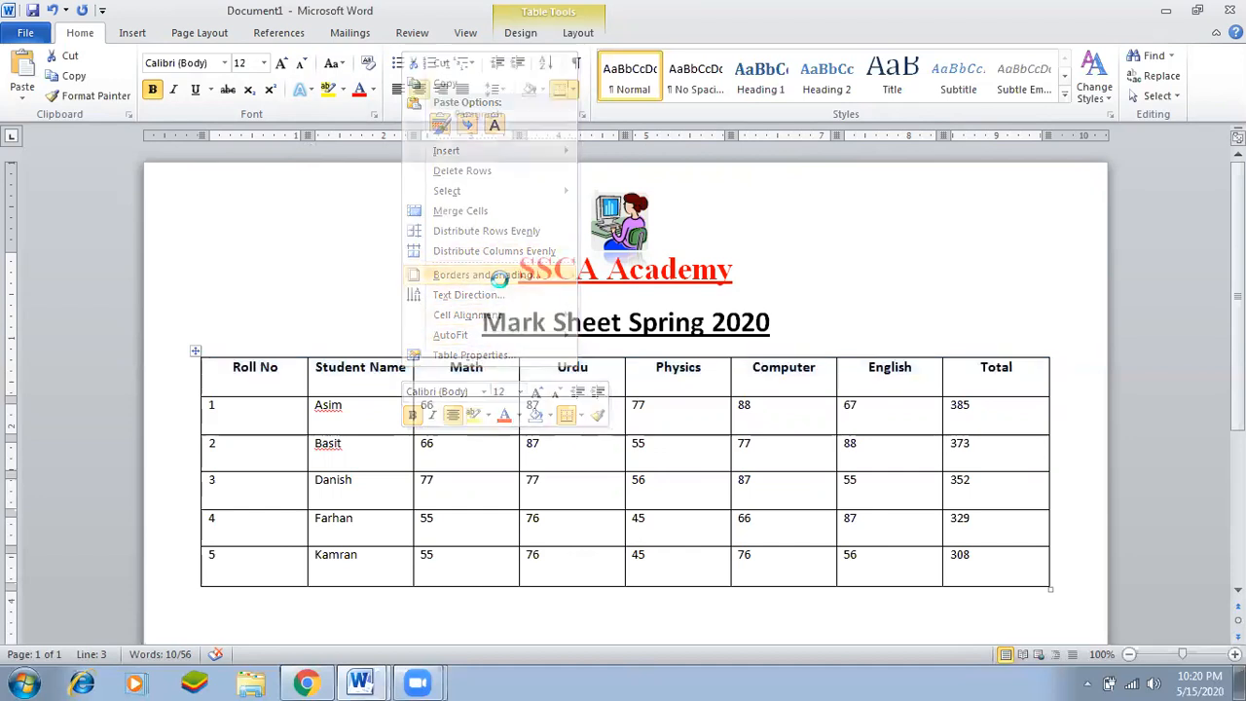
{"action": "left_click", "coordinate": [534, 179]}
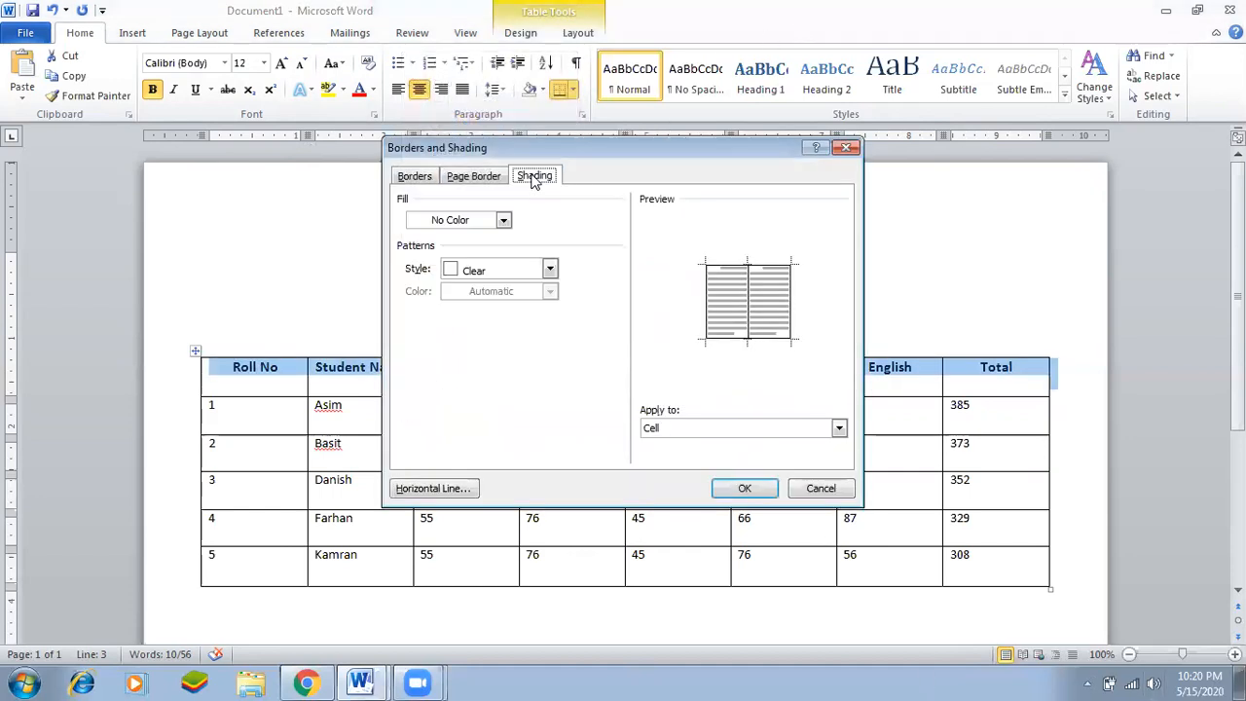
{"action": "left_click", "coordinate": [503, 221]}
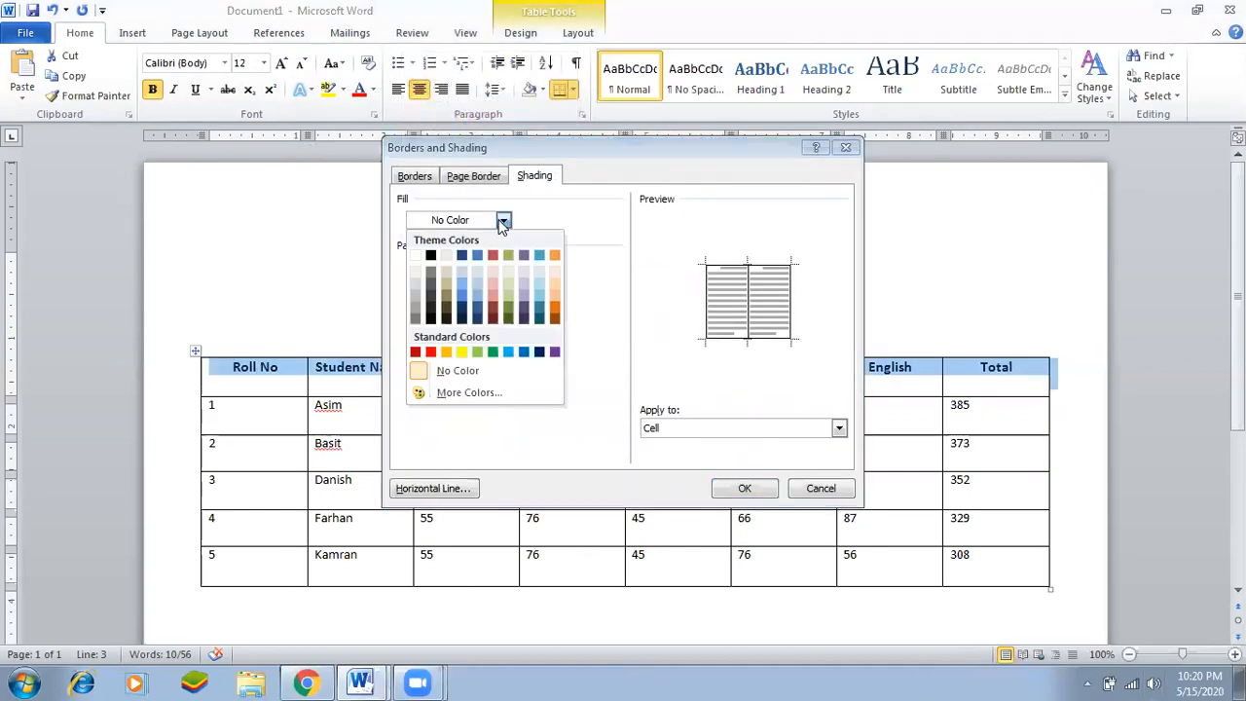
{"action": "left_click", "coordinate": [431, 316]}
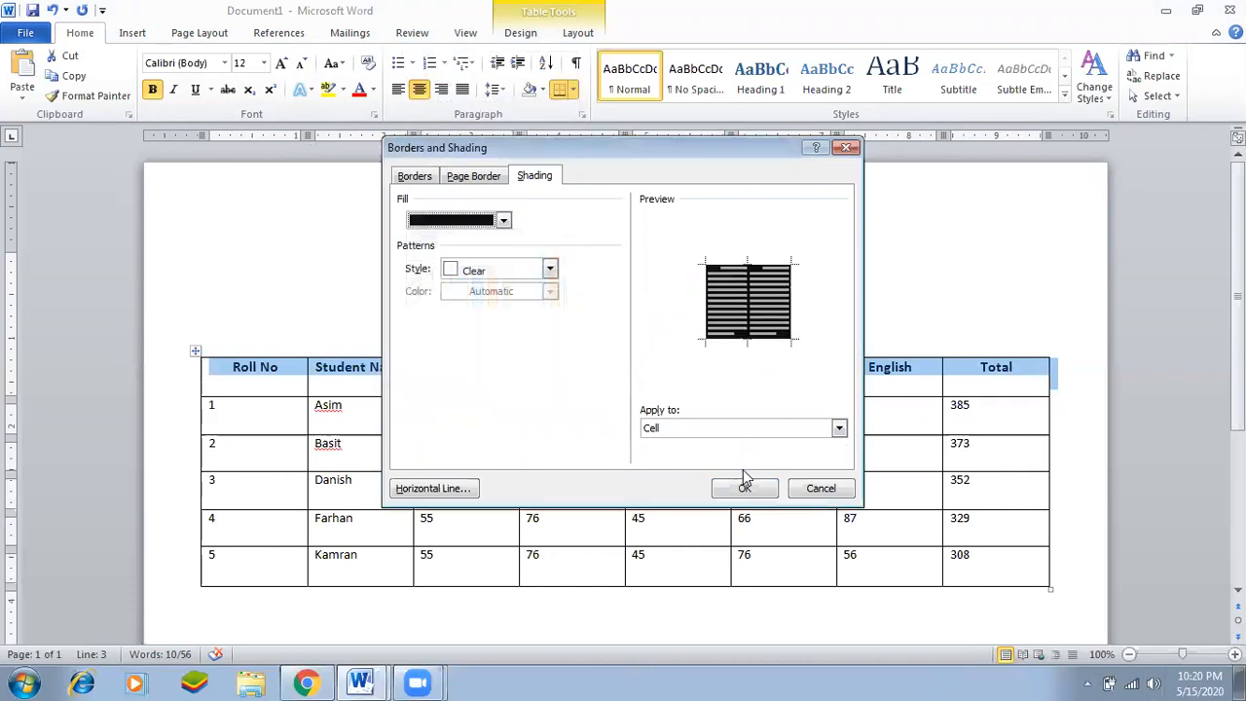
{"action": "left_click", "coordinate": [746, 488]}
{"action": "left_click", "coordinate": [714, 405]}
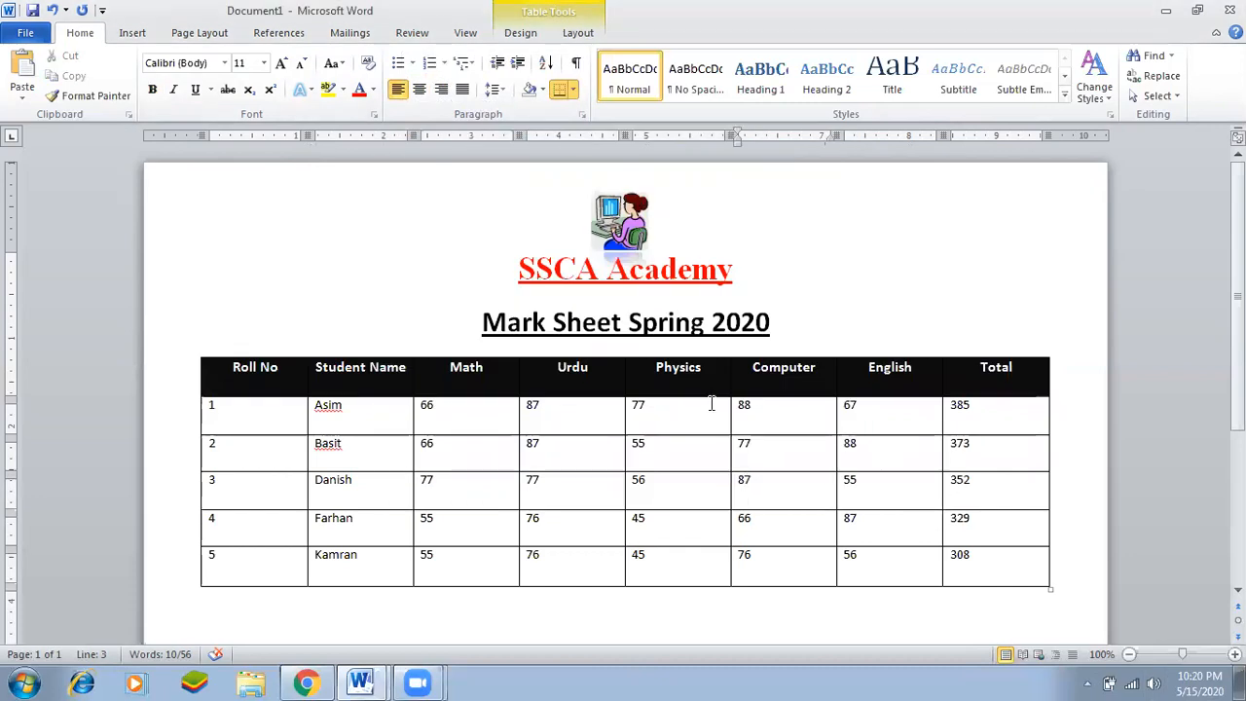
Center and bold all the student data rows and set their font size to 12
{"action": "left_click_drag", "start_coordinate": [174, 420], "coordinate": [175, 581]}
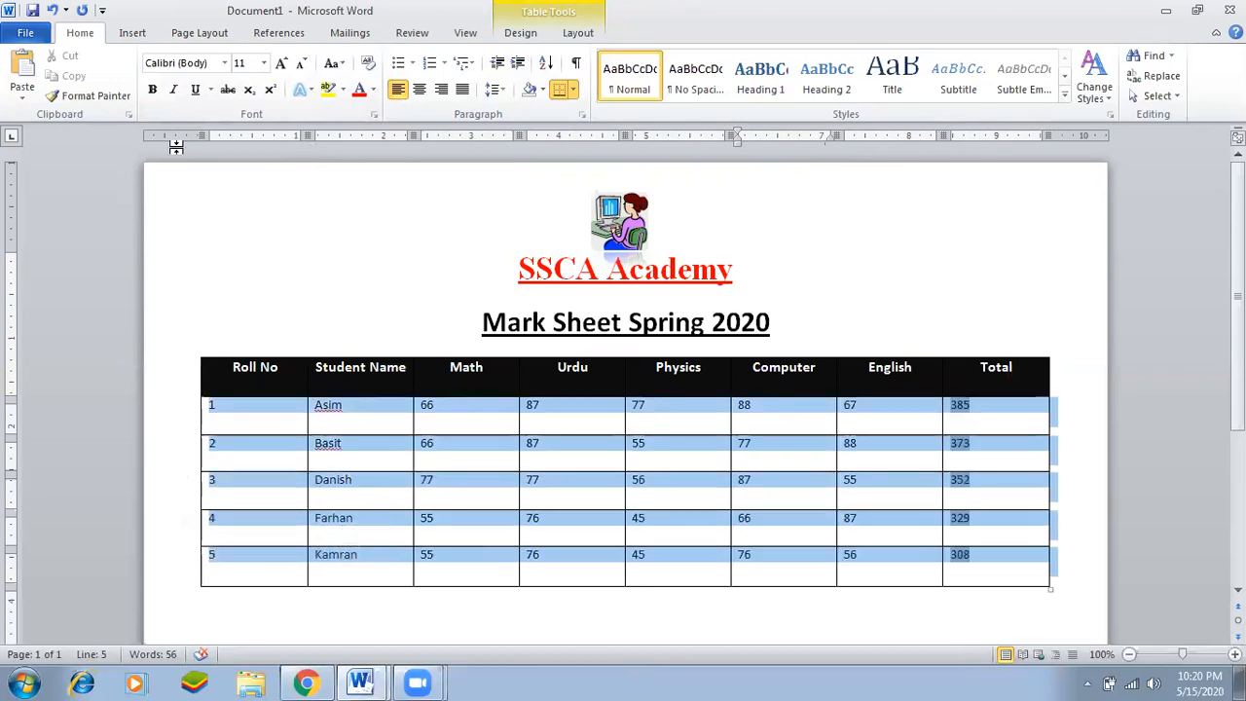
{"action": "left_click", "coordinate": [419, 89]}
{"action": "left_click", "coordinate": [153, 90]}
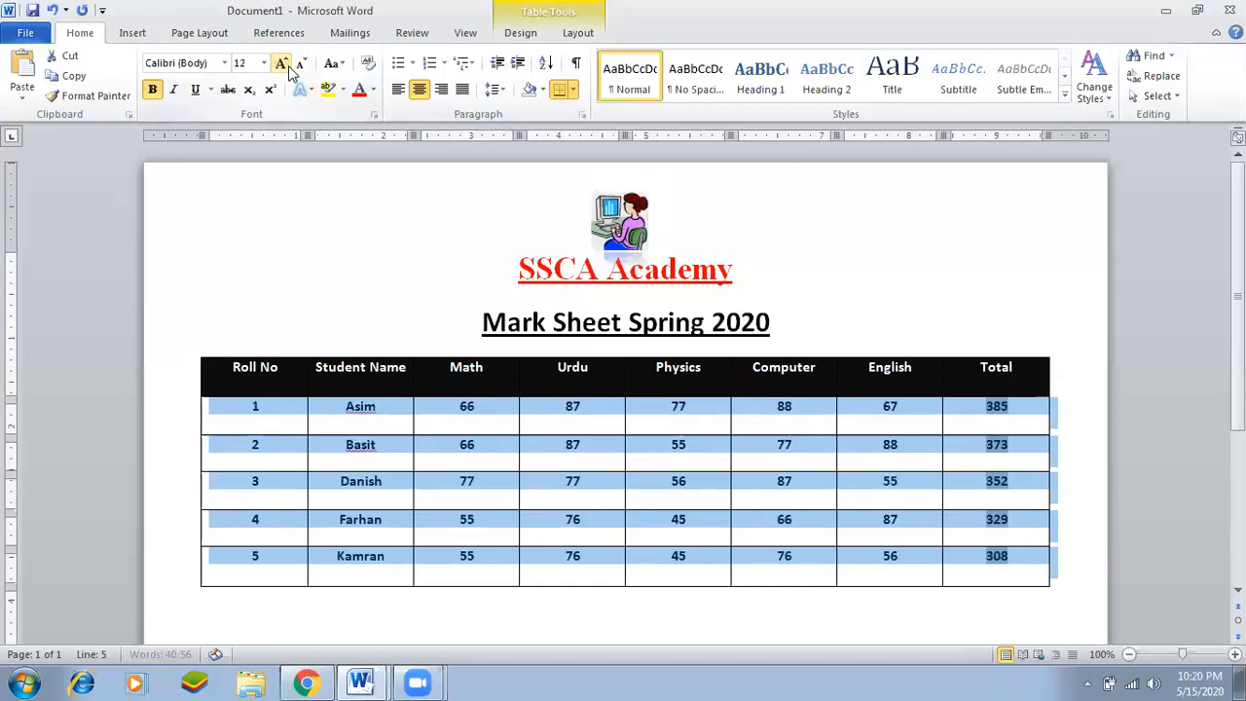
{"action": "left_click", "coordinate": [812, 301]}
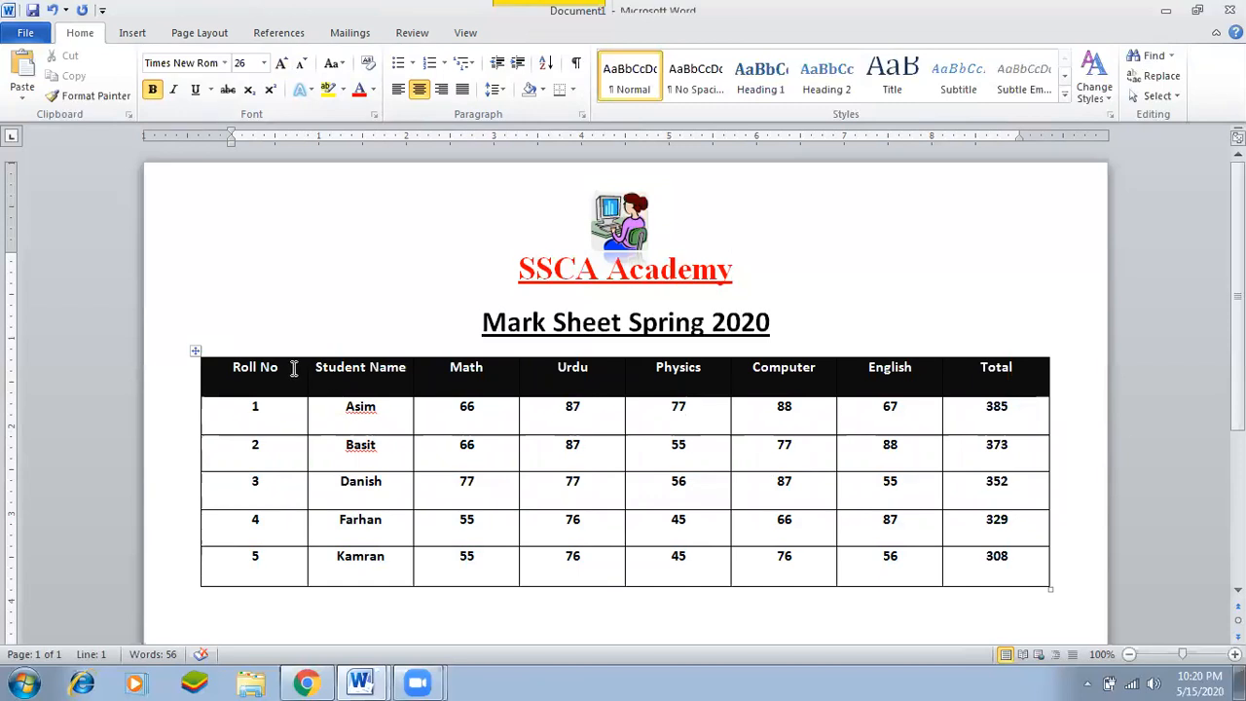
Apply the built-in purple table style with a solid header row and plain horizontal row lines to the whole table
{"action": "left_click", "coordinate": [195, 350]}
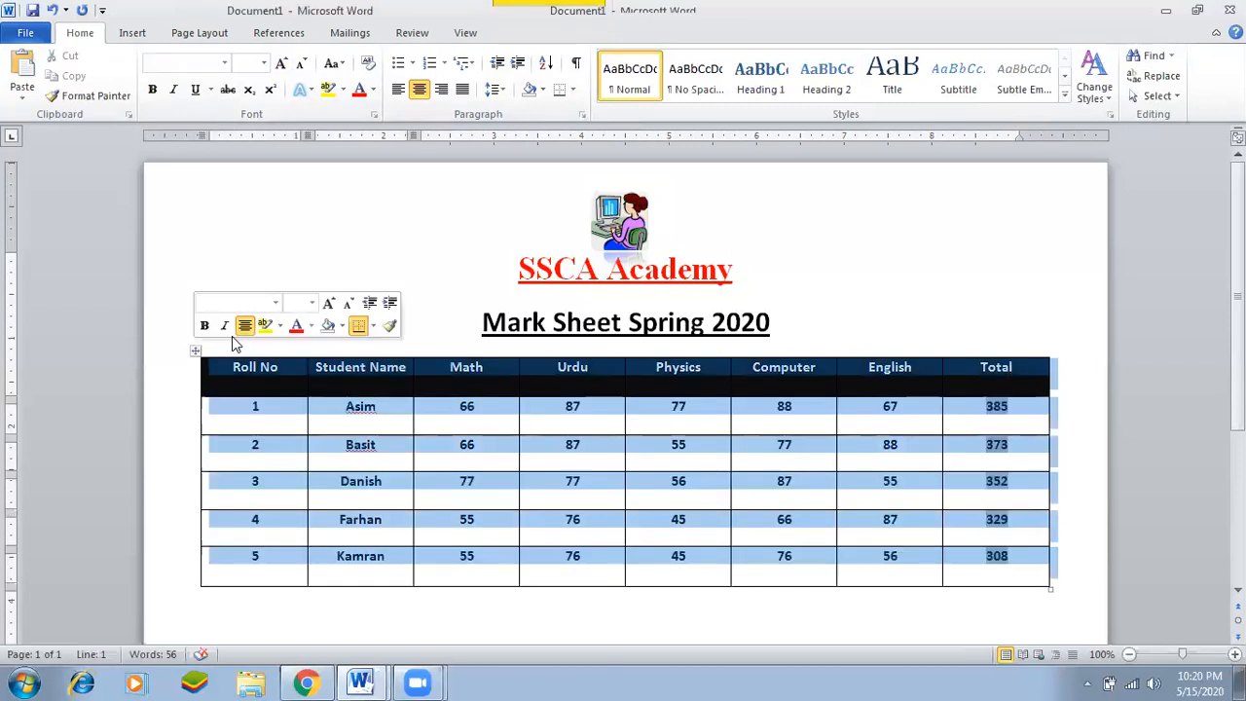
{"action": "left_click", "coordinate": [579, 33]}
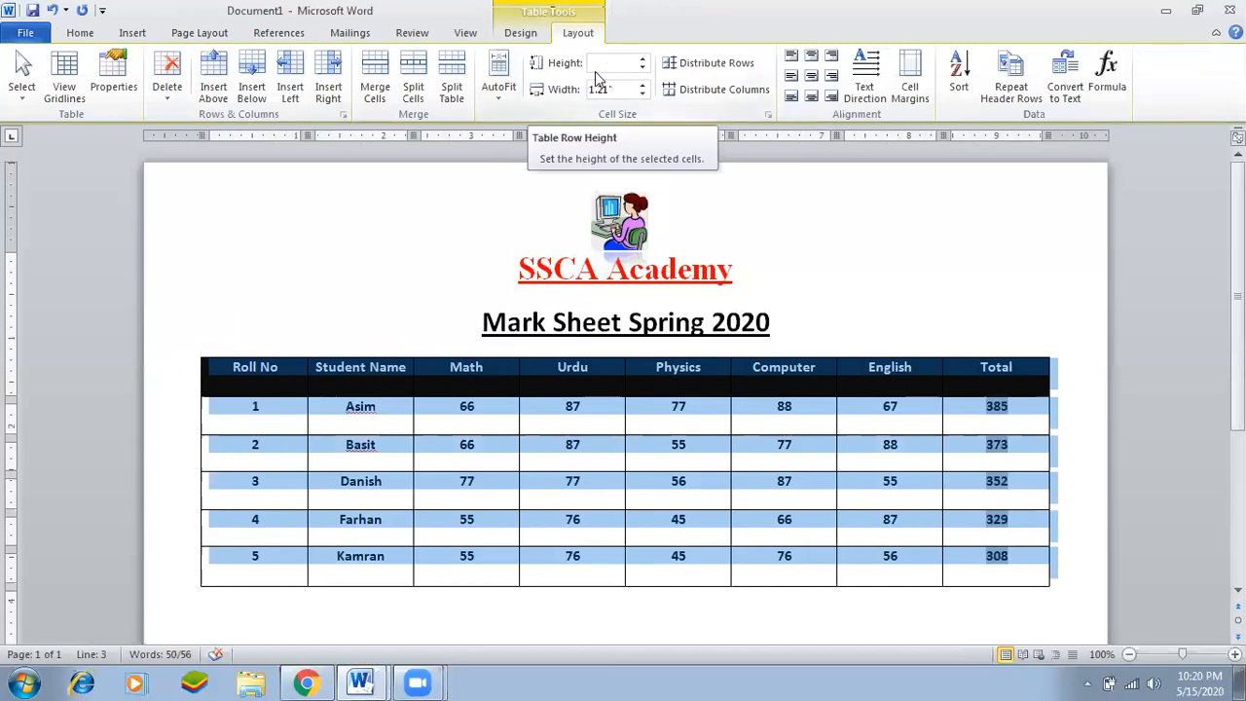
{"action": "left_click", "coordinate": [520, 33]}
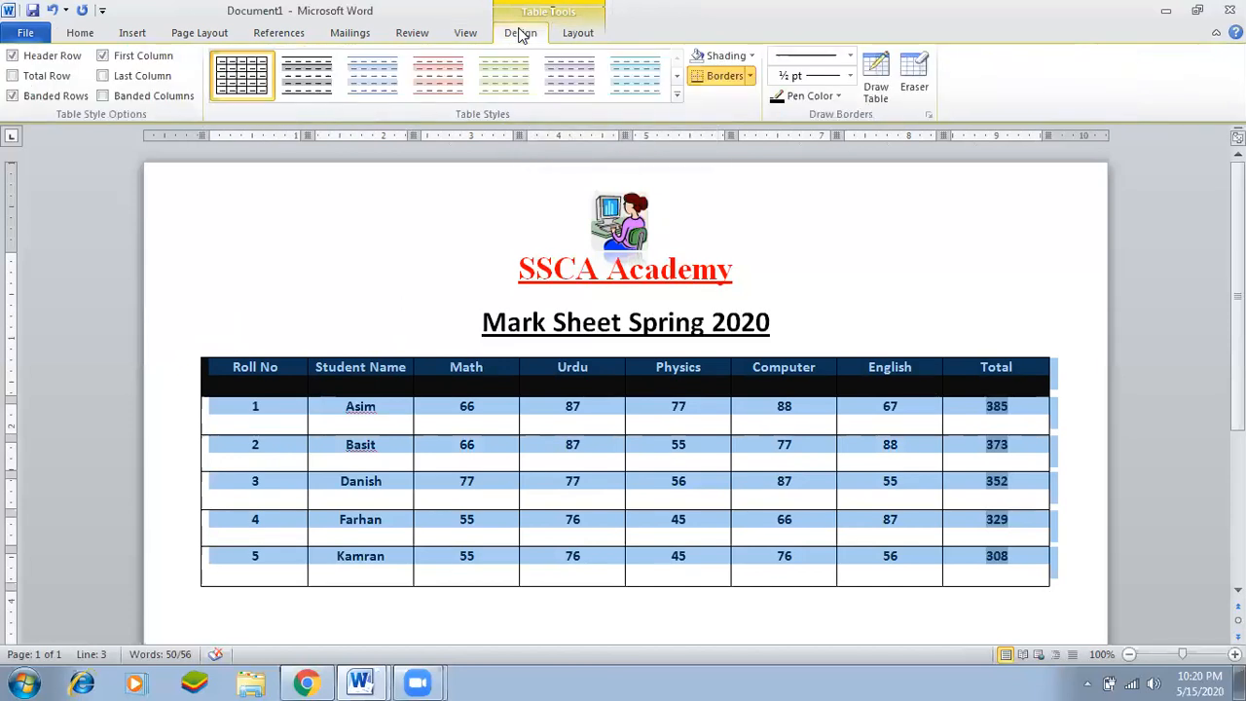
{"action": "left_click", "coordinate": [677, 95]}
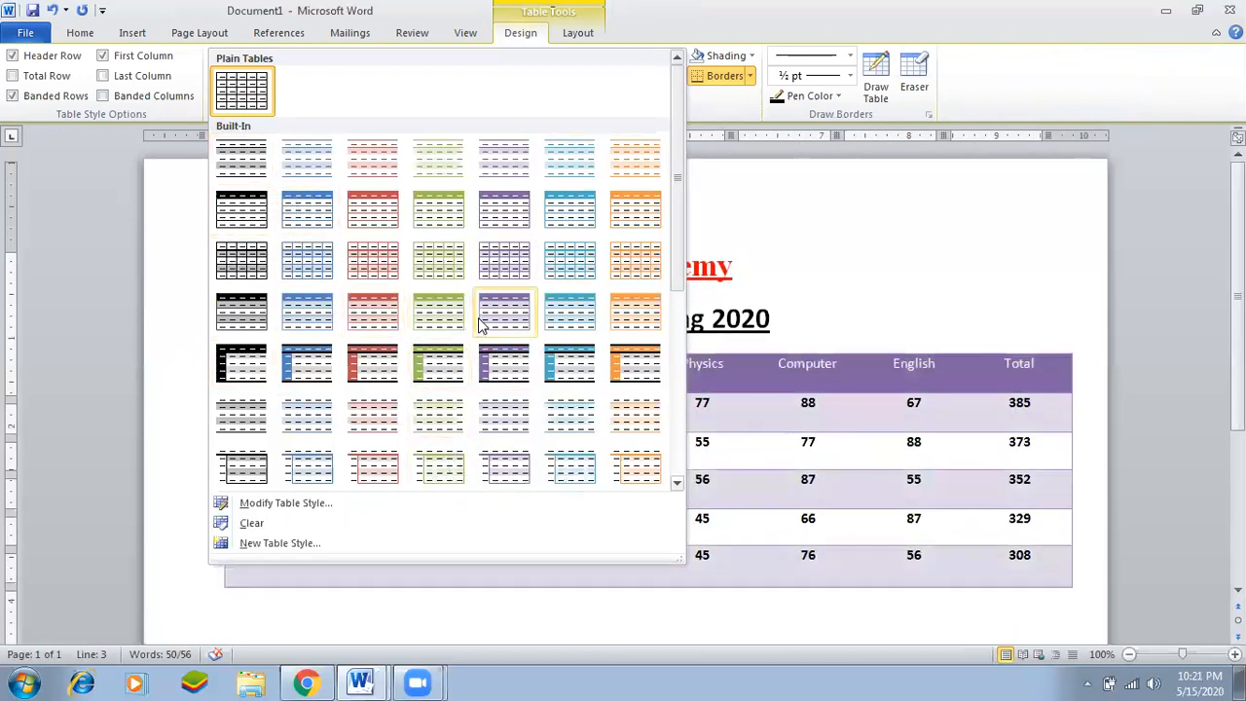
{"action": "left_click", "coordinate": [506, 222]}
{"action": "left_click", "coordinate": [484, 442]}
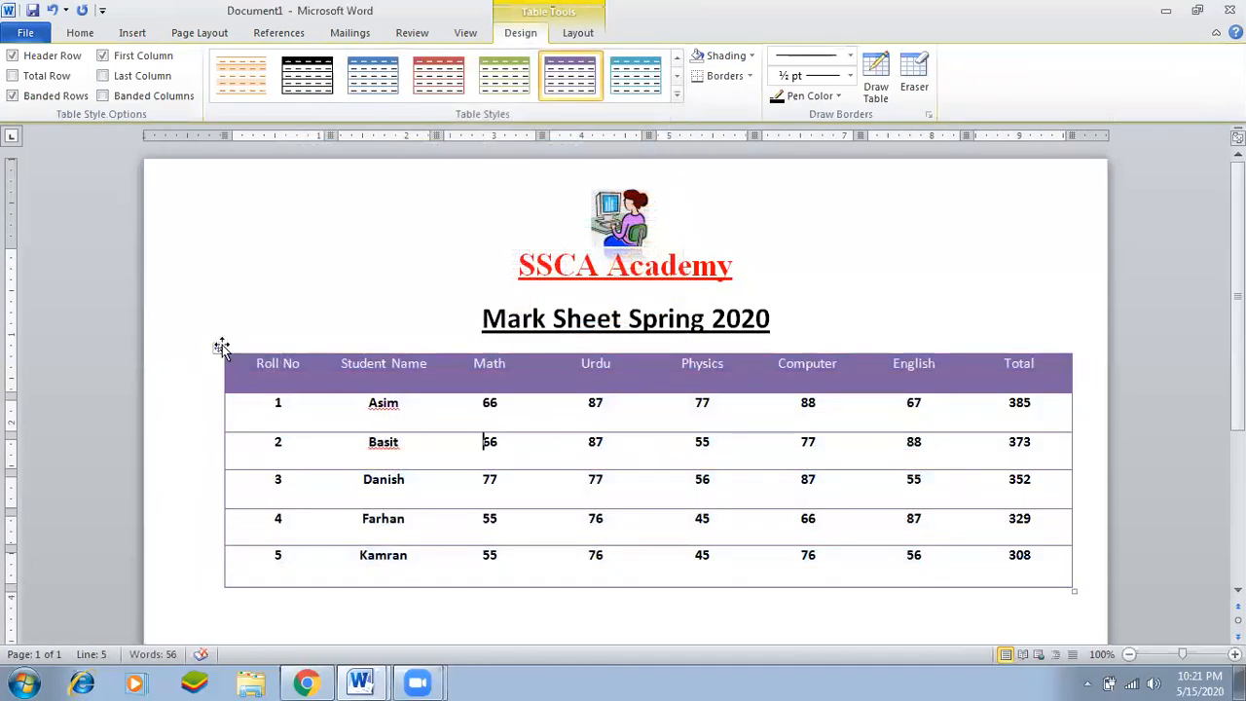
Shift the styled table slightly left to center it under the titles, and place the cursor below it
{"action": "left_click", "coordinate": [222, 347]}
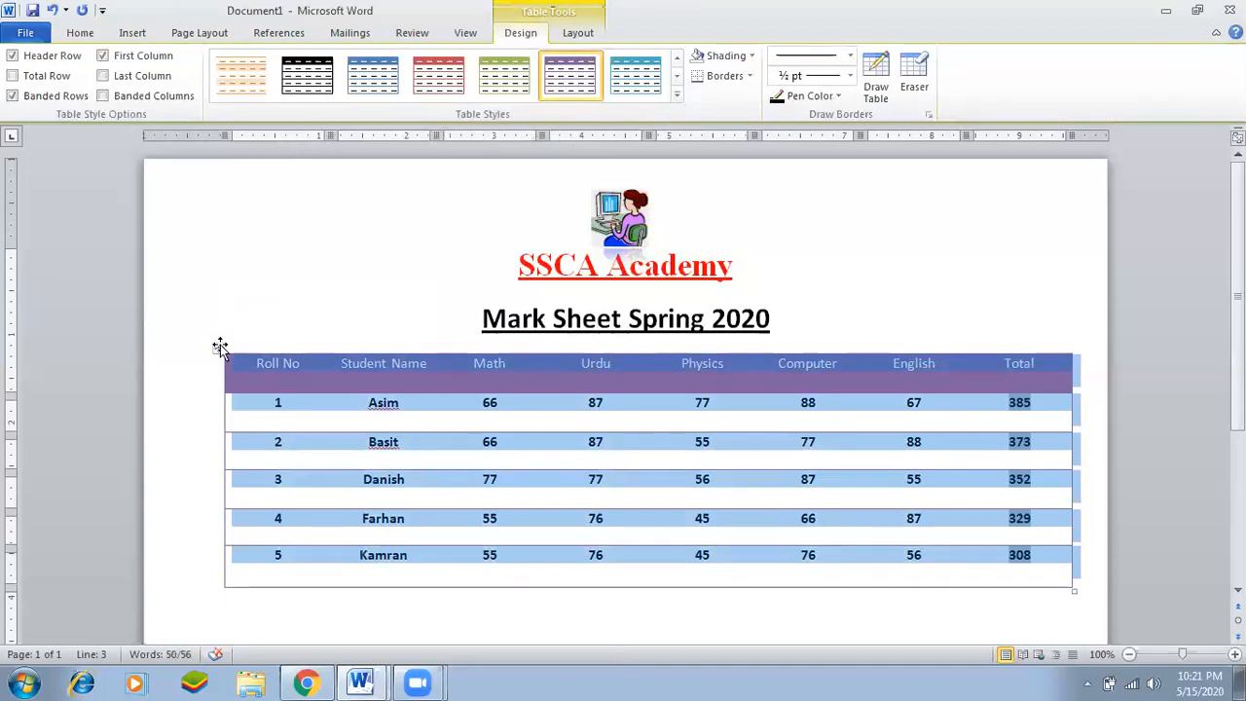
{"action": "left_click_drag", "start_coordinate": [220, 347], "coordinate": [197, 348]}
{"action": "left_click", "coordinate": [461, 402]}
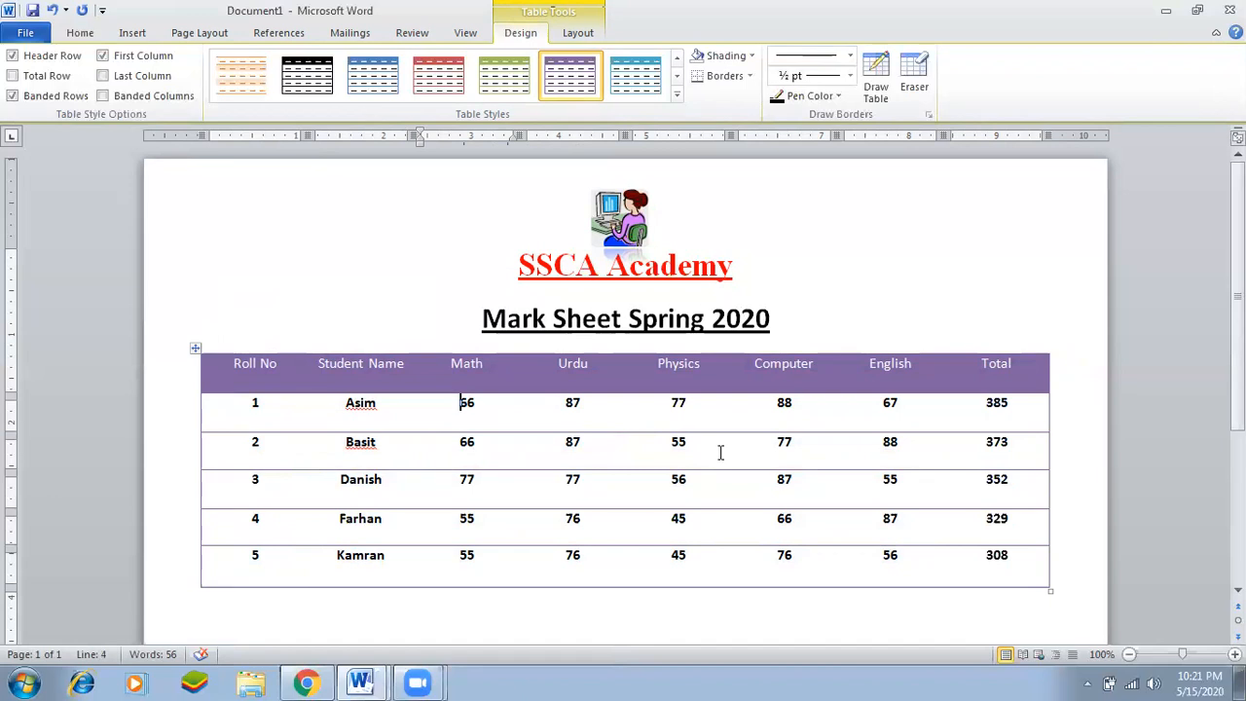
{"action": "scroll", "coordinate": [991, 321], "scroll_direction": "down", "scroll_amount": 3}
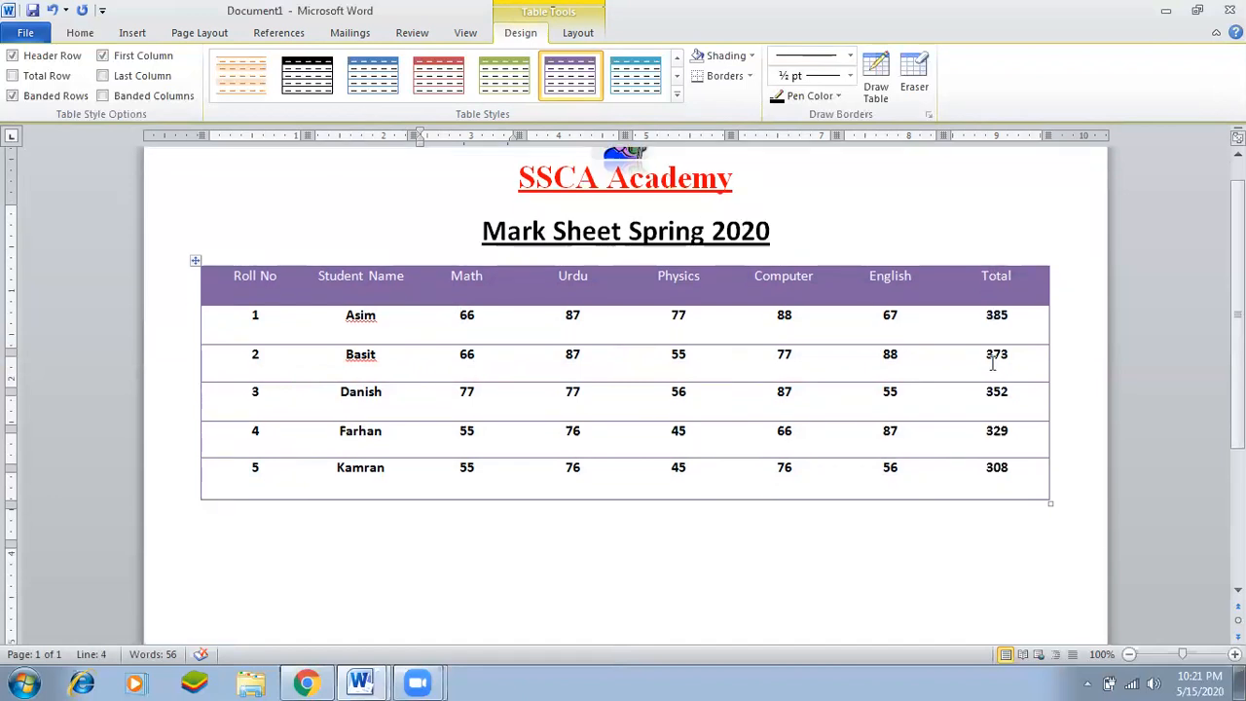
{"action": "left_click", "coordinate": [504, 502]}
{"action": "scroll", "coordinate": [535, 433], "scroll_direction": "up", "scroll_amount": 3}
{"action": "scroll", "coordinate": [536, 431], "scroll_direction": "down", "scroll_amount": 5}
Switch to the CBIOS document and look through its computer diagrams from the first page onward
{"action": "left_click", "coordinate": [380, 679]}
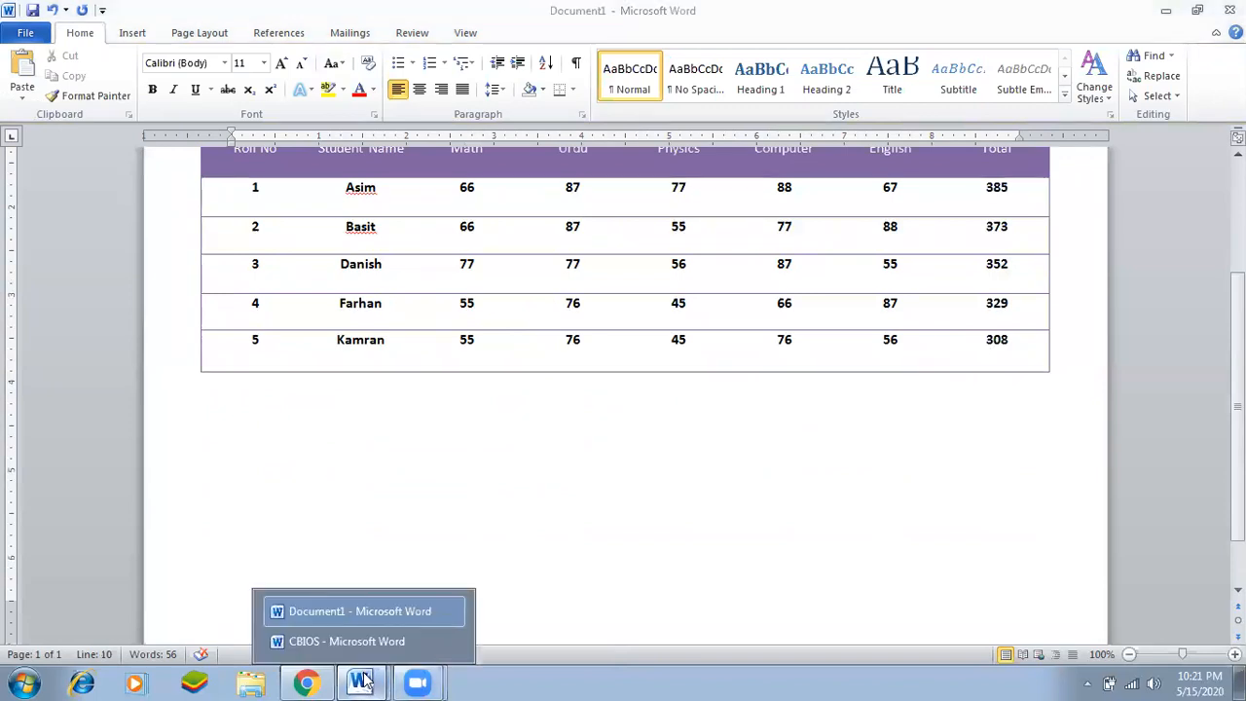
{"action": "left_click", "coordinate": [384, 636]}
{"action": "scroll", "coordinate": [526, 520], "scroll_direction": "up", "scroll_amount": 15}
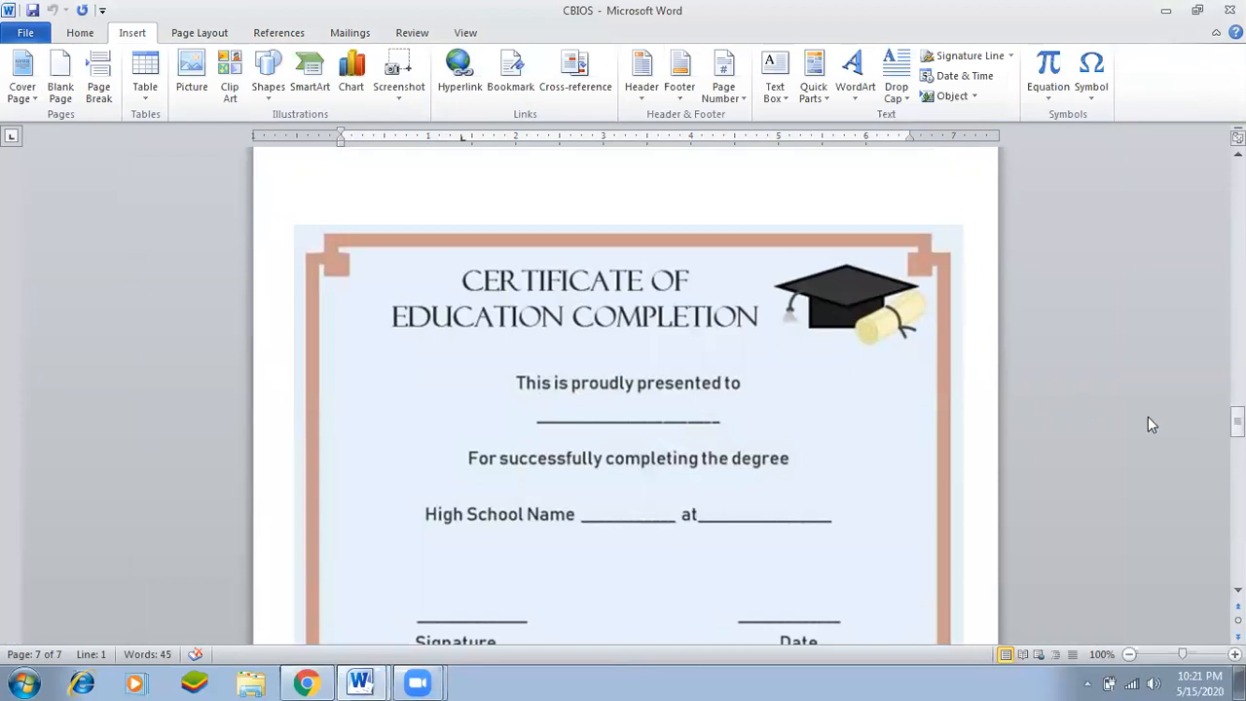
{"action": "left_click_drag", "start_coordinate": [1237, 428], "coordinate": [1237, 182]}
{"action": "left_click", "coordinate": [672, 395]}
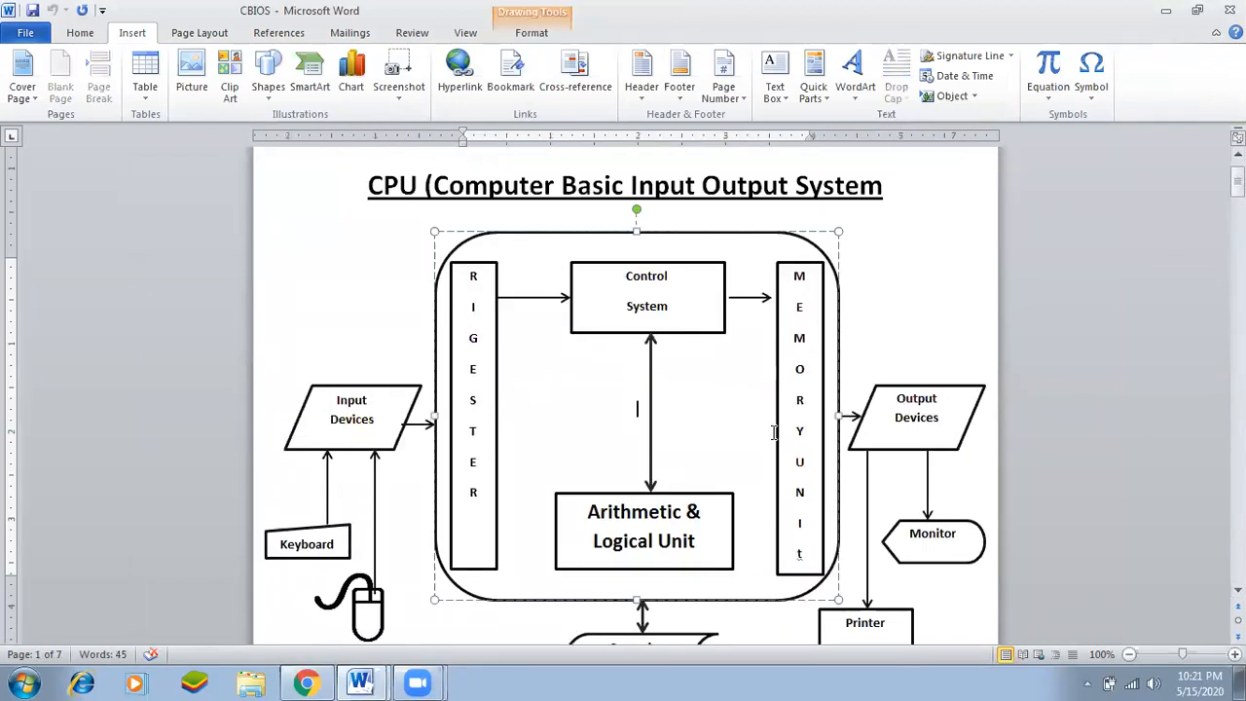
{"action": "left_click", "coordinate": [631, 282]}
{"action": "scroll", "coordinate": [435, 416], "scroll_direction": "down", "scroll_amount": 3}
{"action": "scroll", "coordinate": [437, 411], "scroll_direction": "up", "scroll_amount": 3}
{"action": "scroll", "coordinate": [437, 412], "scroll_direction": "down", "scroll_amount": 14}
{"action": "scroll", "coordinate": [651, 380], "scroll_direction": "down", "scroll_amount": 15}
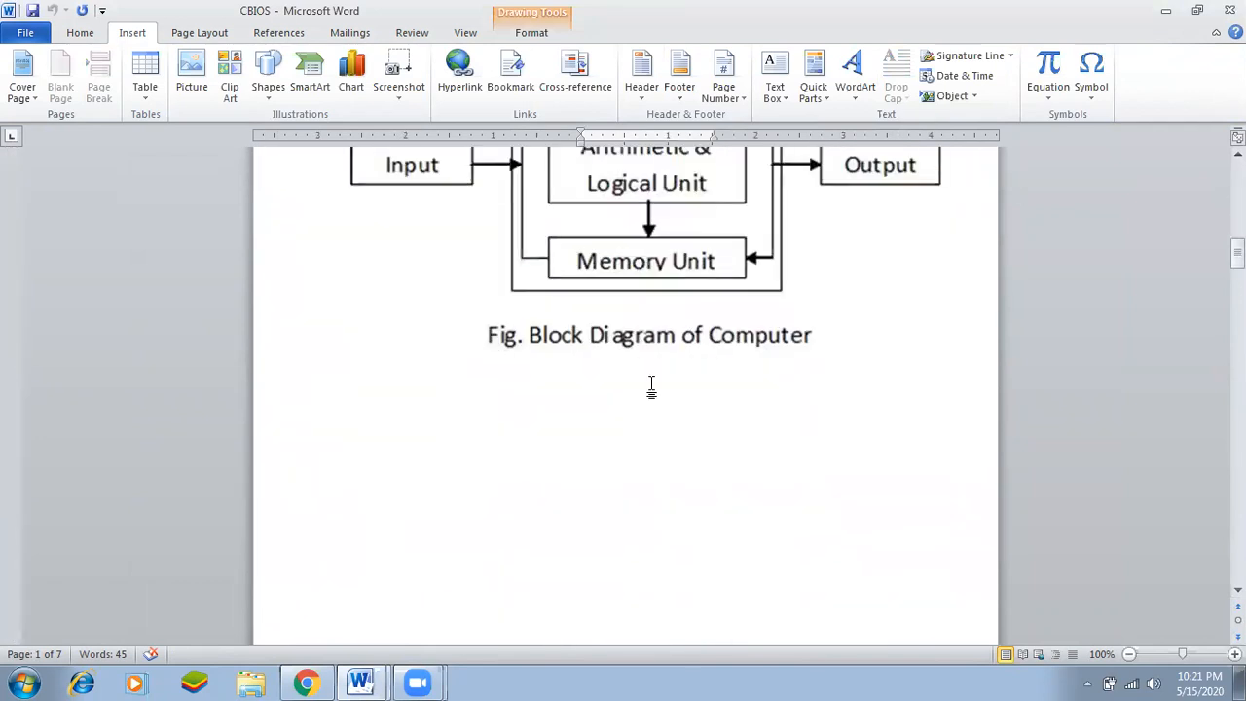
{"action": "scroll", "coordinate": [651, 387], "scroll_direction": "down", "scroll_amount": 3}
{"action": "scroll", "coordinate": [650, 390], "scroll_direction": "up", "scroll_amount": 3}
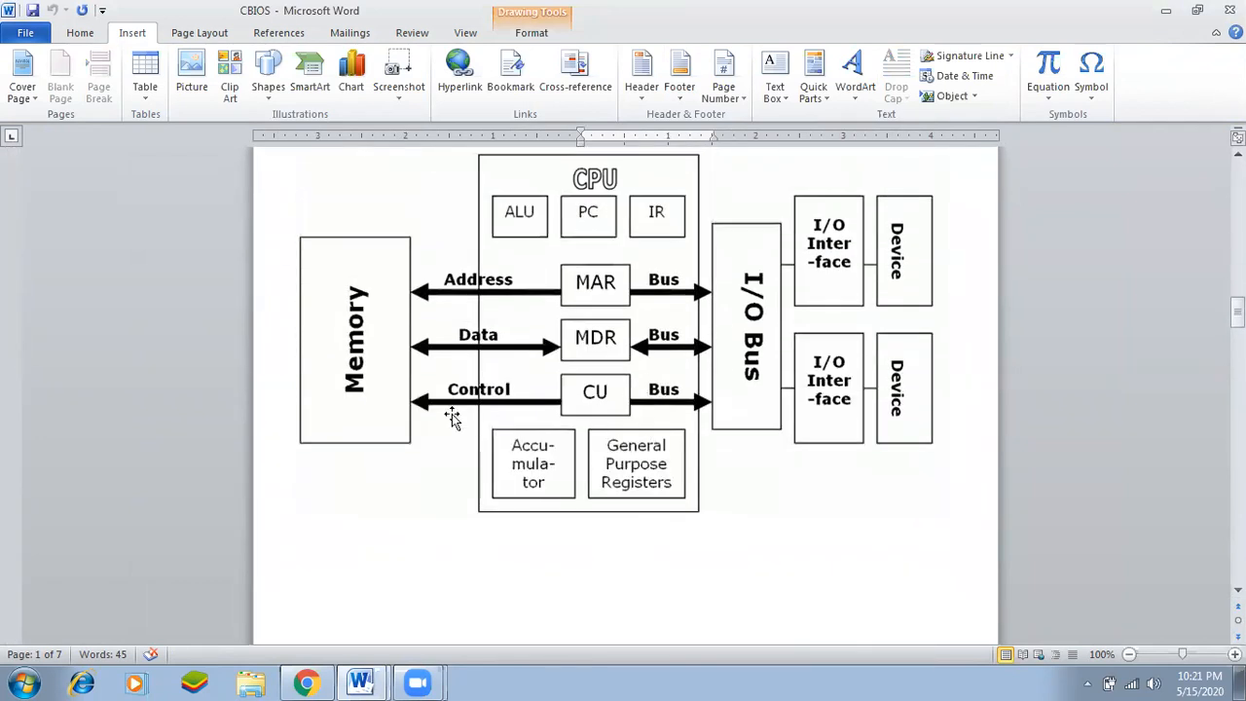
{"action": "left_click", "coordinate": [334, 376]}
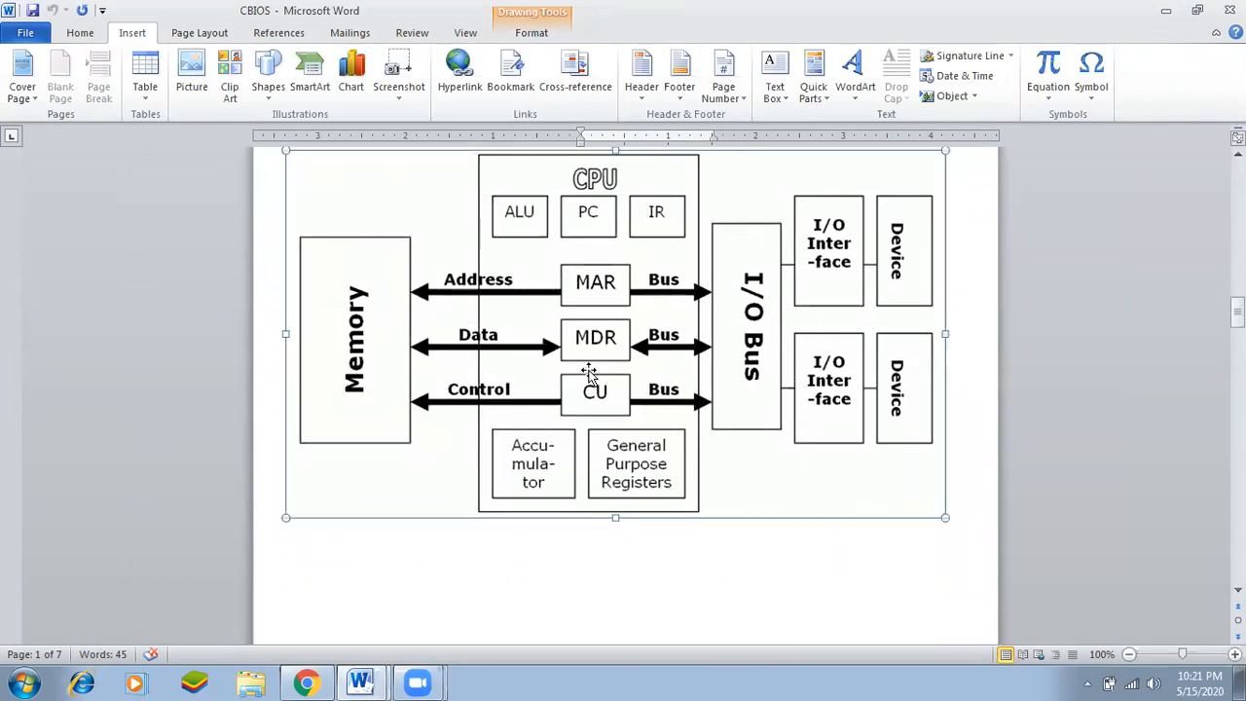
{"action": "scroll", "coordinate": [590, 374], "scroll_direction": "down", "scroll_amount": 3}
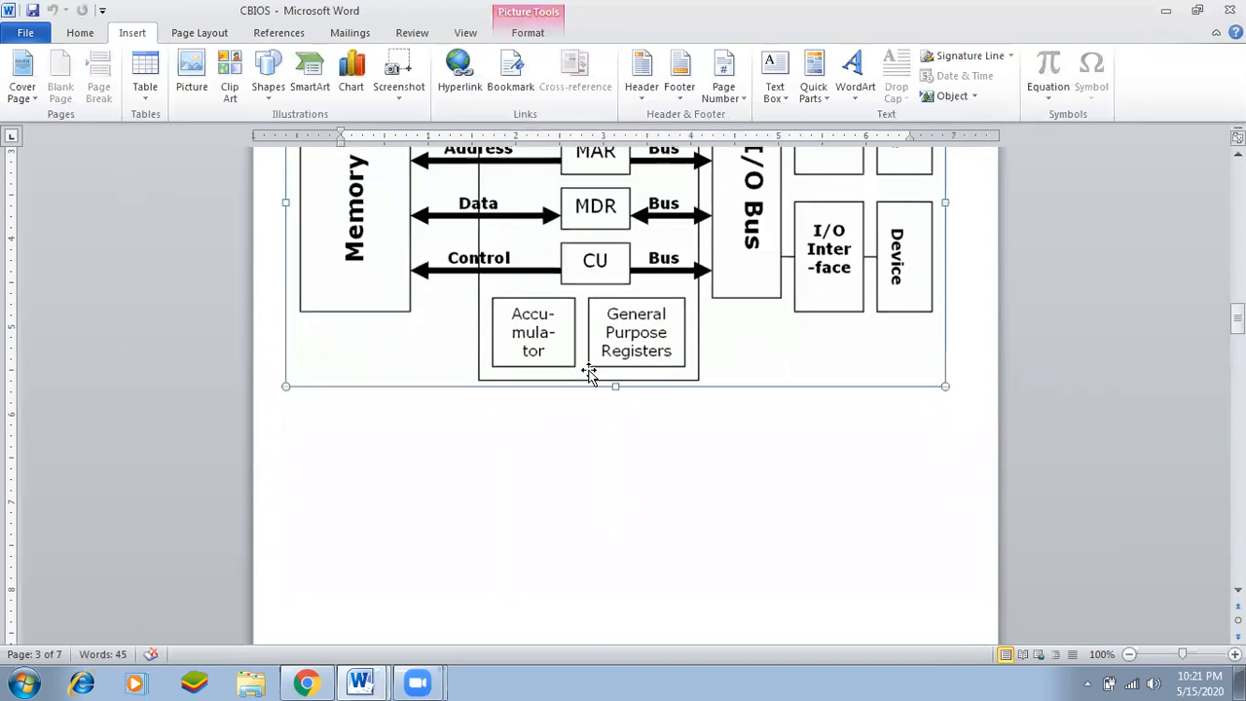
Return to the mark sheet in Document1 and insert a page break below the table
{"action": "left_click", "coordinate": [360, 681]}
{"action": "left_click", "coordinate": [384, 613]}
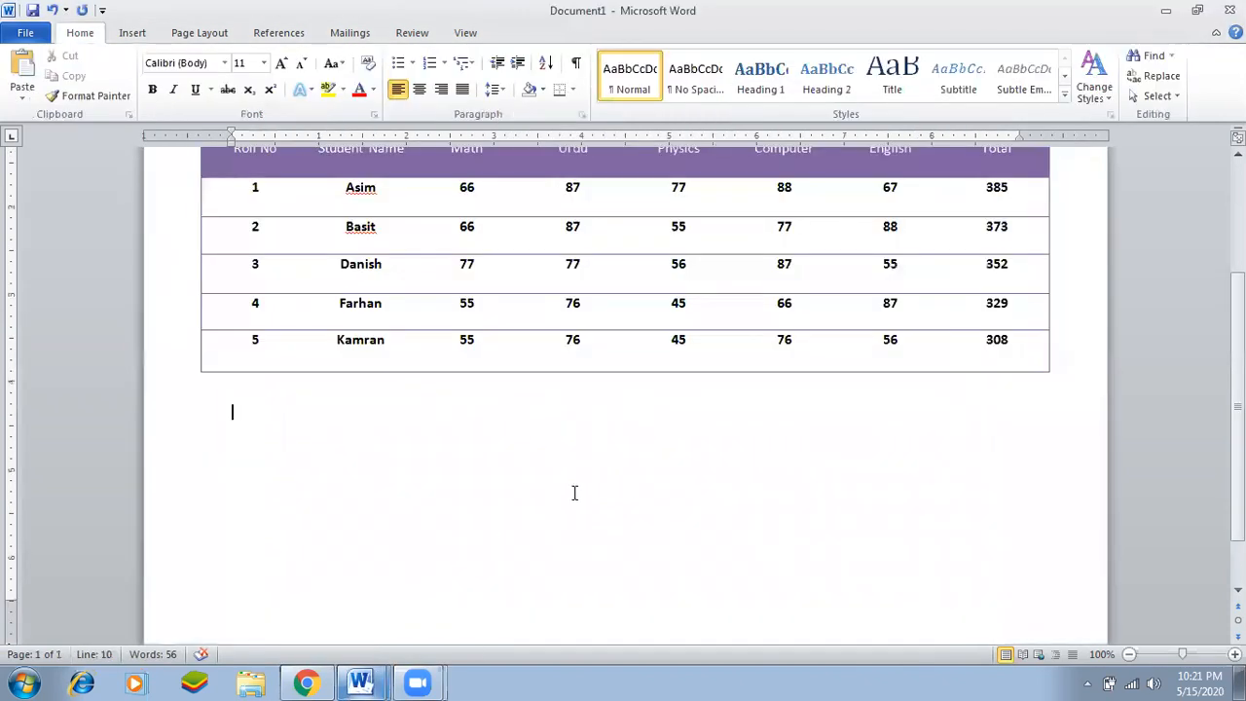
{"action": "key", "text": "ctrl+Return"}
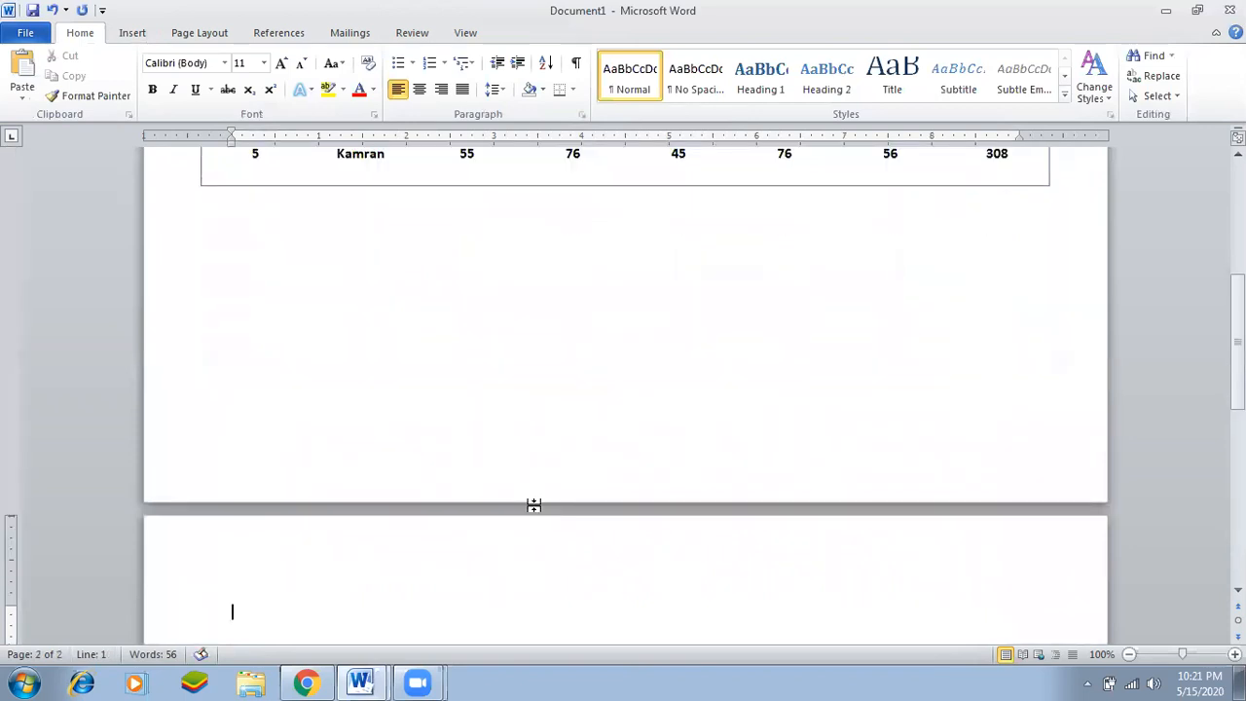
{"action": "scroll", "coordinate": [640, 506], "scroll_direction": "down", "scroll_amount": 4}
Save the mark sheet in the Documents library as a Word document named "project"
{"action": "key", "text": "ctrl+s"}
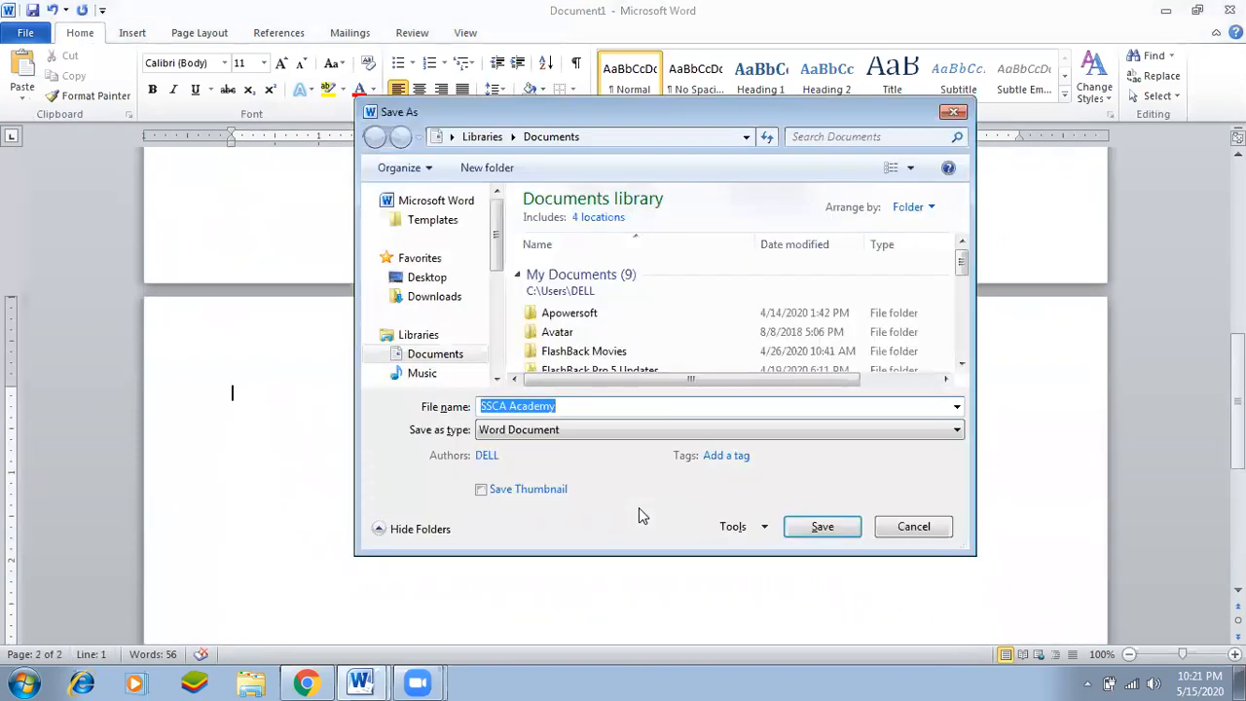
{"action": "type", "text": "project"}
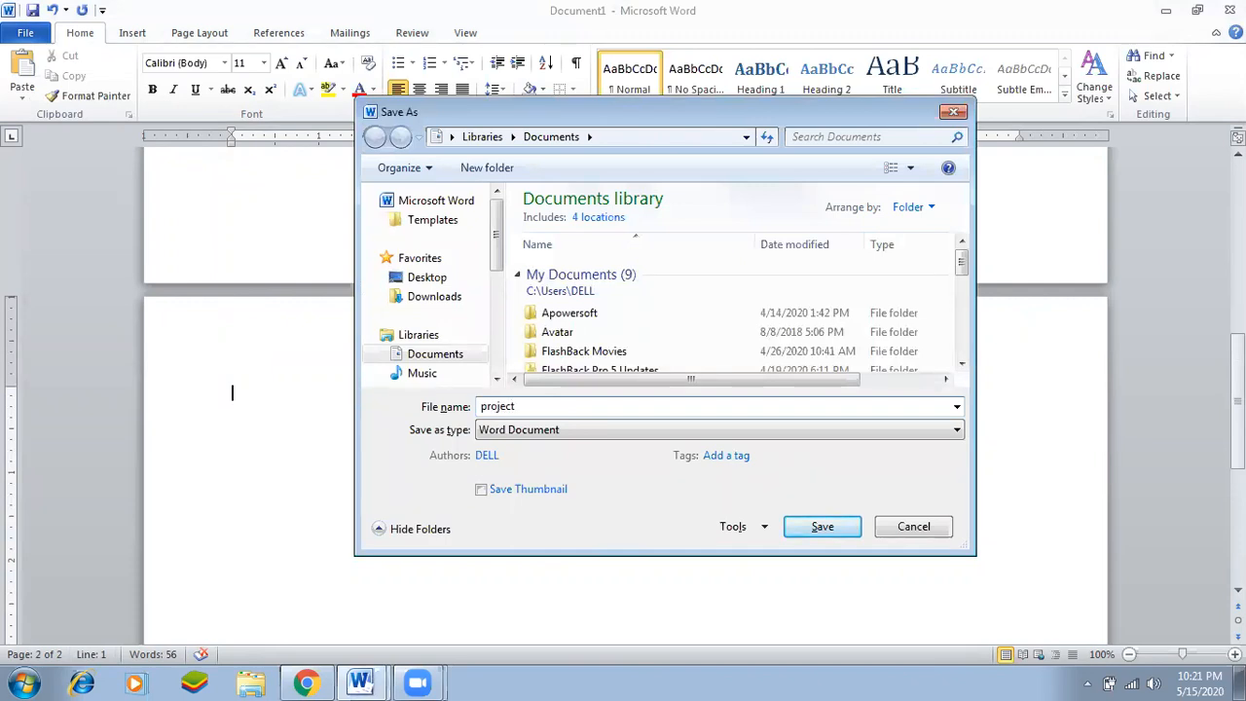
{"action": "key", "text": "Return"}
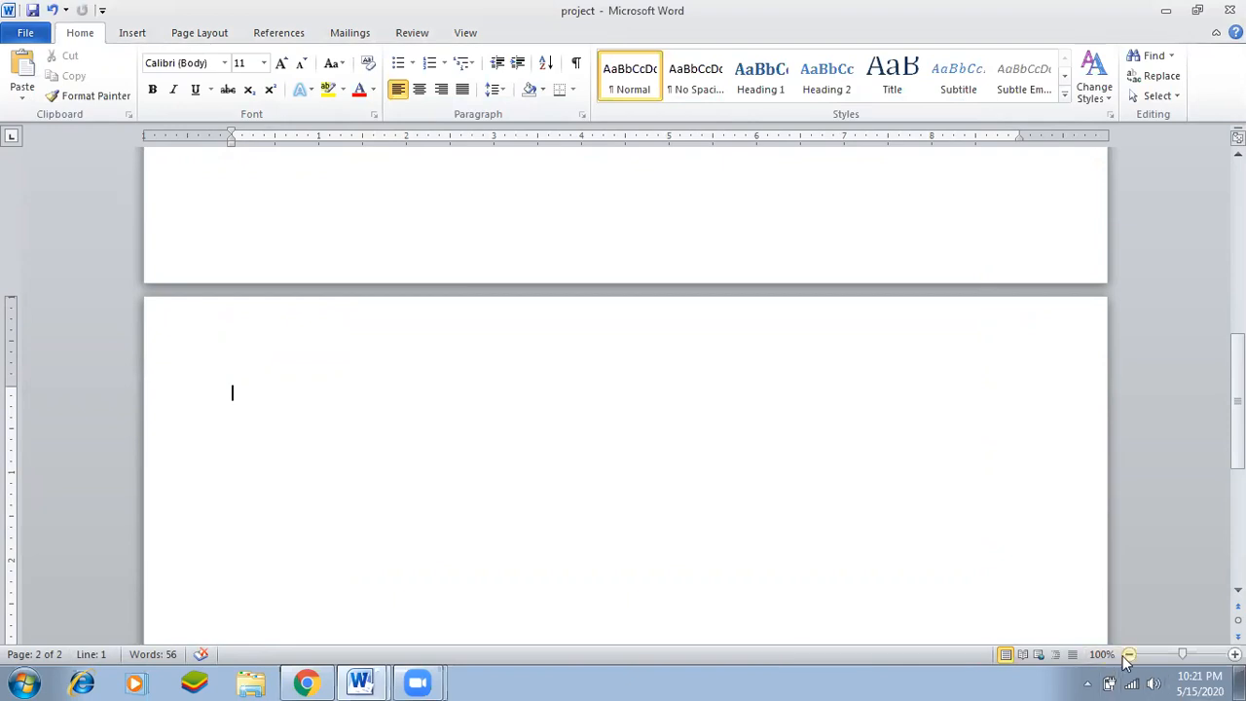
Try portrait page orientation on the two-page document, and switch it back to landscape
{"action": "left_click", "coordinate": [1129, 655]}
{"action": "left_click", "coordinate": [1129, 655]}
{"action": "left_click", "coordinate": [1129, 655]}
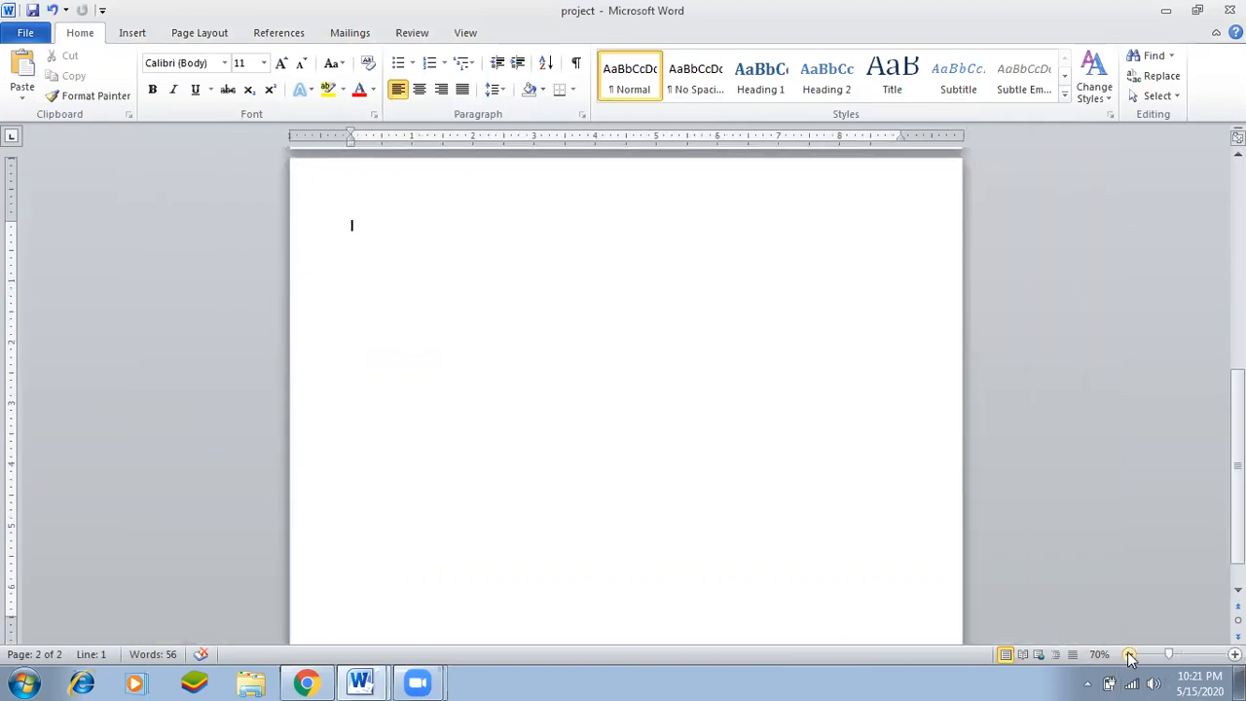
{"action": "left_click", "coordinate": [1130, 655]}
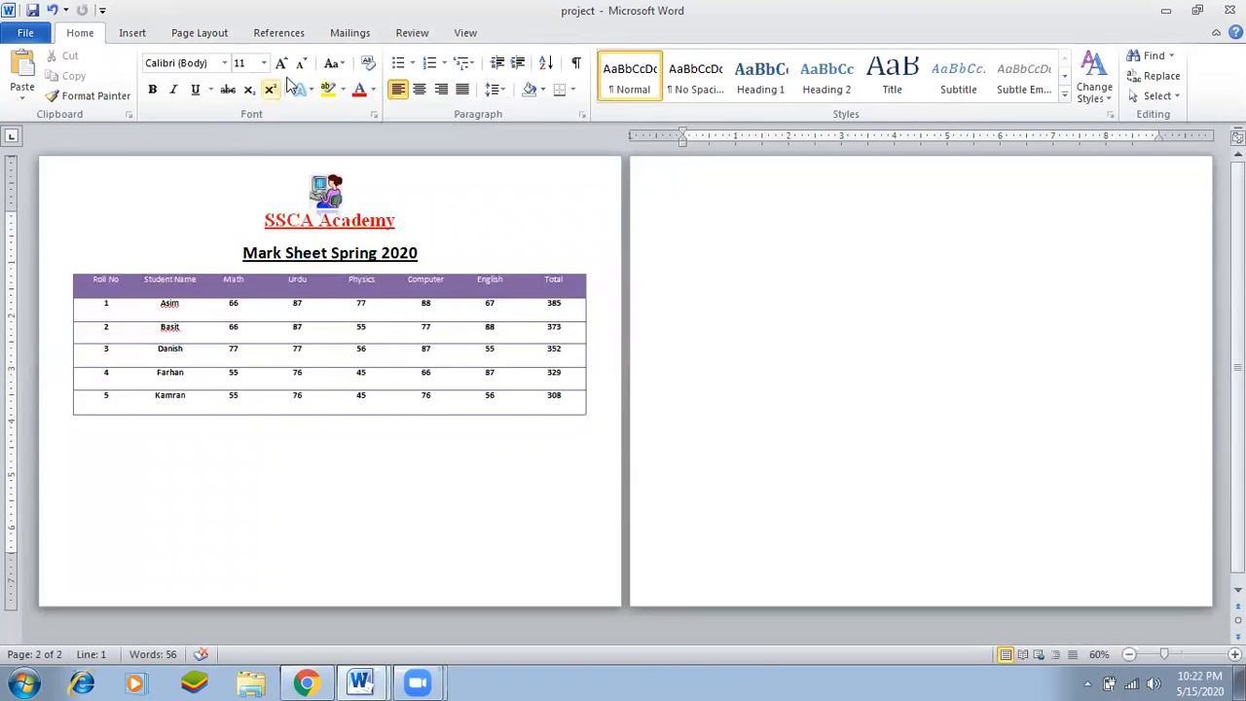
{"action": "left_click", "coordinate": [200, 33]}
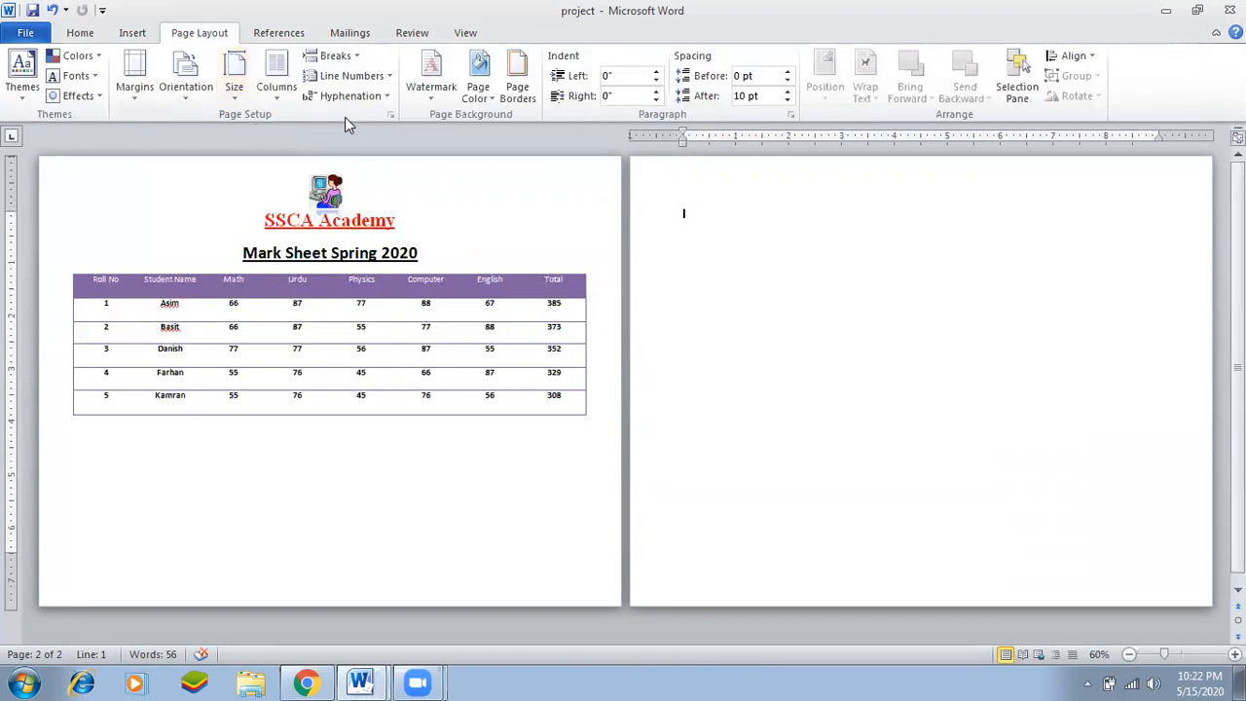
{"action": "left_click", "coordinate": [184, 103]}
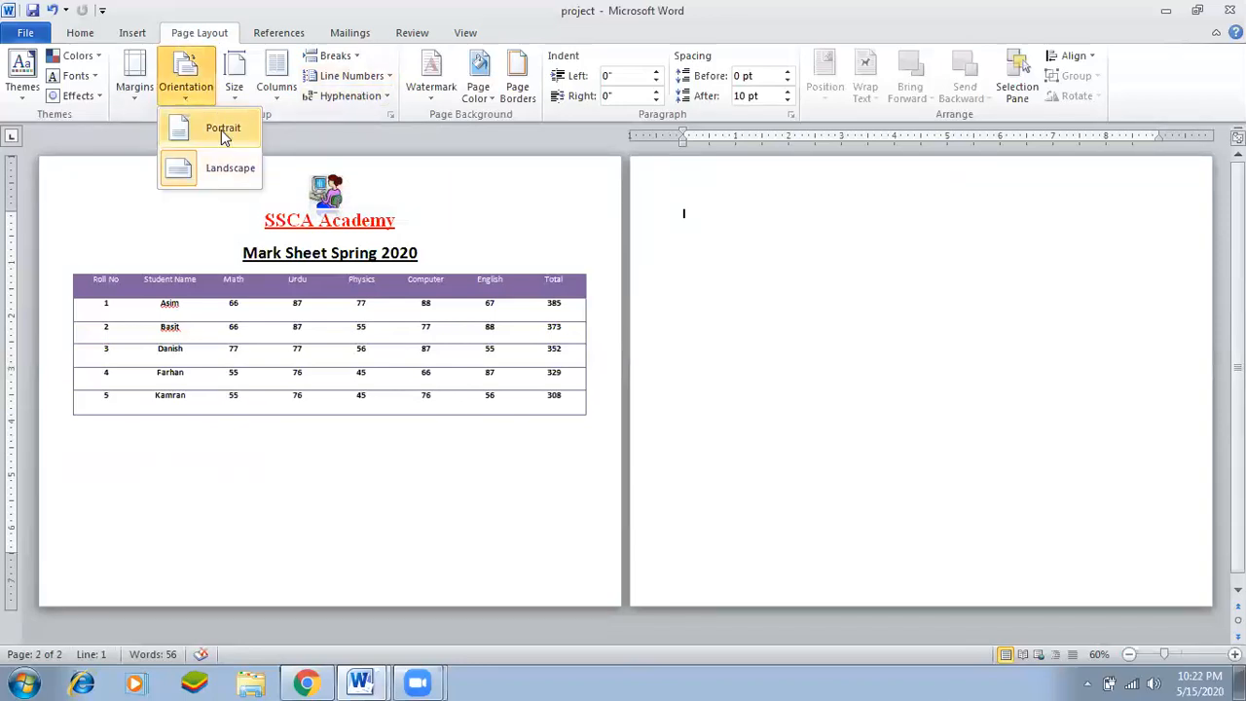
{"action": "left_click", "coordinate": [221, 129]}
{"action": "left_click", "coordinate": [306, 308]}
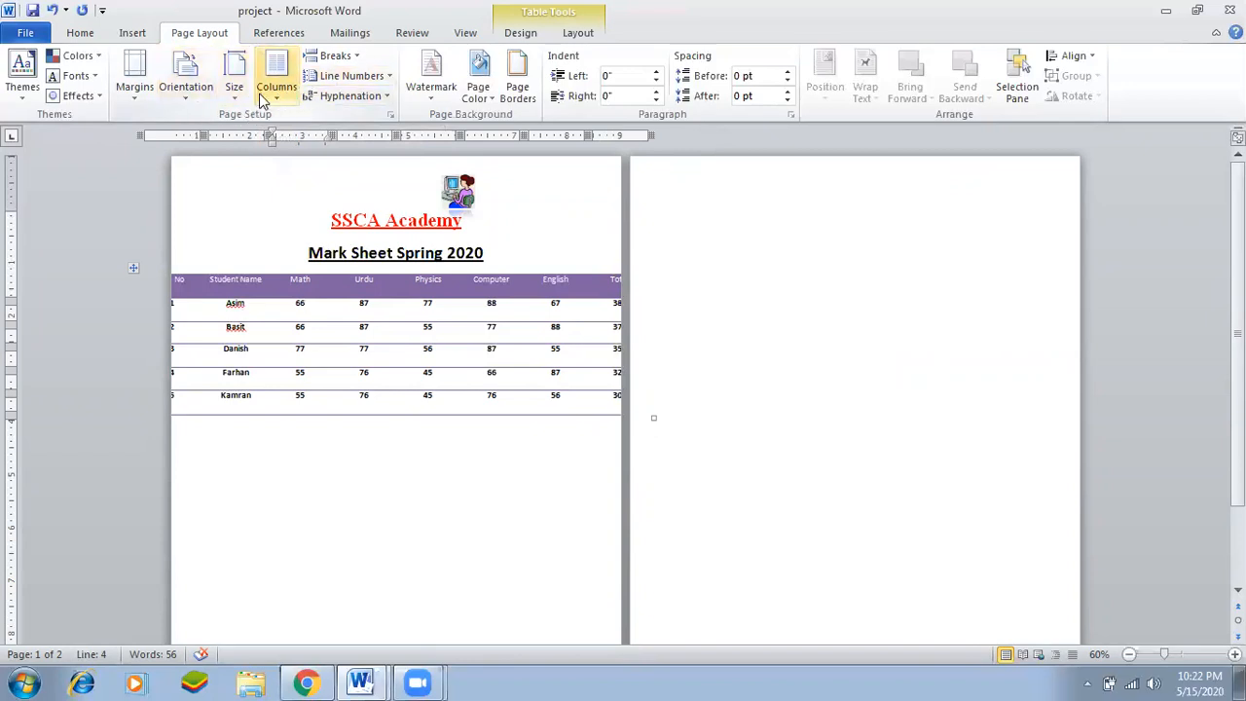
{"action": "left_click", "coordinate": [186, 86]}
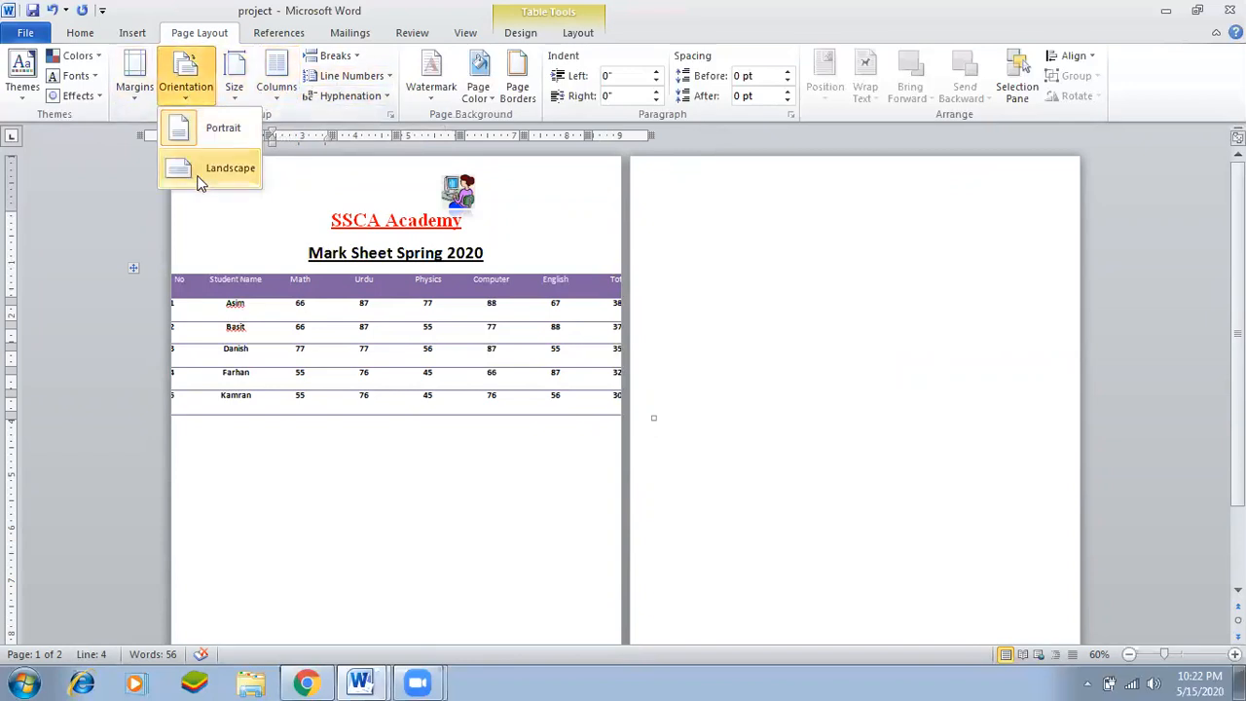
{"action": "left_click", "coordinate": [216, 168]}
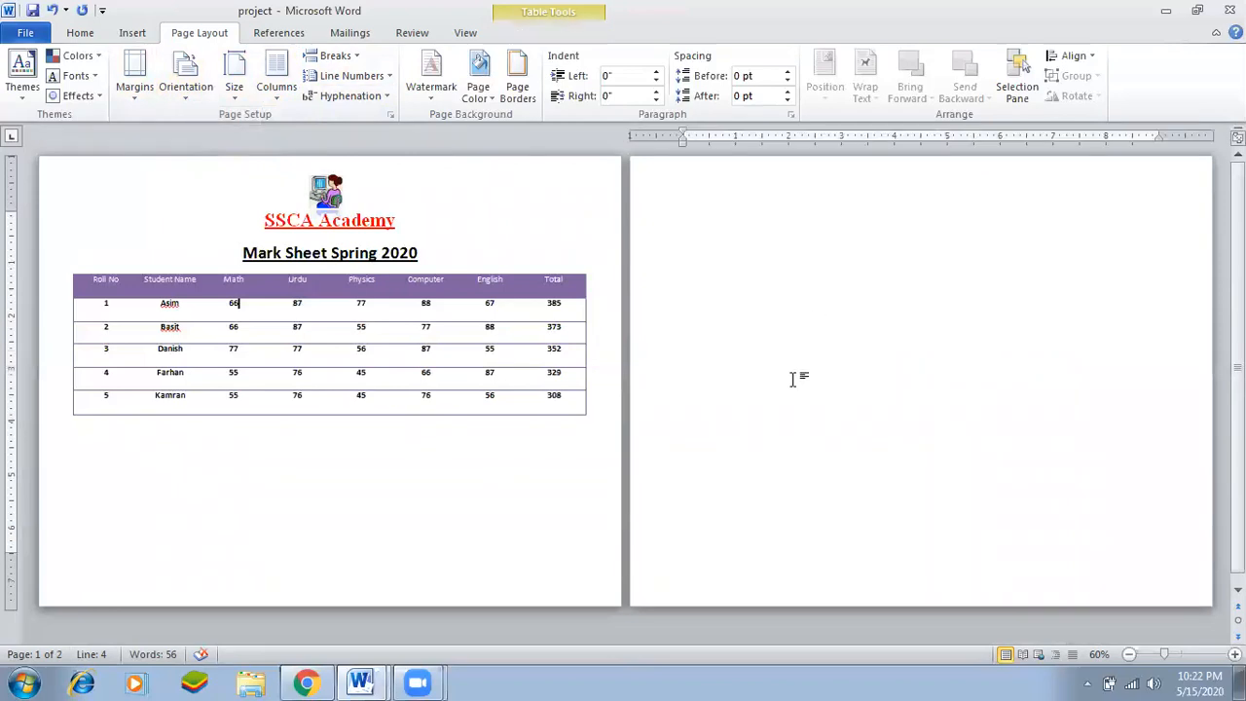
Insert a page break on the blank second page and enter "sdfs" on the new third page
{"action": "left_click", "coordinate": [776, 336]}
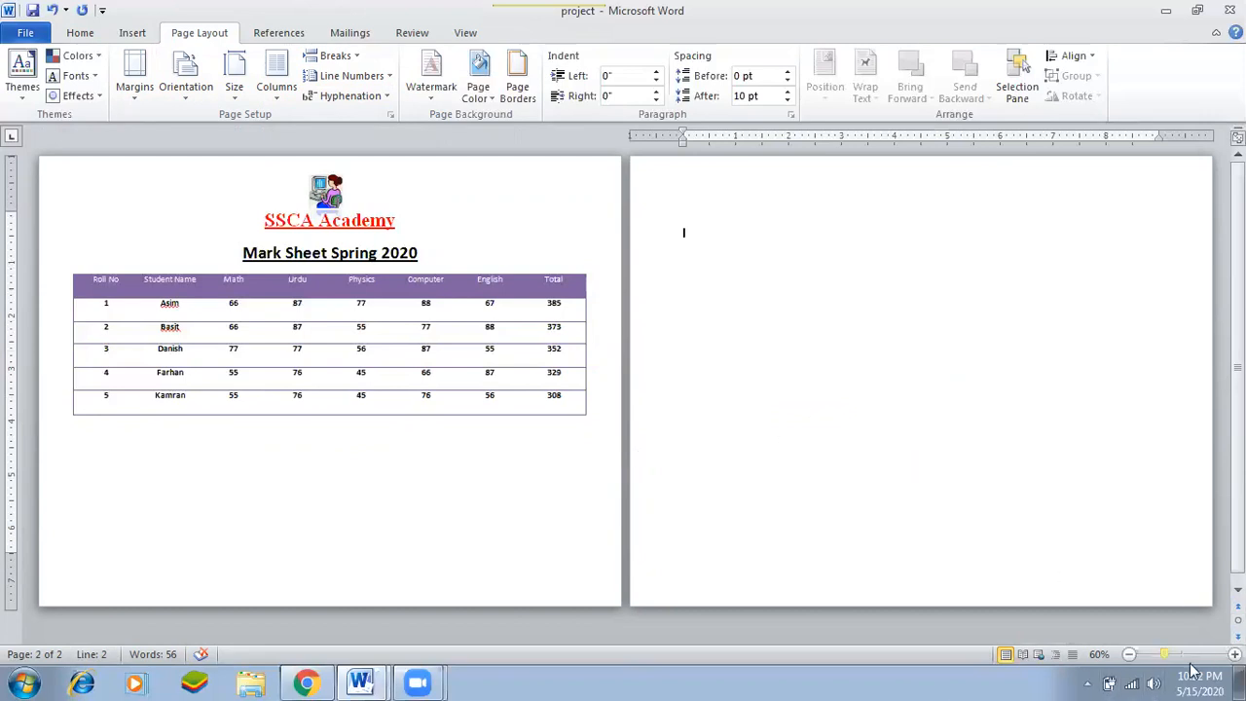
{"action": "left_click", "coordinate": [1234, 654]}
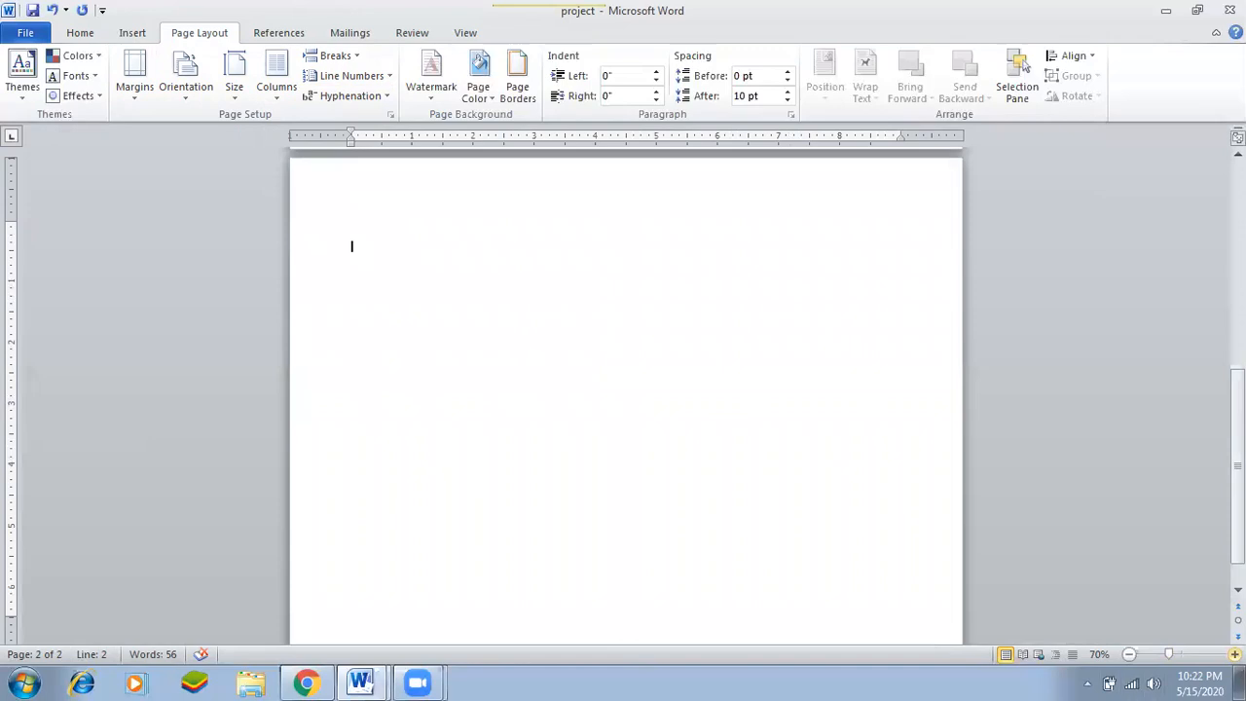
{"action": "left_click", "coordinate": [1234, 654]}
{"action": "left_click", "coordinate": [1234, 654]}
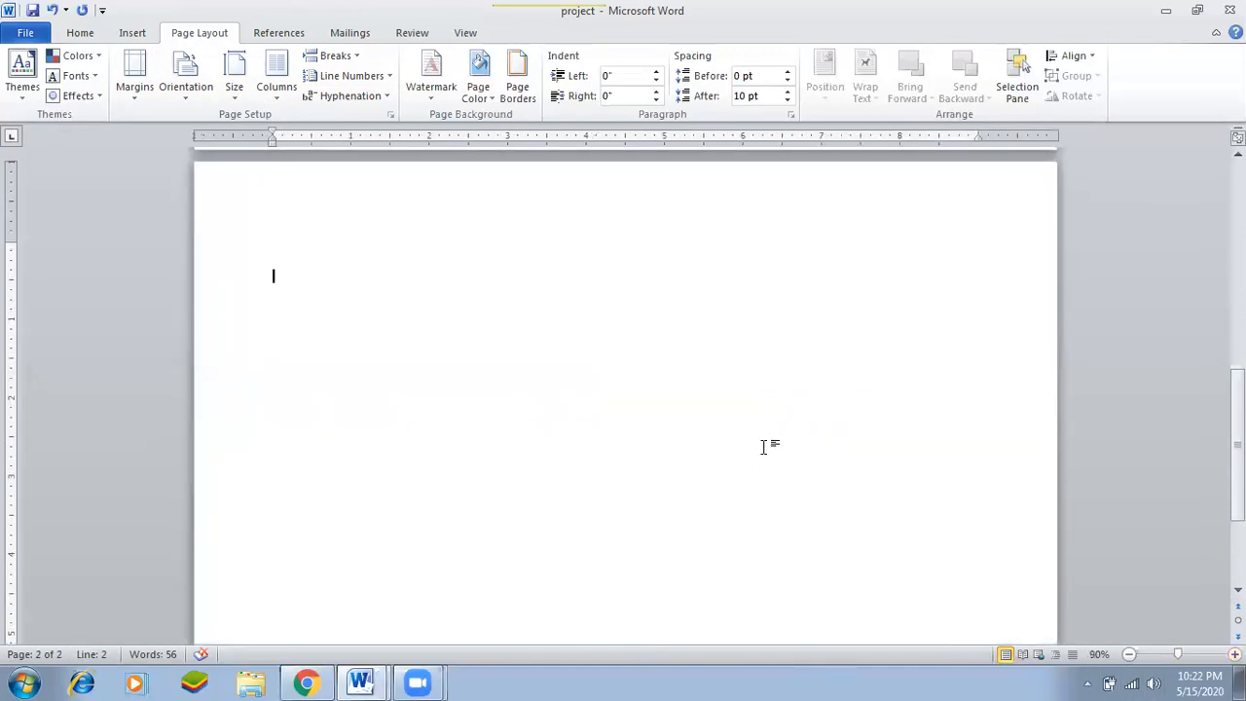
{"action": "scroll", "coordinate": [750, 447], "scroll_direction": "up", "scroll_amount": 3}
{"action": "scroll", "coordinate": [729, 432], "scroll_direction": "up", "scroll_amount": 6}
{"action": "scroll", "coordinate": [720, 389], "scroll_direction": "down", "scroll_amount": 4}
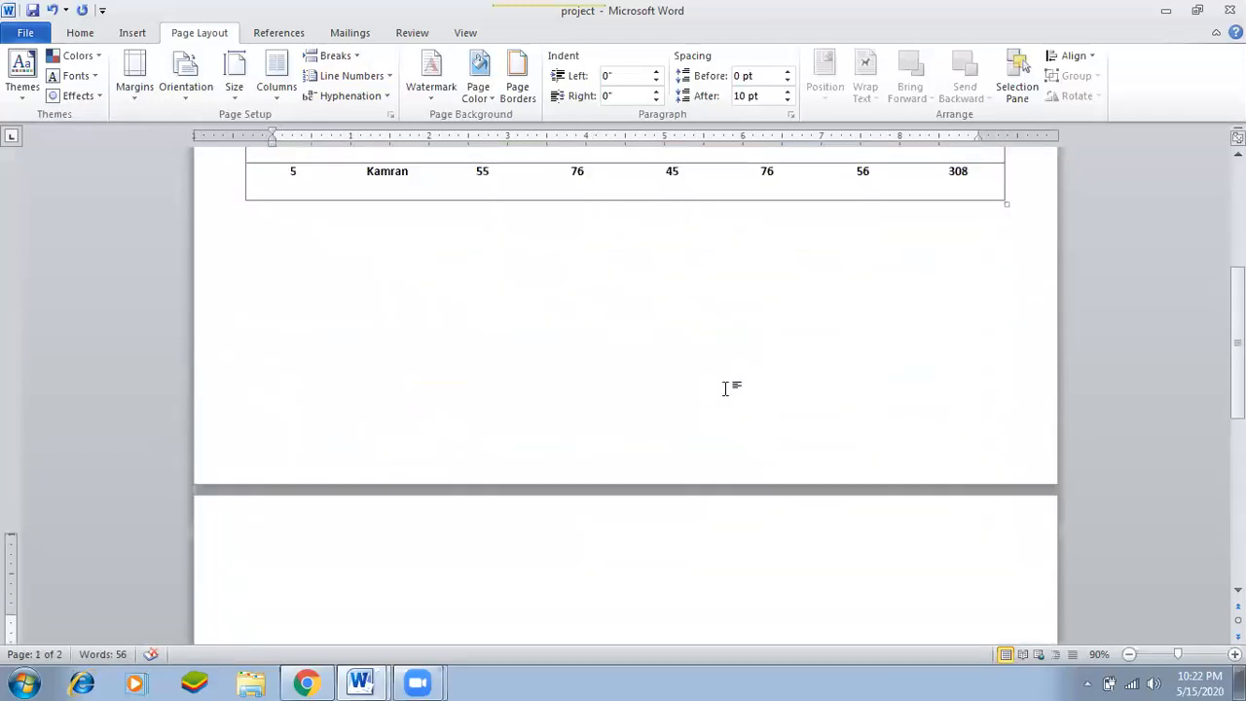
{"action": "scroll", "coordinate": [724, 389], "scroll_direction": "down", "scroll_amount": 3}
{"action": "key", "text": "ctrl+Return"}
{"action": "type", "text": "sdfs"}
Return to the blank second page, place the cursor at its start and set the zoom to 80%
{"action": "scroll", "coordinate": [1098, 509], "scroll_direction": "up", "scroll_amount": 15}
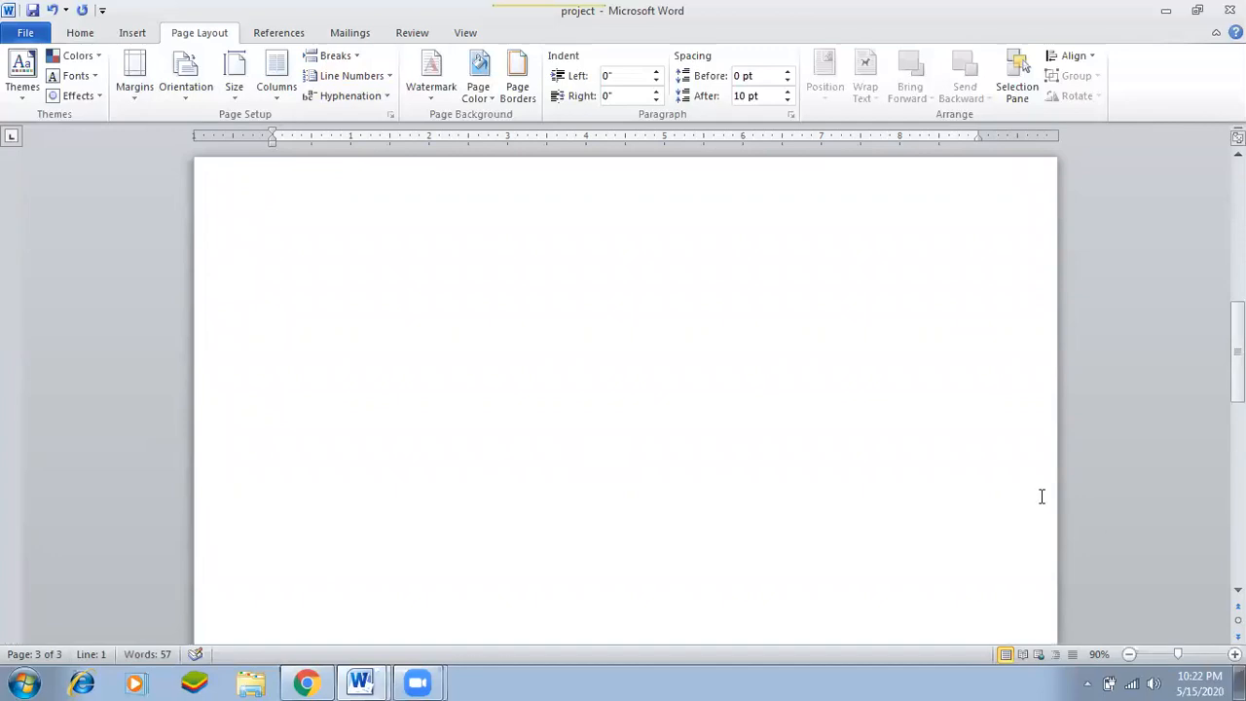
{"action": "scroll", "coordinate": [543, 507], "scroll_direction": "up", "scroll_amount": 5}
{"action": "scroll", "coordinate": [542, 493], "scroll_direction": "down", "scroll_amount": 10}
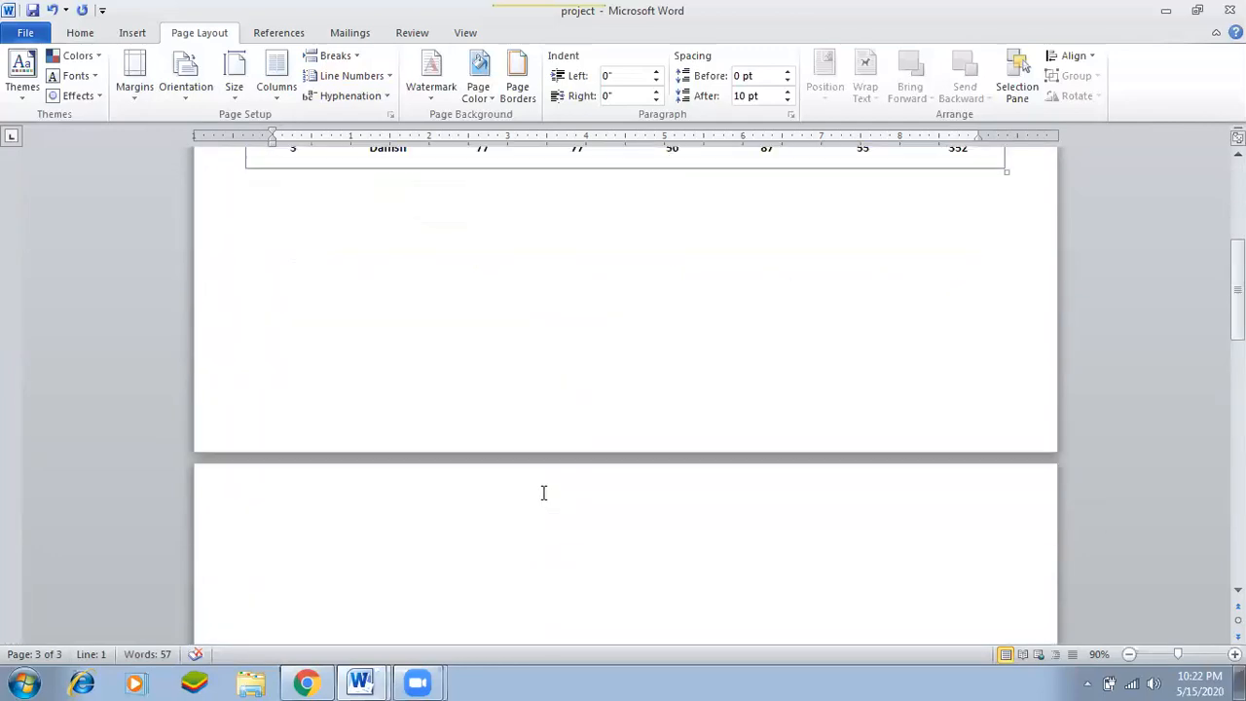
{"action": "left_click", "coordinate": [534, 462]}
{"action": "scroll", "coordinate": [534, 461], "scroll_direction": "down", "scroll_amount": 5}
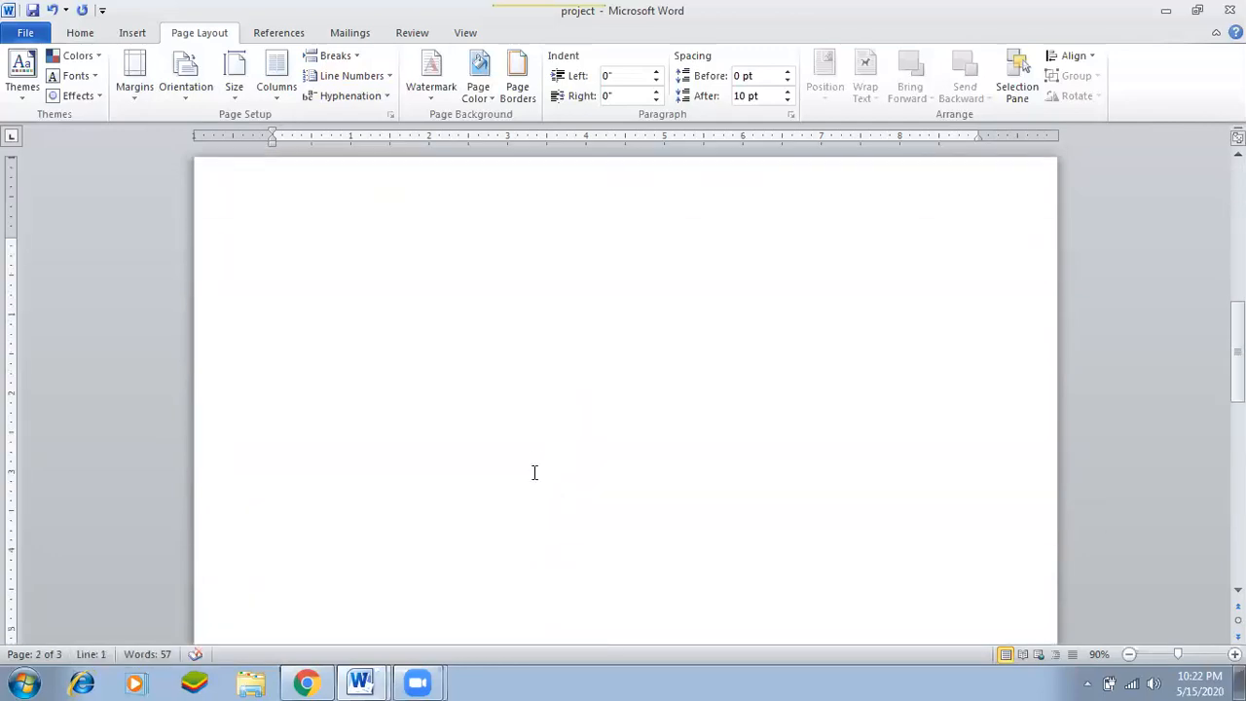
{"action": "left_click", "coordinate": [1129, 655]}
{"action": "left_click", "coordinate": [1129, 654]}
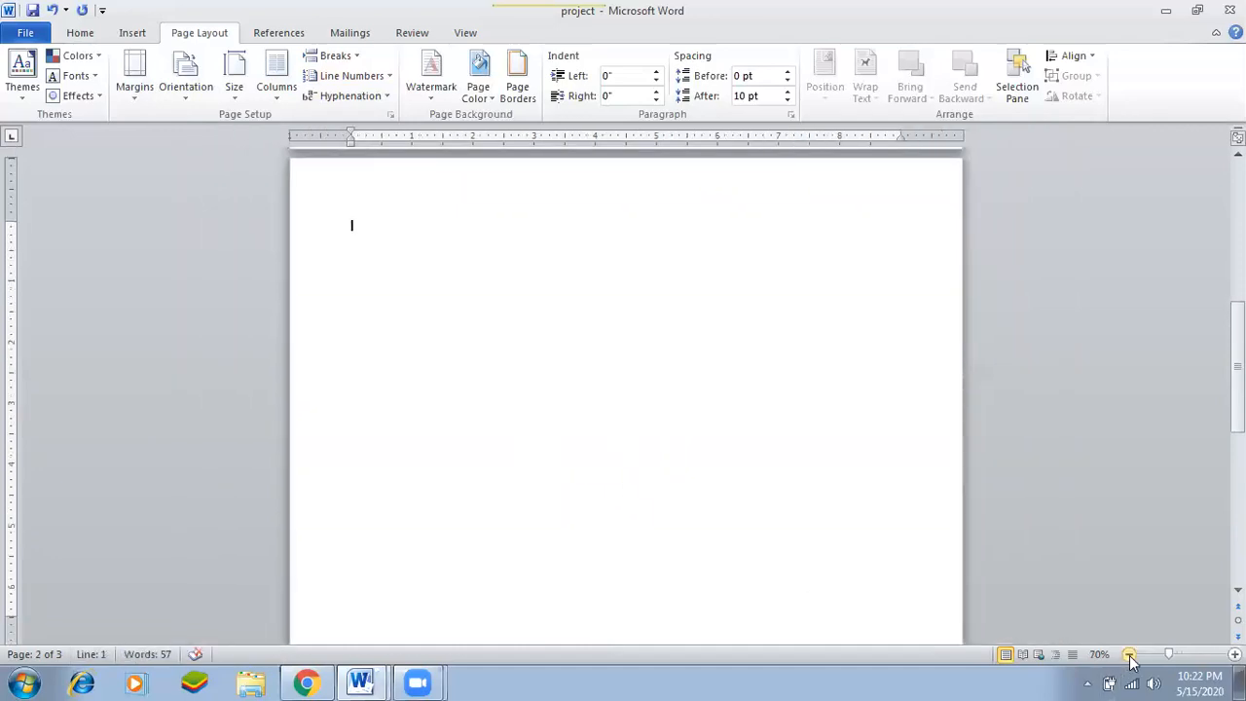
{"action": "left_click", "coordinate": [1234, 654]}
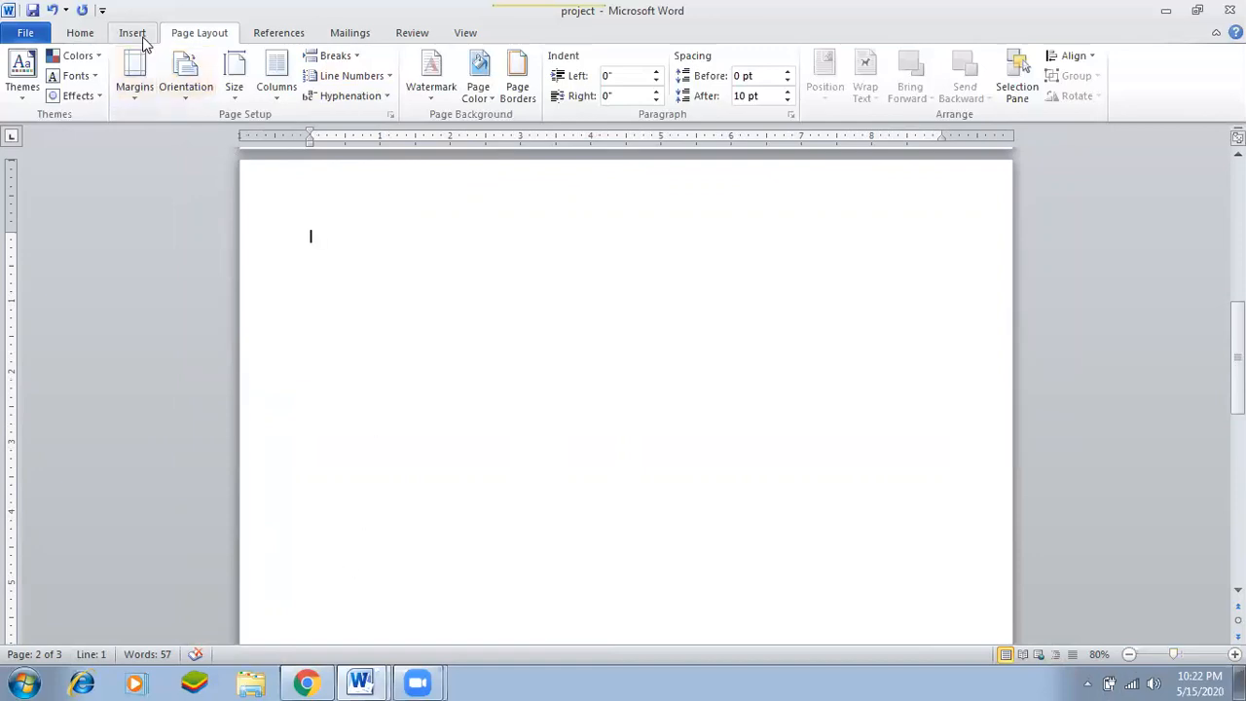
Switch to the CBIOS document and look at the title and block diagram on its first page
{"action": "left_click", "coordinate": [360, 681]}
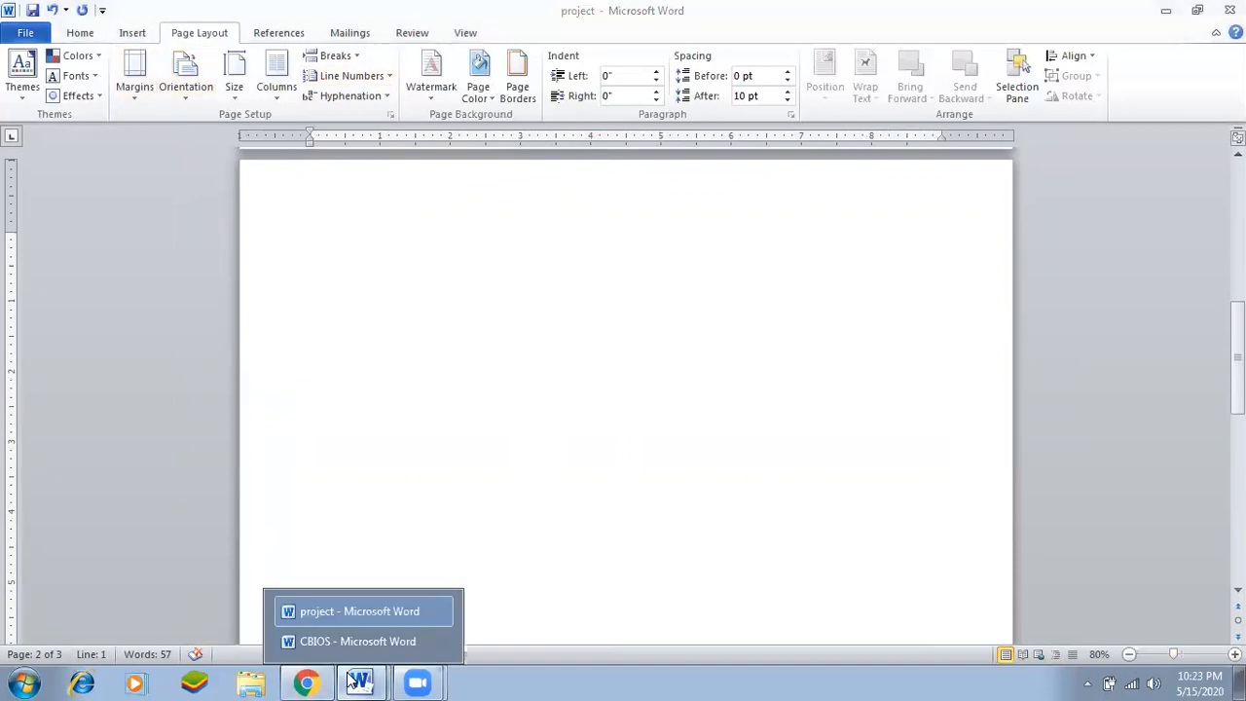
{"action": "left_click", "coordinate": [428, 645]}
{"action": "scroll", "coordinate": [532, 584], "scroll_direction": "up", "scroll_amount": 20}
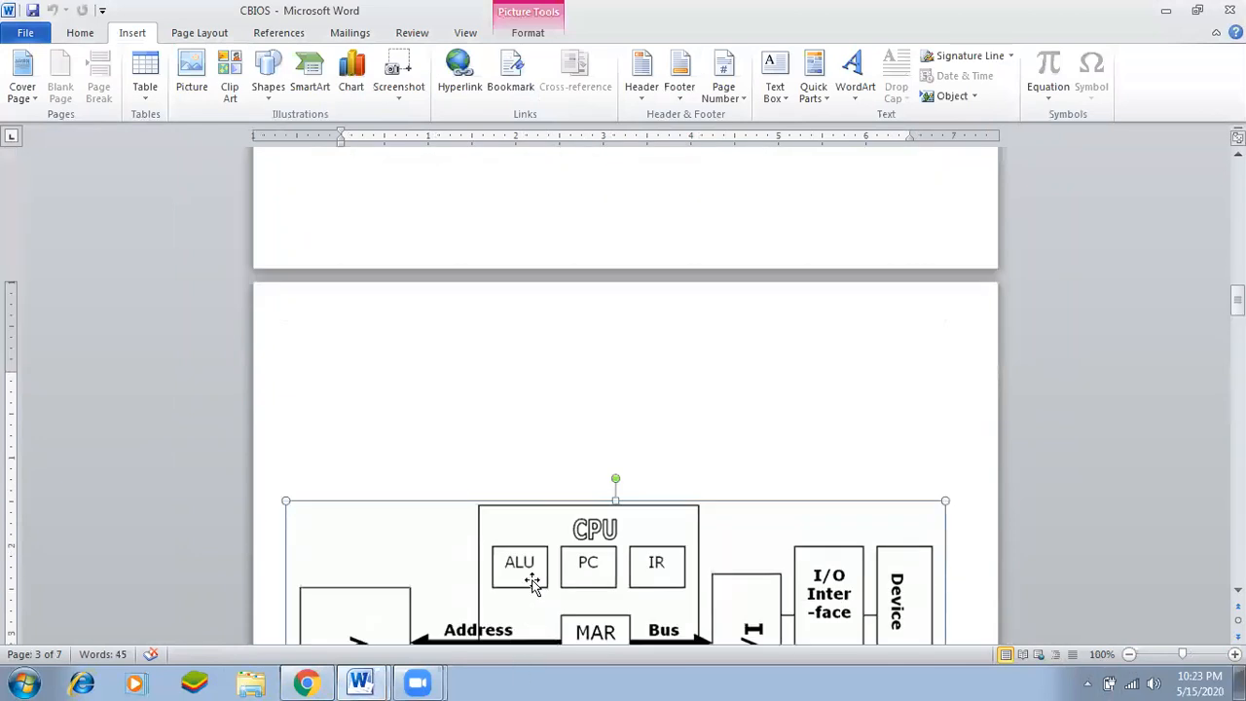
{"action": "scroll", "coordinate": [543, 560], "scroll_direction": "up", "scroll_amount": 15}
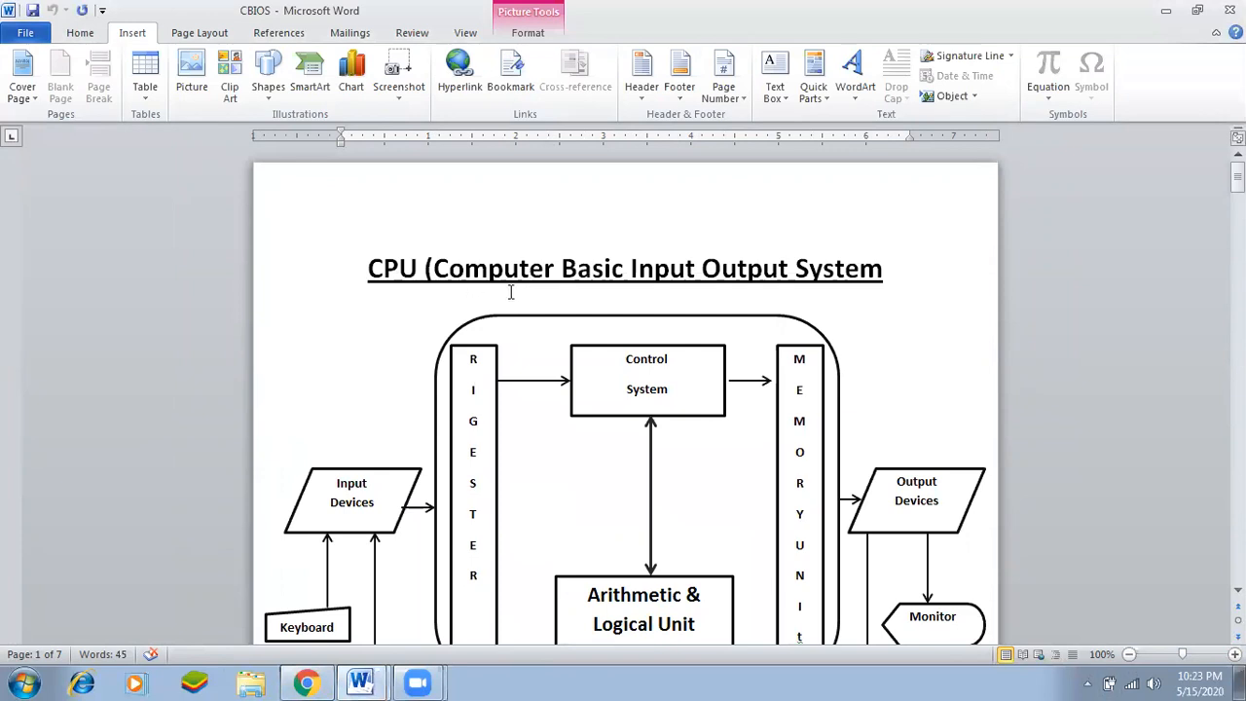
Return to the project document and enter the centered title "CBIOS (Computer Basic Input Output System)" on the second page
{"action": "left_click", "coordinate": [360, 681]}
{"action": "left_click", "coordinate": [390, 612]}
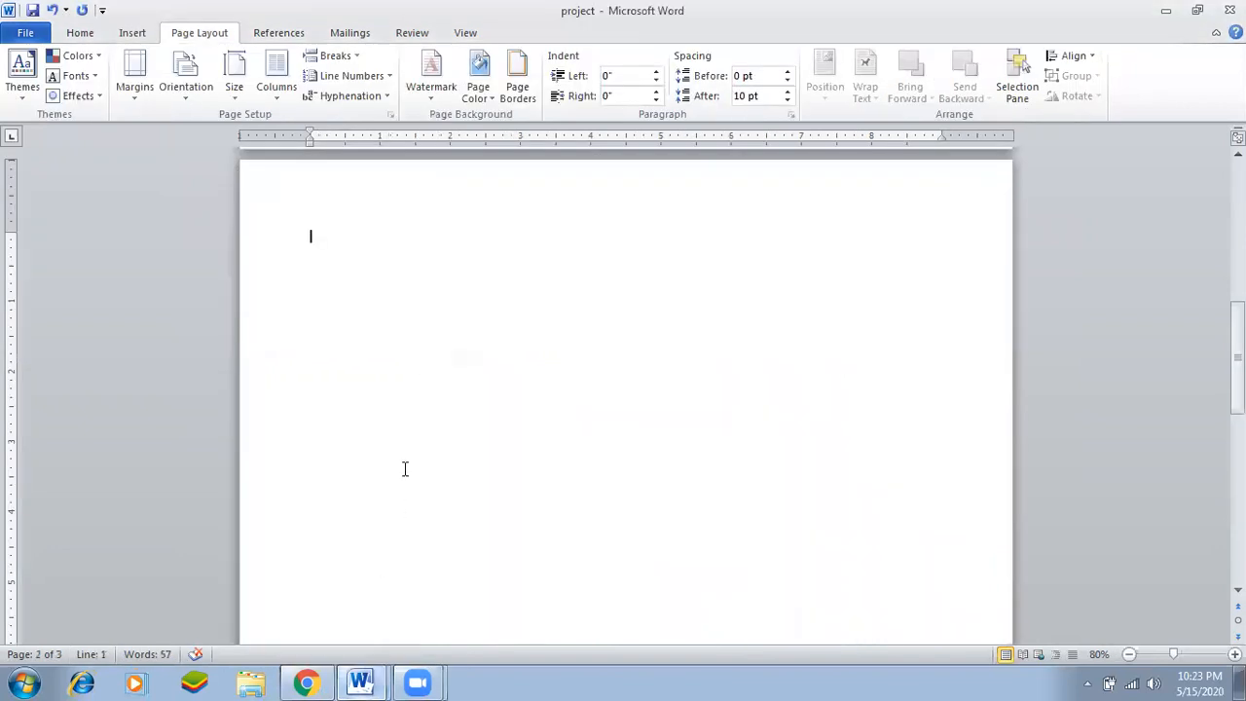
{"action": "type", "text": "CBIOS ("}
{"action": "type", "text": "Co"}
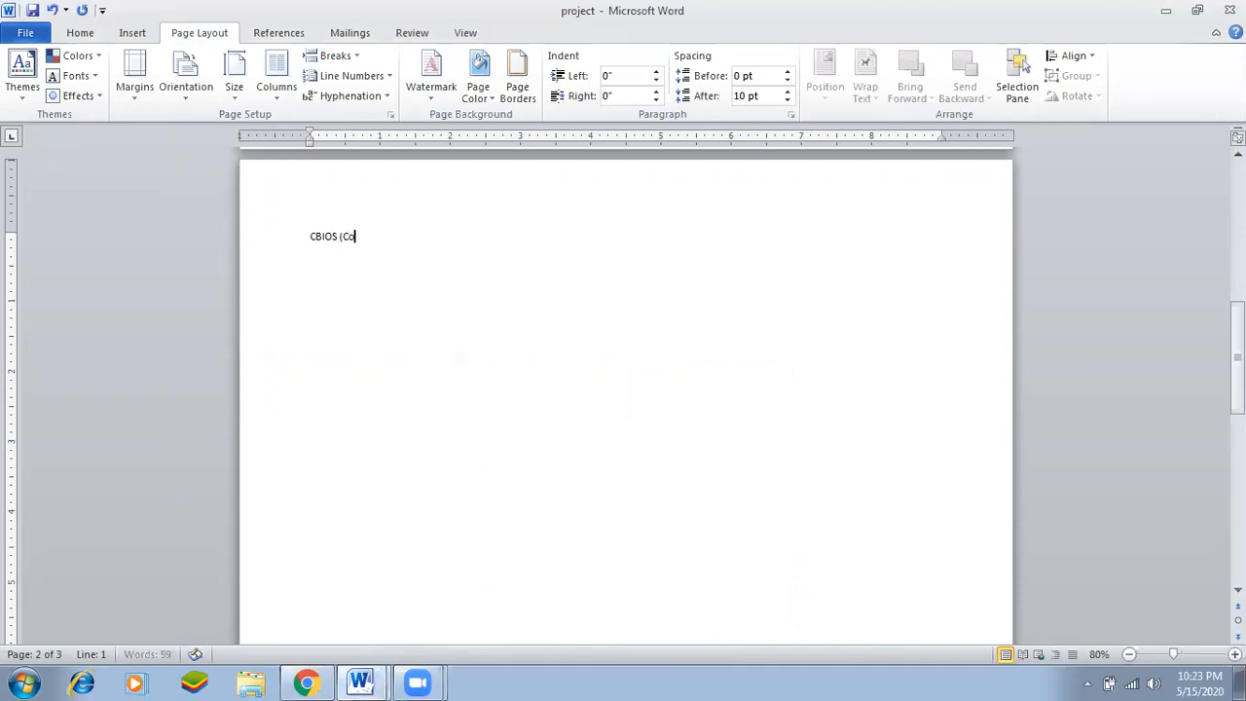
{"action": "type", "text": "mputer Basic Input"}
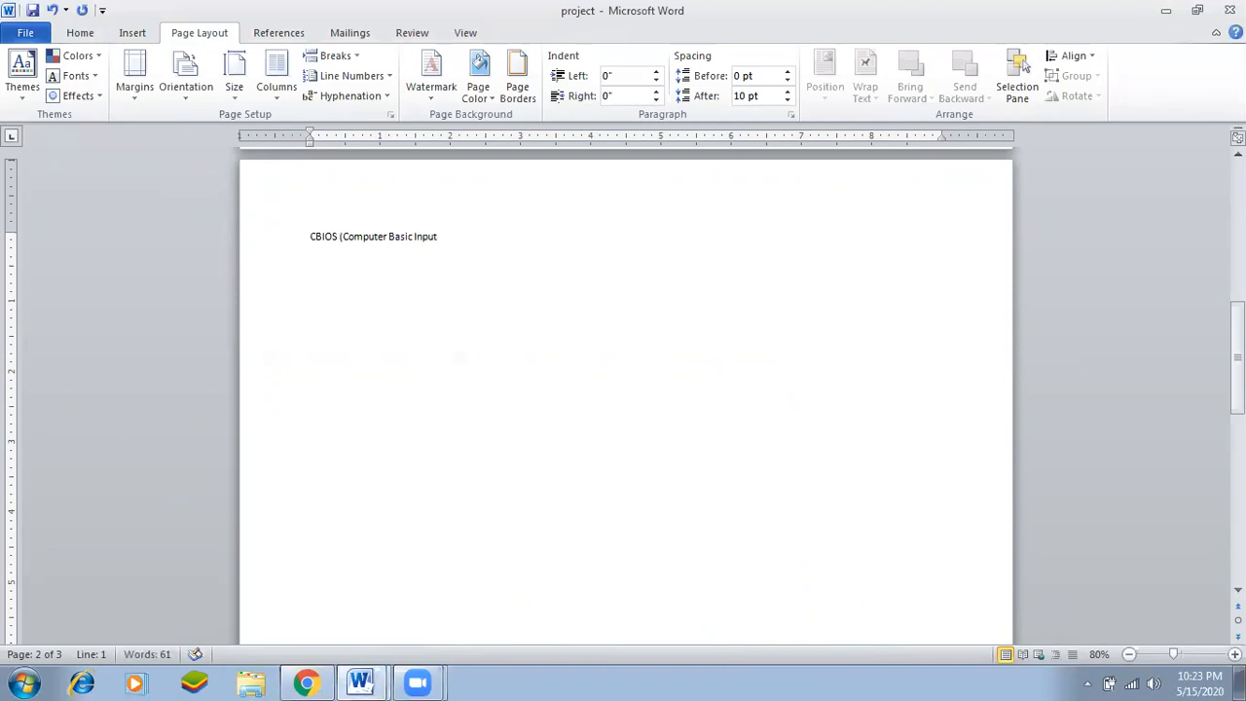
{"action": "type", "text": " Output System"}
{"action": "key", "text": "Home"}
{"action": "key", "text": "shift+Down"}
{"action": "key", "text": "ctrl+e"}
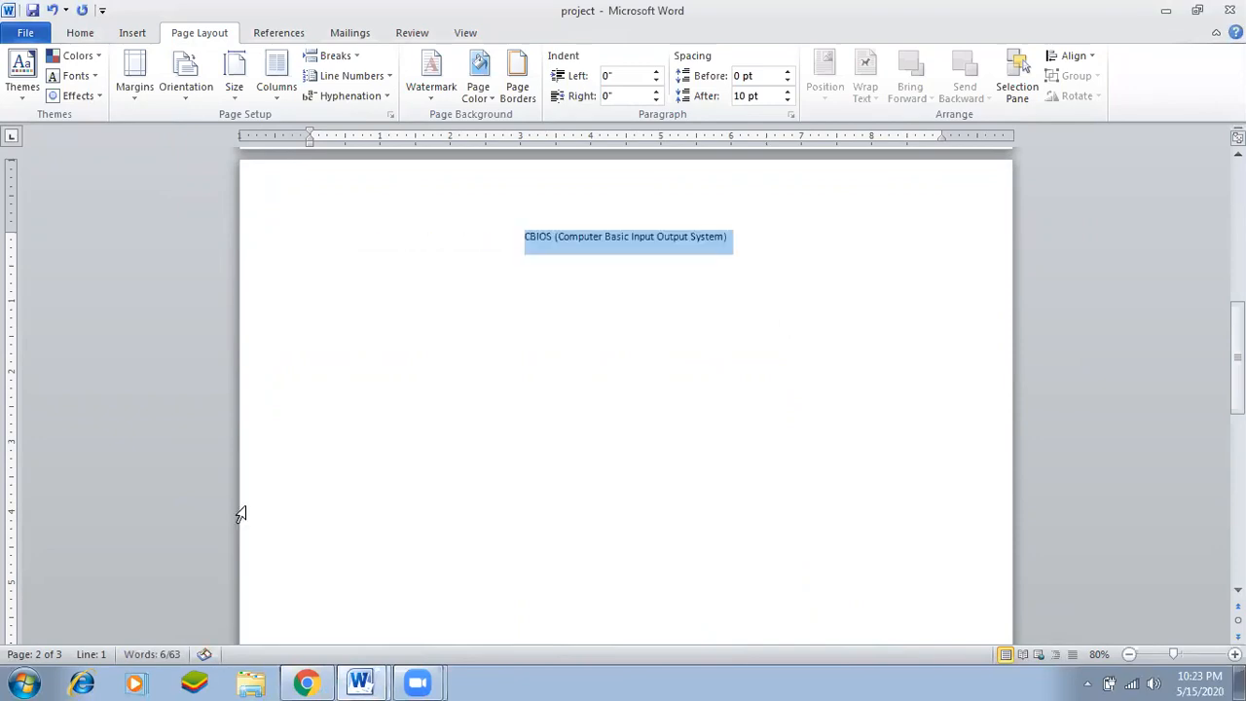
Enlarge the CBIOS title to 27 pt and make it bold
{"action": "key", "text": "ctrl+shift+period"}
{"action": "key", "text": "ctrl+shift+period"}
{"action": "key", "text": "ctrl+shift+period"}
{"action": "key", "text": "ctrl+shift+period"}
{"action": "key", "text": "ctrl+shift+period"}
{"action": "key", "text": "ctrl+shift+period"}
{"action": "key", "text": "ctrl+shift+period"}
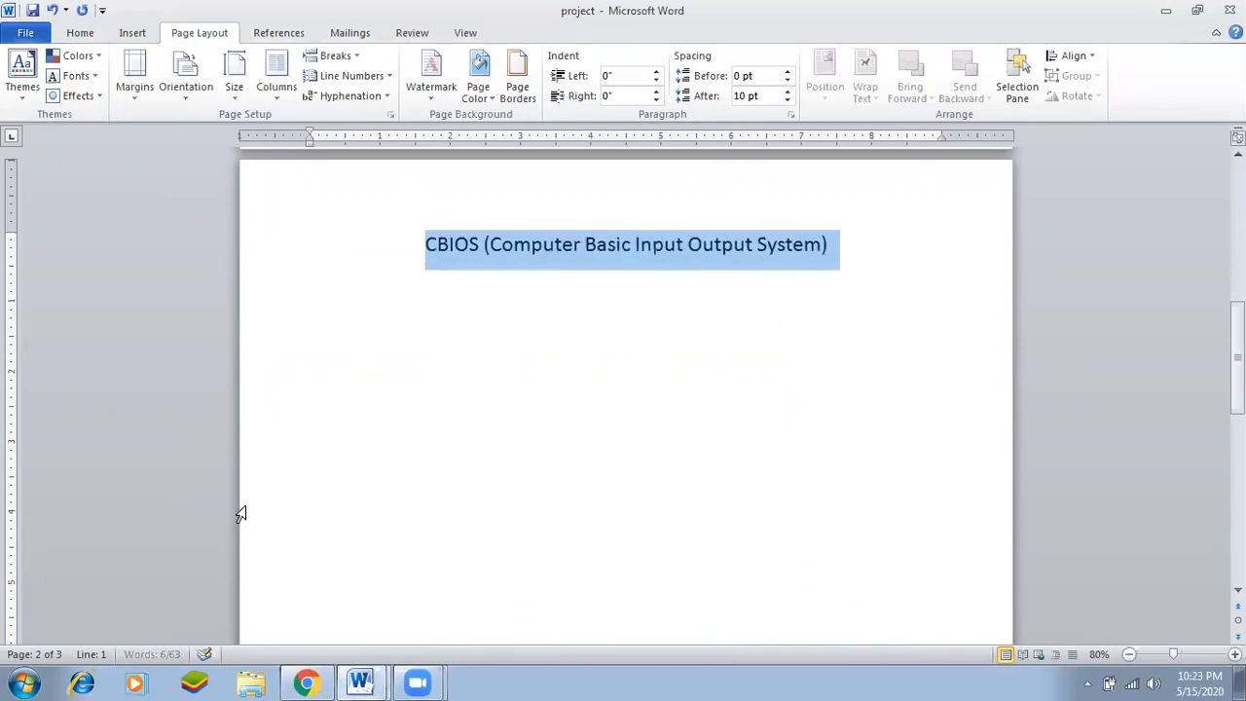
{"action": "key", "text": "ctrl+shift+period"}
{"action": "key", "text": "ctrl+shift+period"}
{"action": "key", "text": "ctrl+b"}
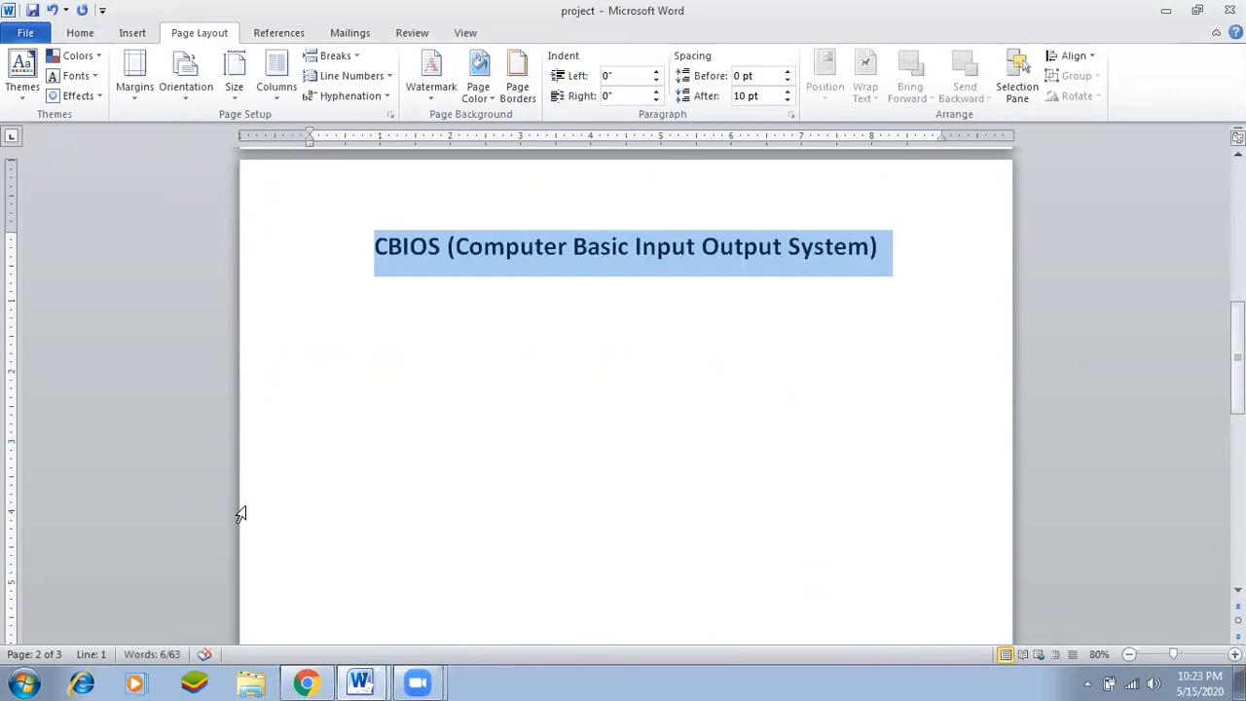
Try the Modern No. 20 font on the CBIOS title
{"action": "left_click", "coordinate": [80, 35]}
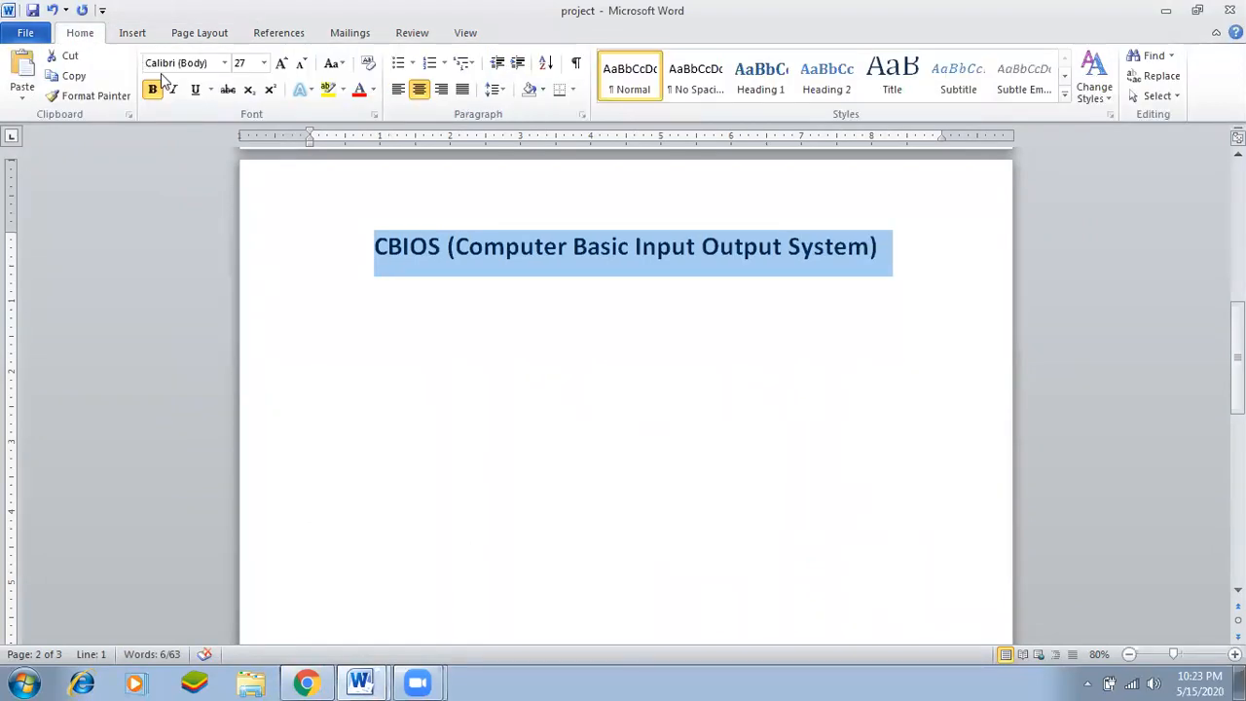
{"action": "left_click", "coordinate": [193, 64]}
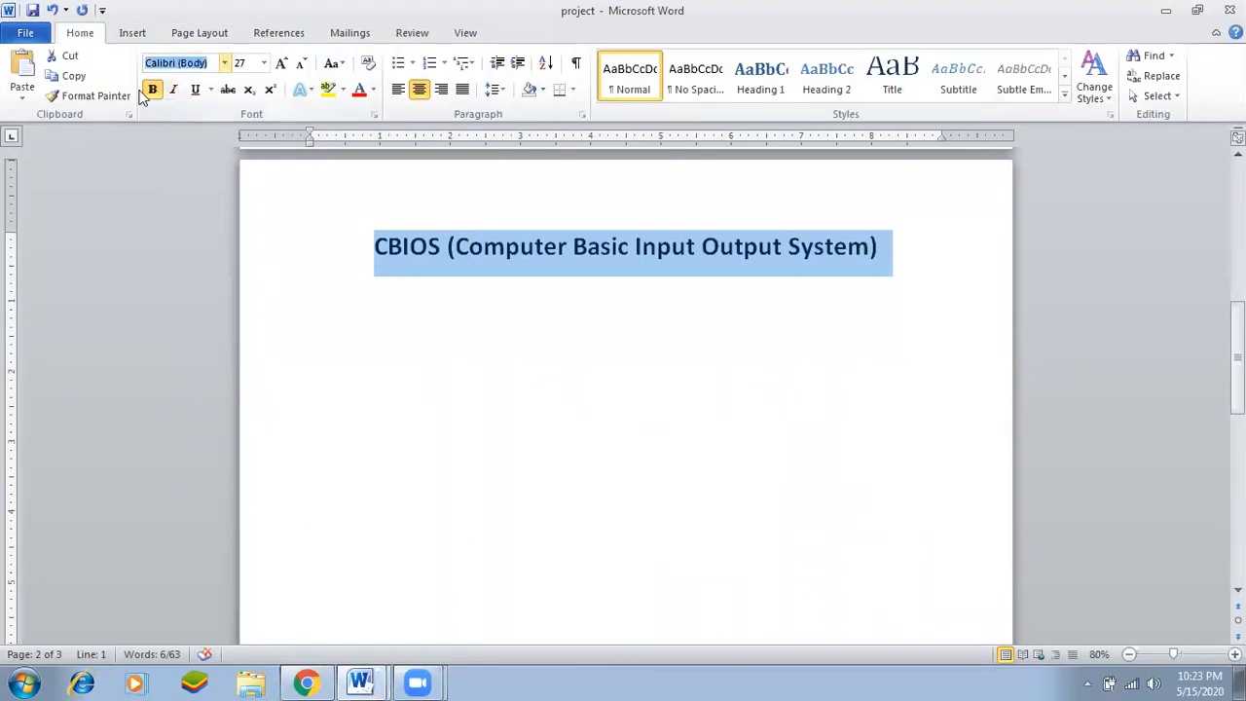
{"action": "type", "text": "Modern No. 20"}
{"action": "key", "text": "Return"}
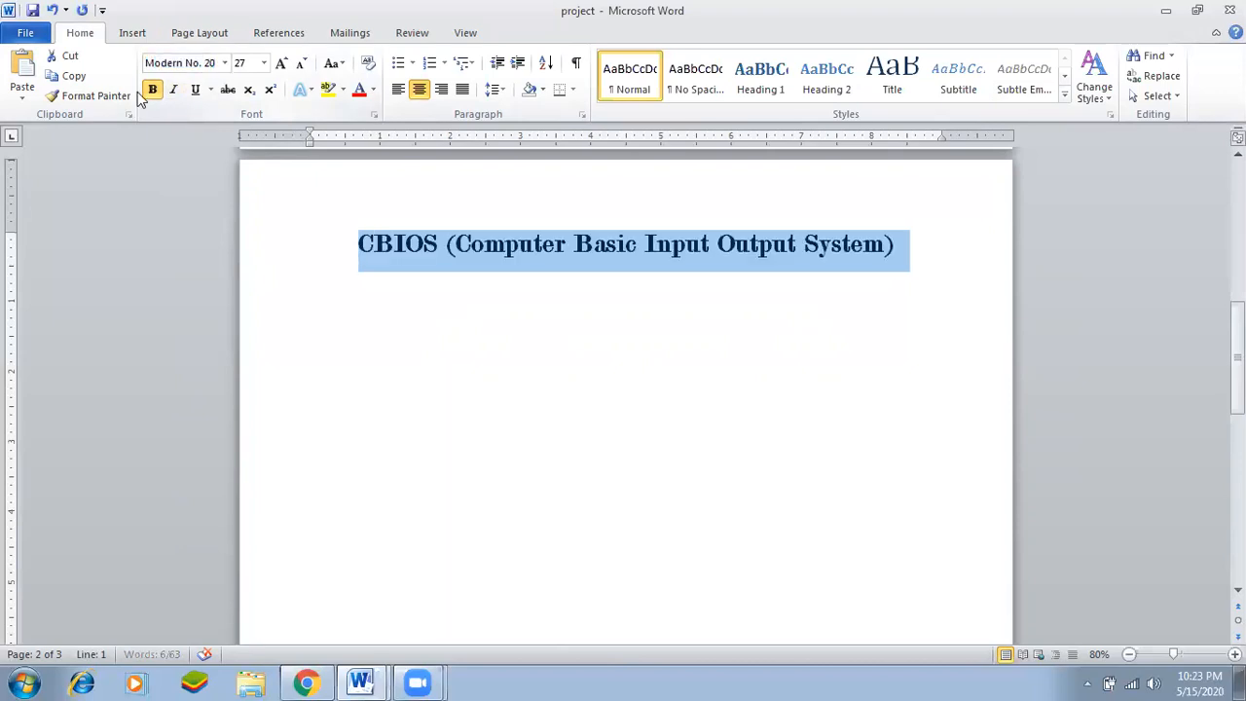
Set the CBIOS title's font to Times New Roman and underline it, leaving the cursor on the line below
{"action": "left_click", "coordinate": [167, 64]}
{"action": "type", "text": "Times New Rom"}
{"action": "key", "text": "Return"}
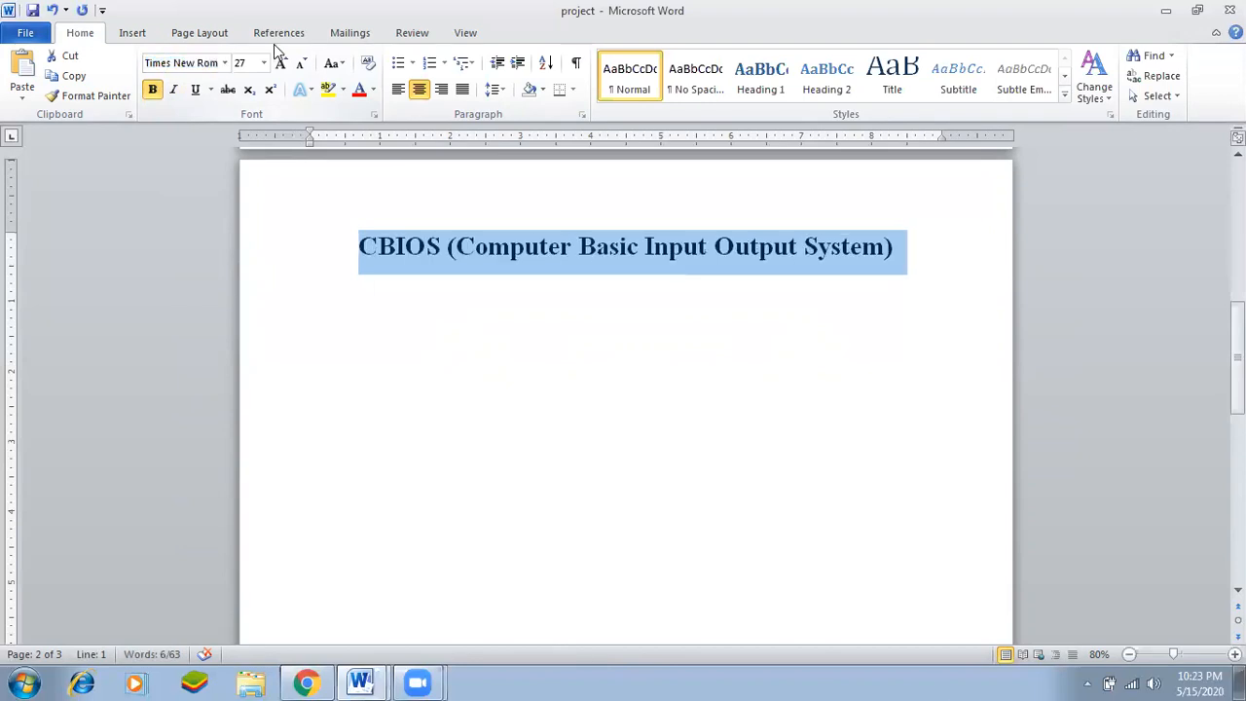
{"action": "left_click", "coordinate": [564, 281]}
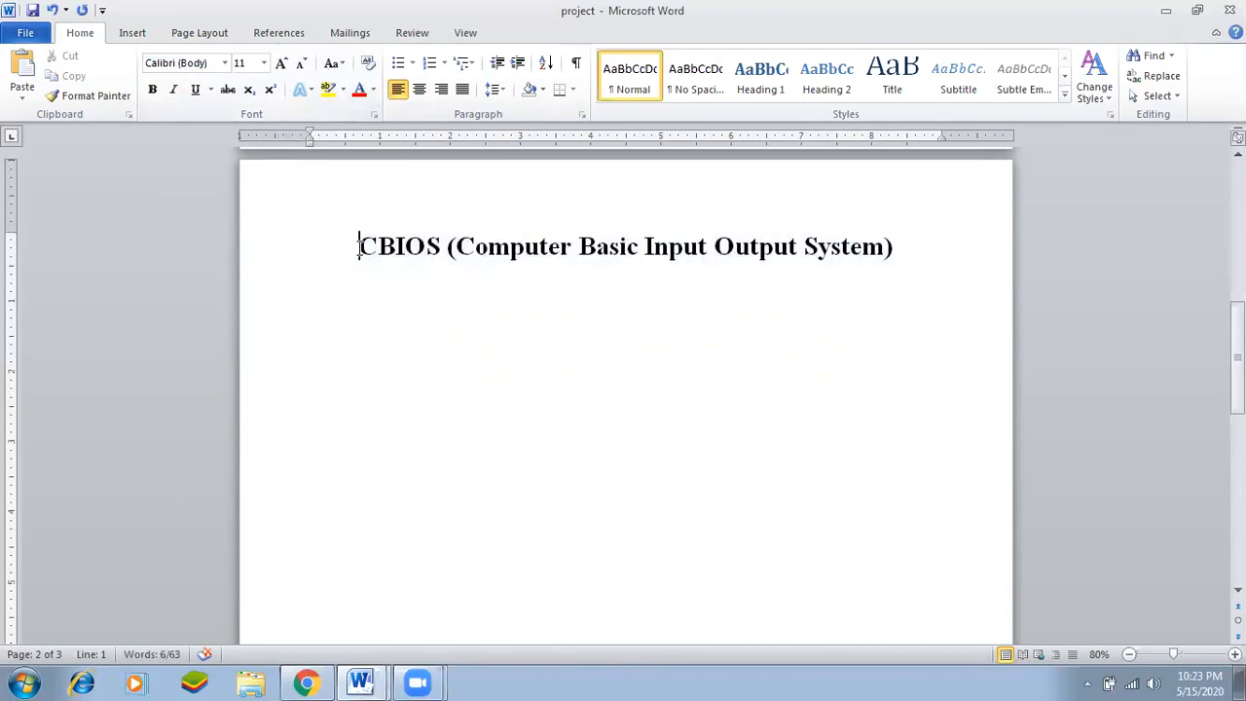
{"action": "left_click_drag", "start_coordinate": [359, 246], "coordinate": [893, 270]}
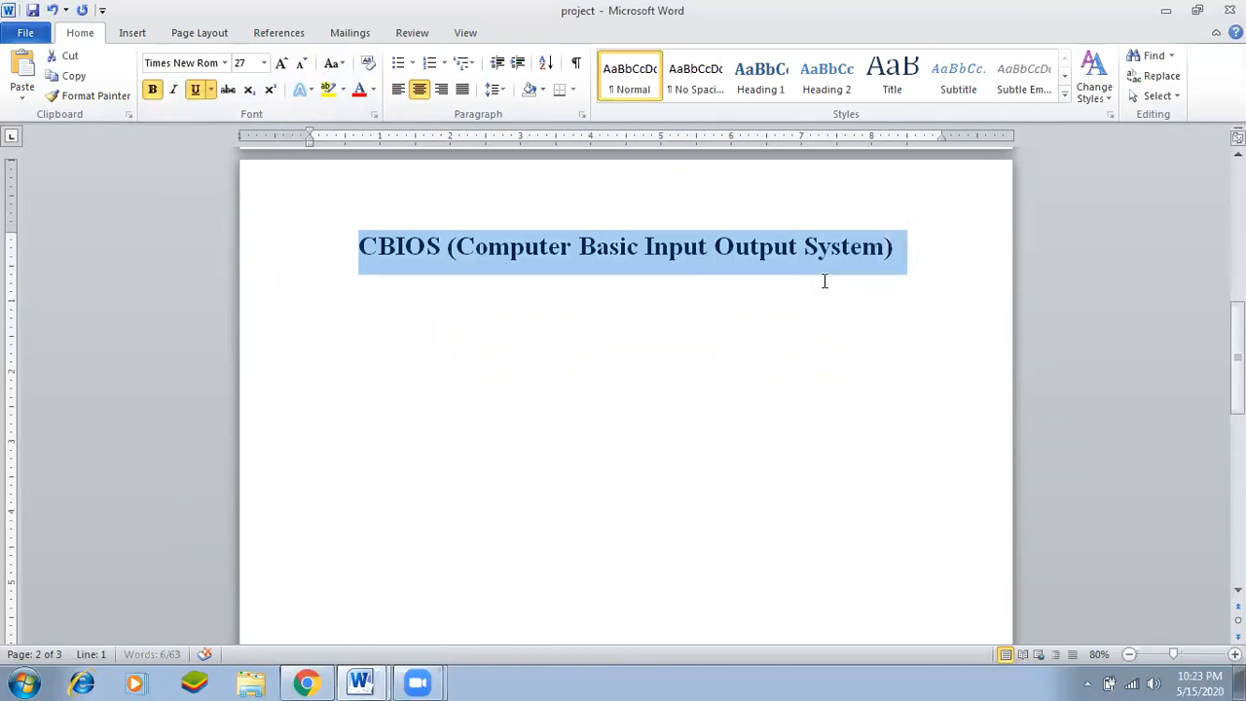
{"action": "left_click", "coordinate": [911, 360]}
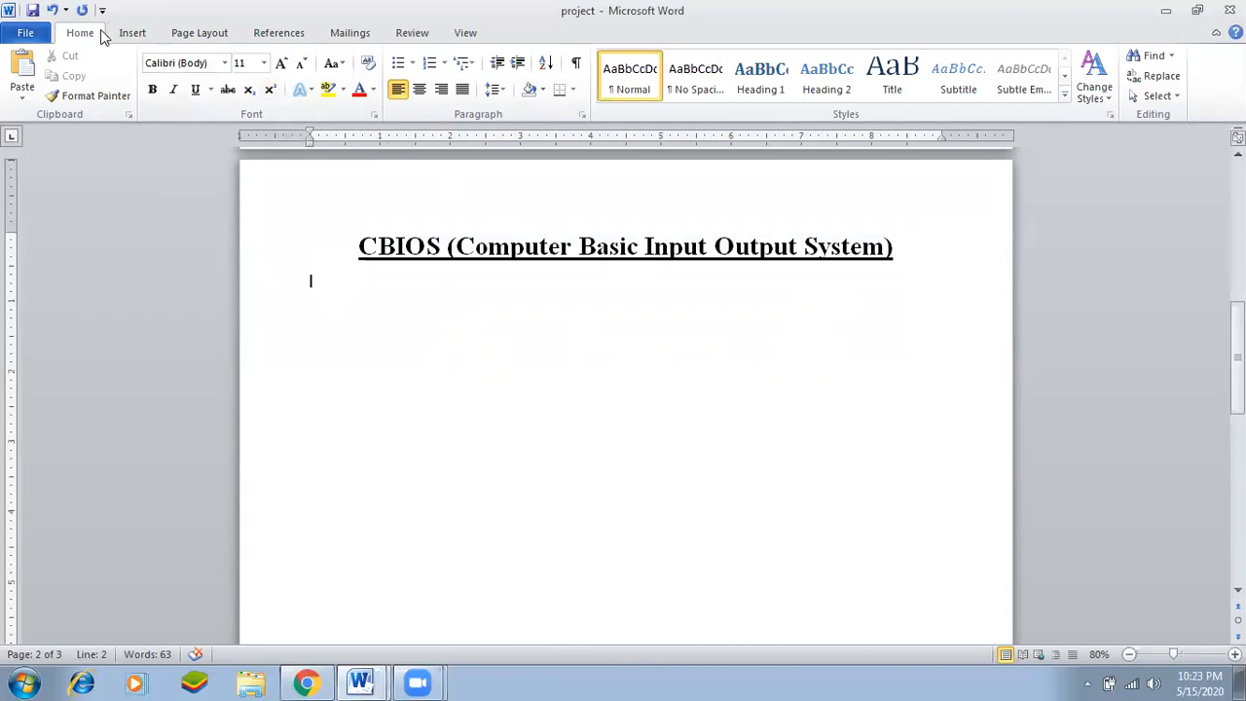
Choose the rounded-rectangle flowchart shape for drawing below the CBIOS title
{"action": "left_click", "coordinate": [130, 32]}
{"action": "left_click", "coordinate": [269, 90]}
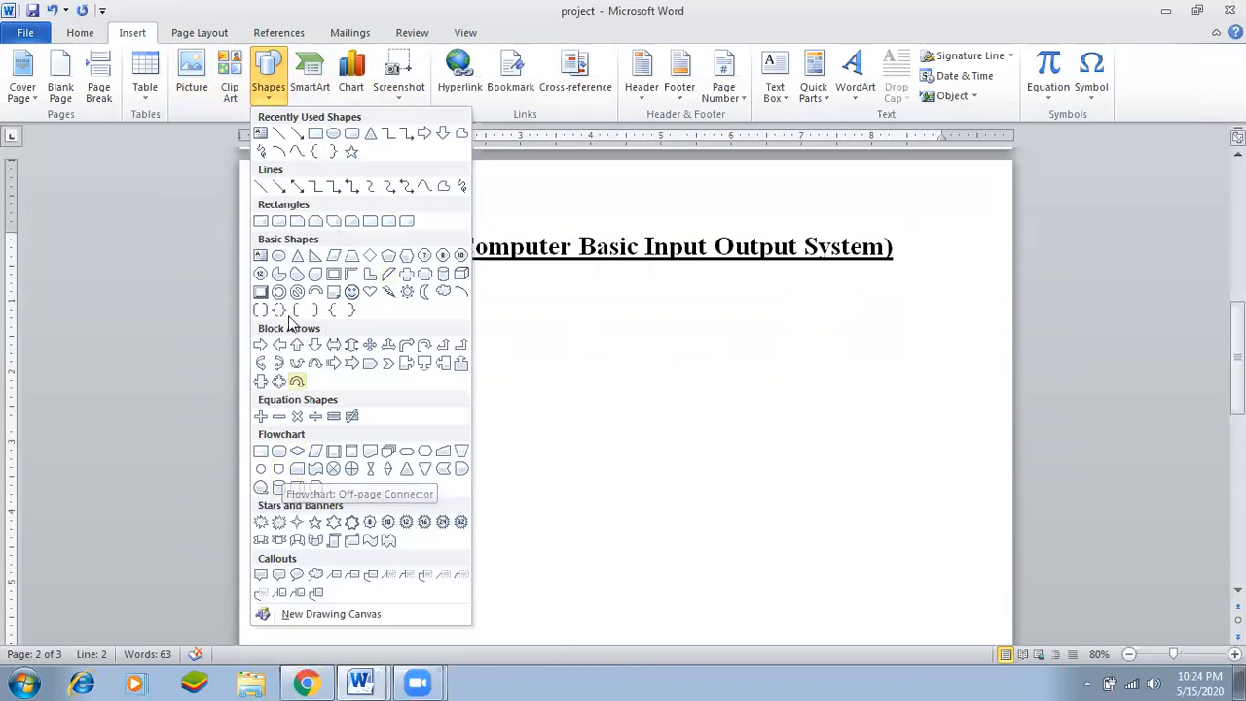
{"action": "left_click", "coordinate": [126, 34]}
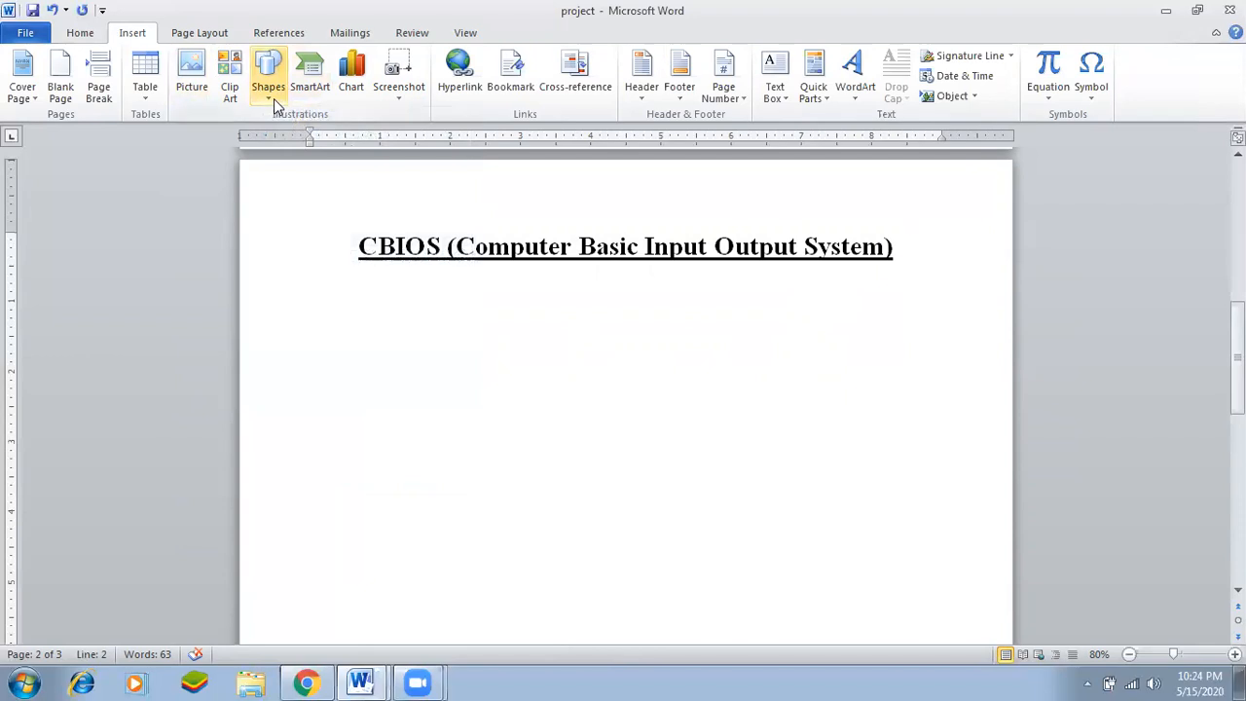
{"action": "left_click", "coordinate": [271, 98]}
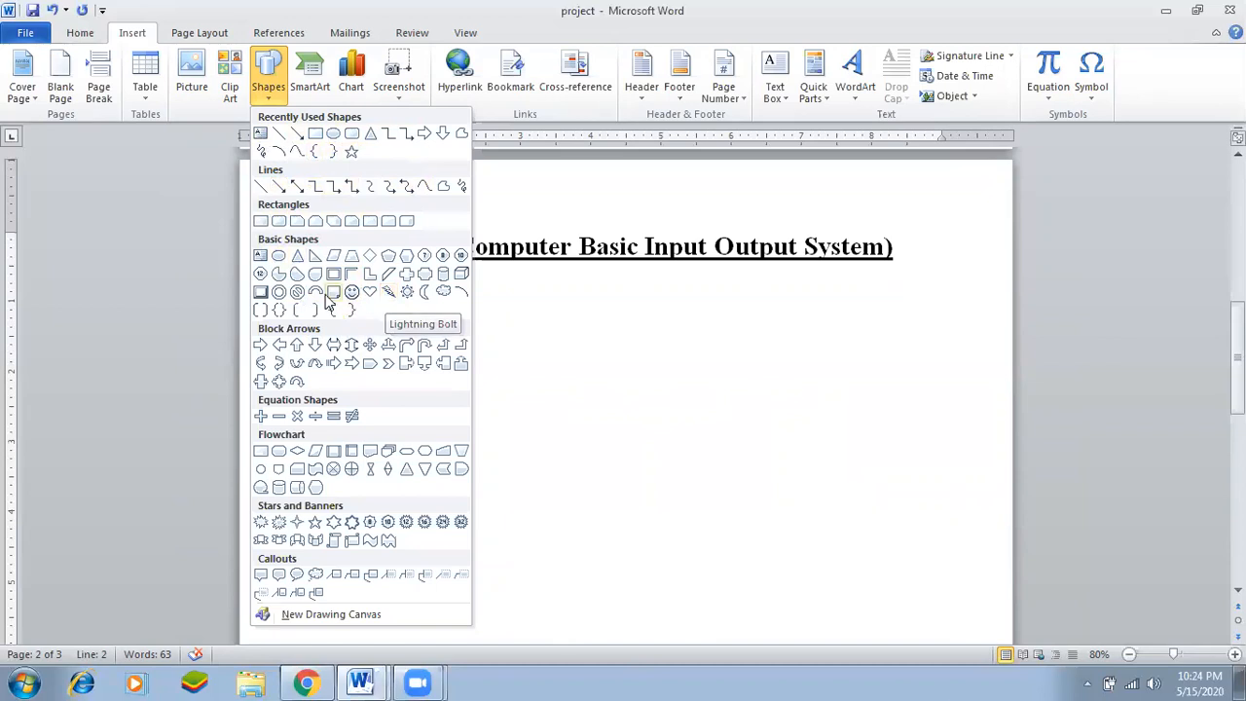
{"action": "left_click", "coordinate": [280, 454]}
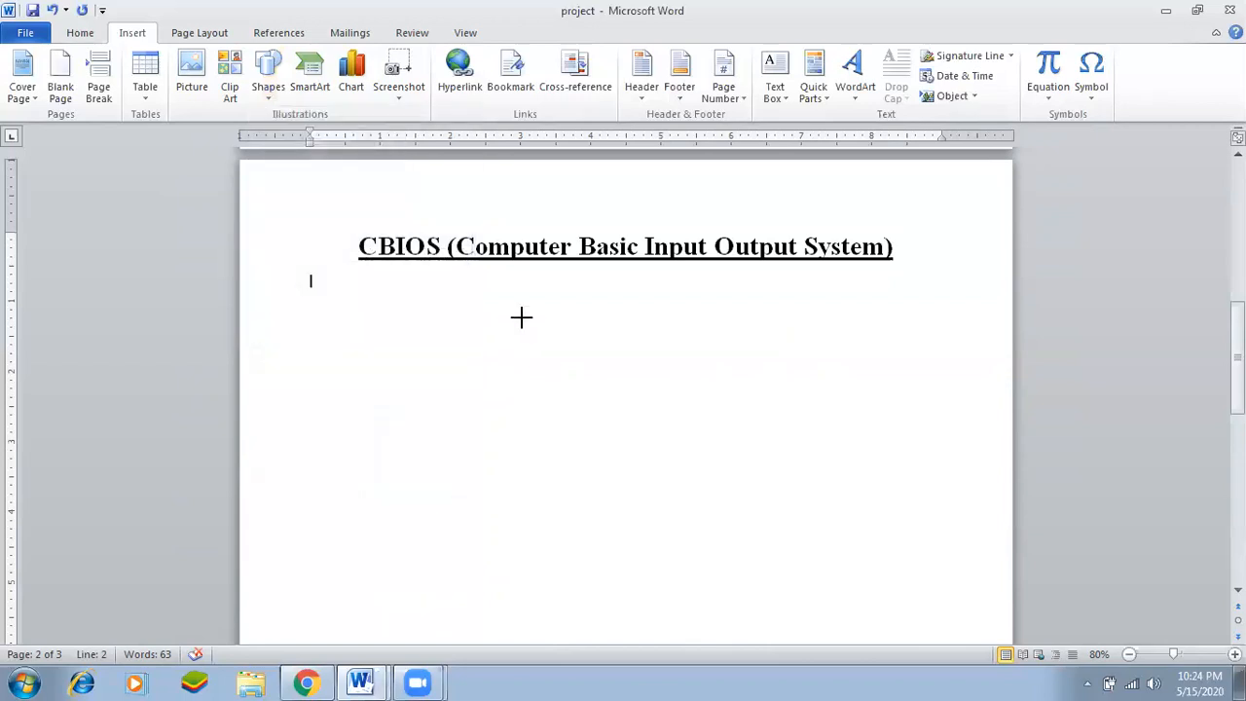